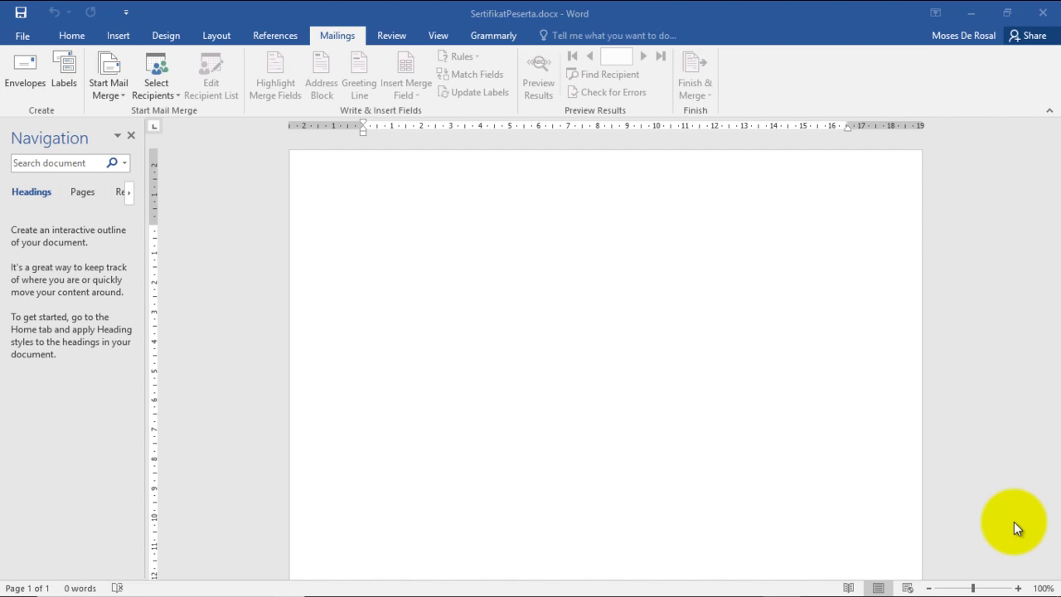
- Activate the blank SertifikatPeserta.docx window and show the Home ribbon
{"action": "left_click", "coordinate": [63, 37]}
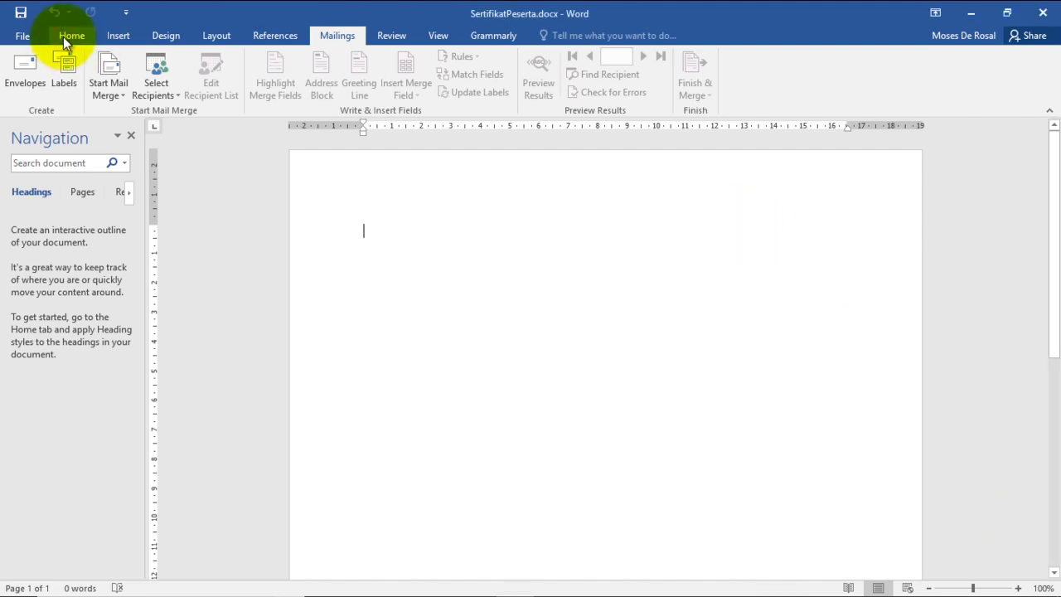
{"action": "left_click", "coordinate": [63, 36]}
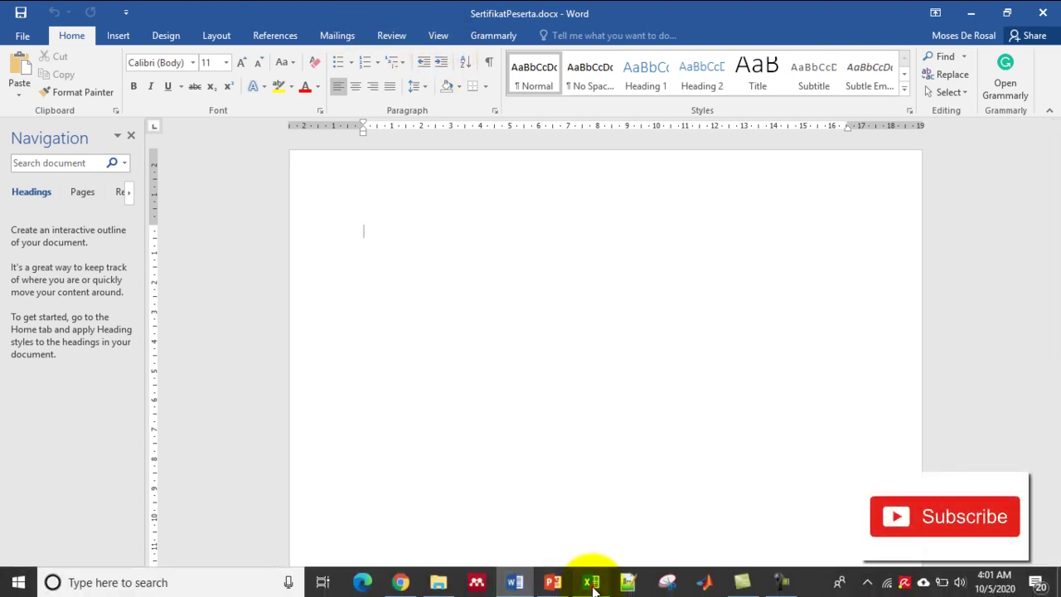
{"action": "left_click", "coordinate": [591, 581]}
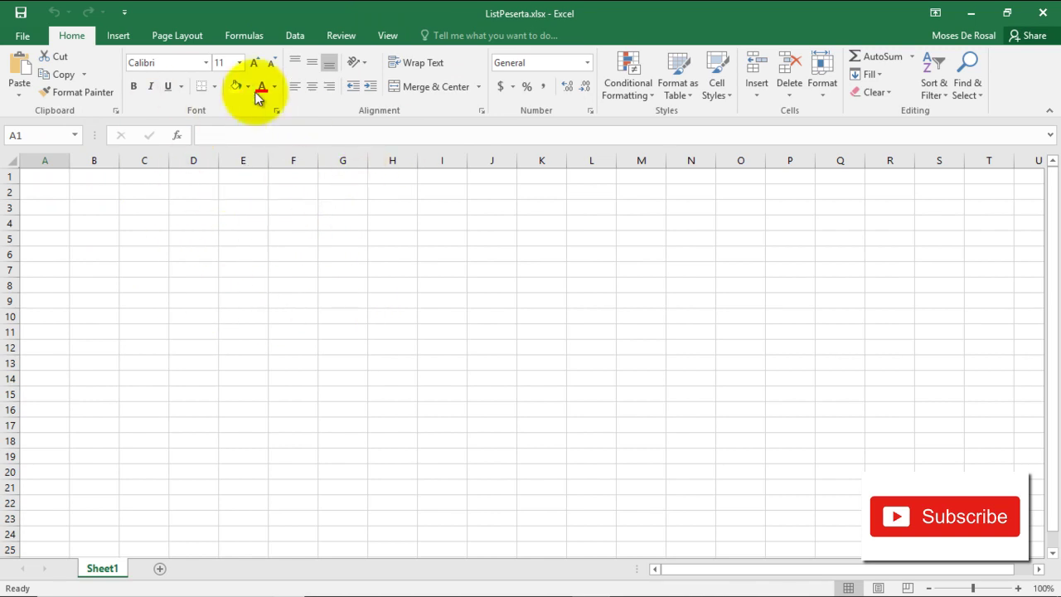
{"action": "left_click", "coordinate": [986, 13]}
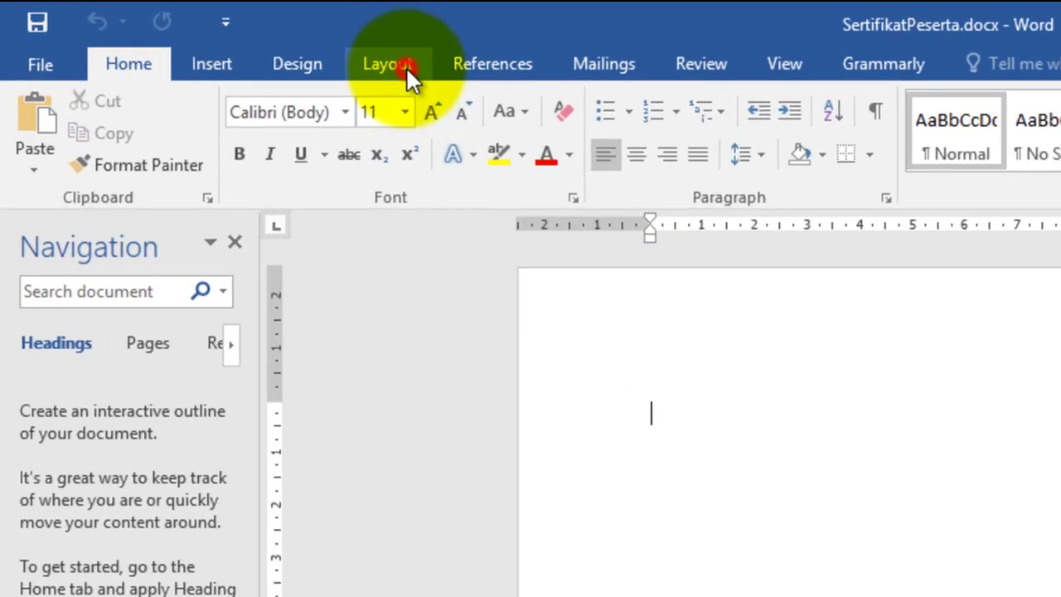
- In Page Setup, make the page landscape on A4 paper (29.7 × 21 cm)
{"action": "left_click", "coordinate": [227, 38]}
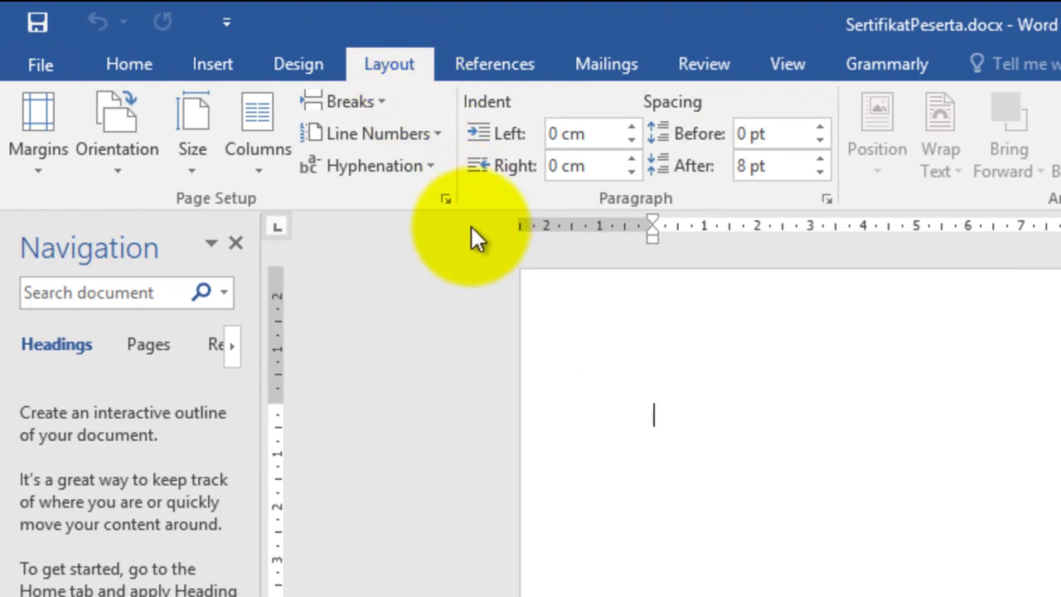
{"action": "left_click", "coordinate": [447, 200]}
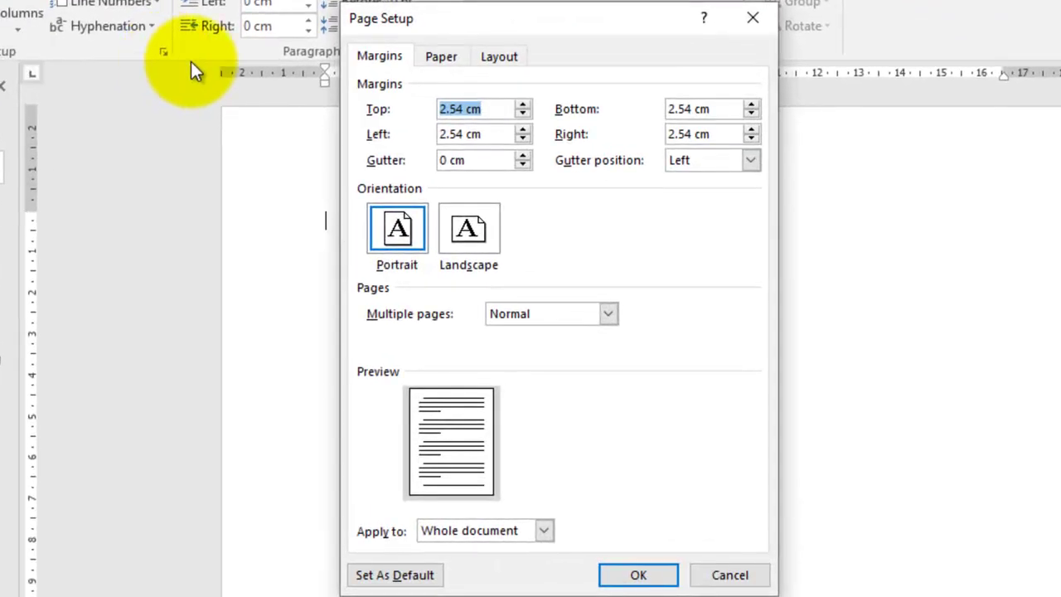
{"action": "left_click", "coordinate": [469, 252]}
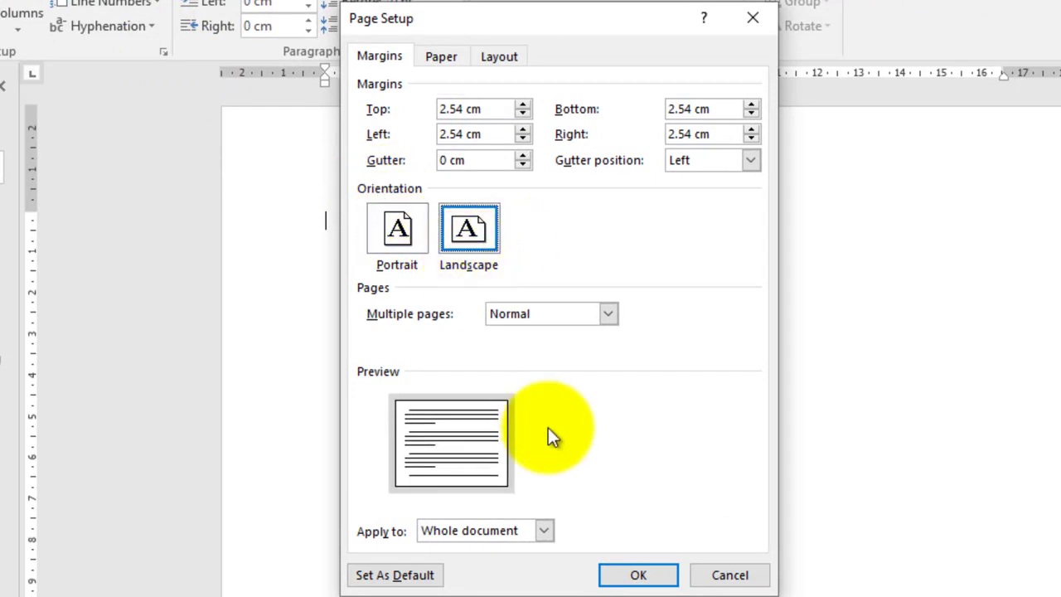
{"action": "left_click", "coordinate": [452, 56]}
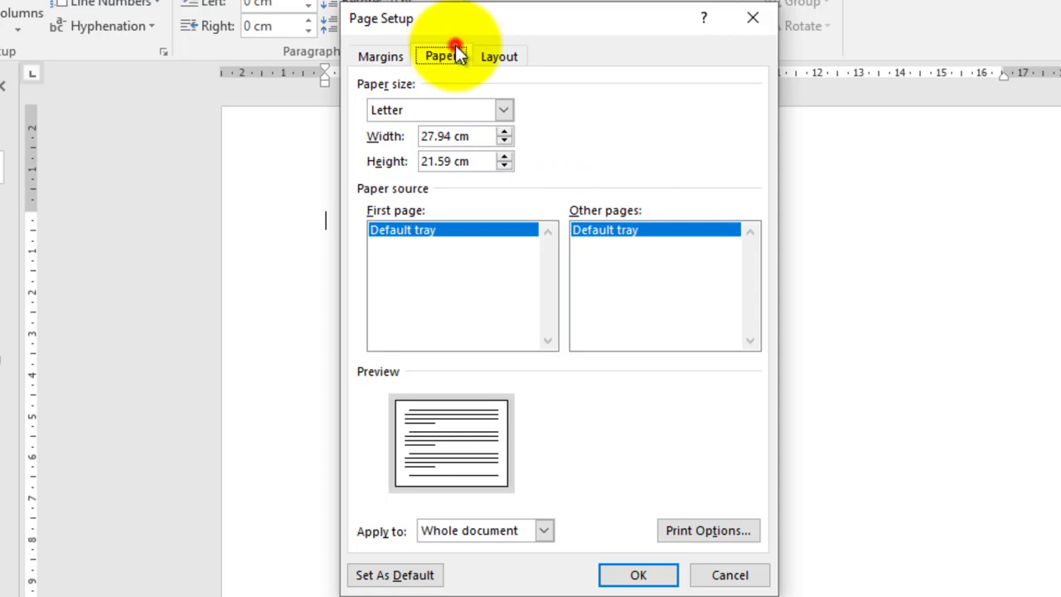
{"action": "left_click", "coordinate": [450, 110]}
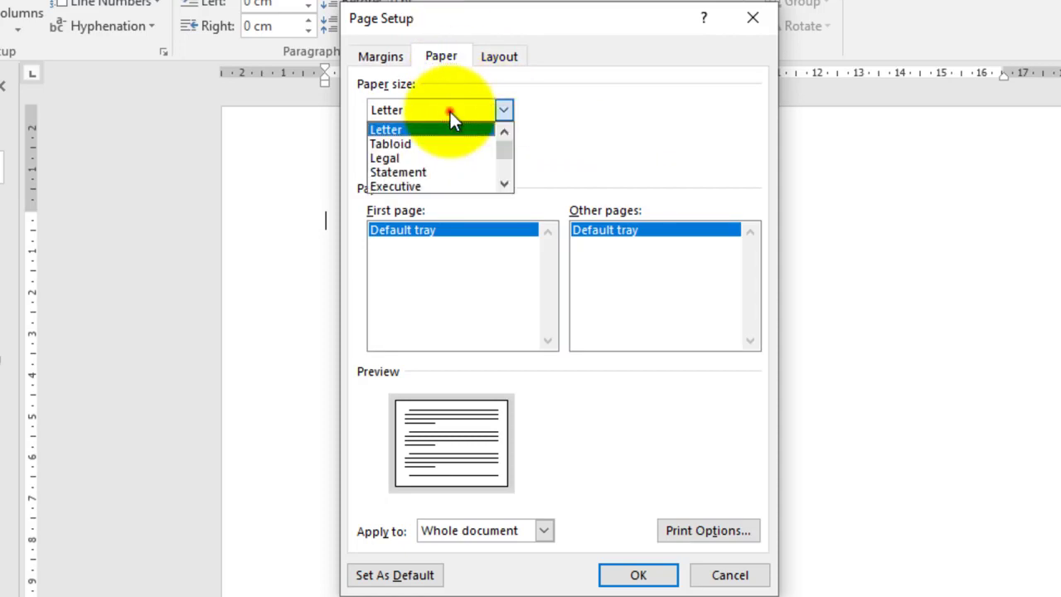
{"action": "left_click", "coordinate": [504, 183]}
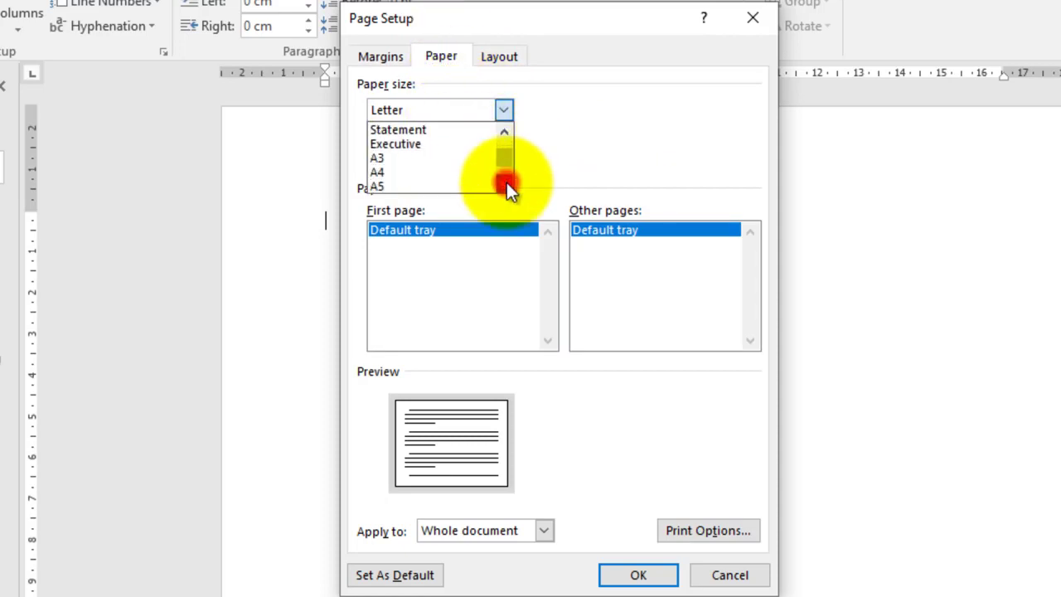
{"action": "left_click", "coordinate": [405, 174]}
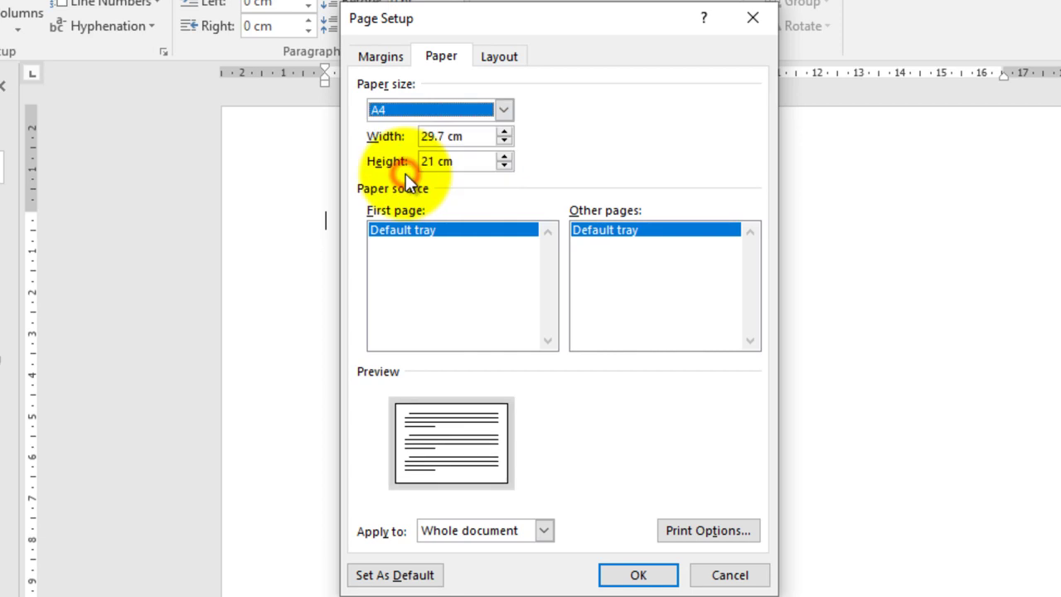
{"action": "left_click", "coordinate": [384, 57]}
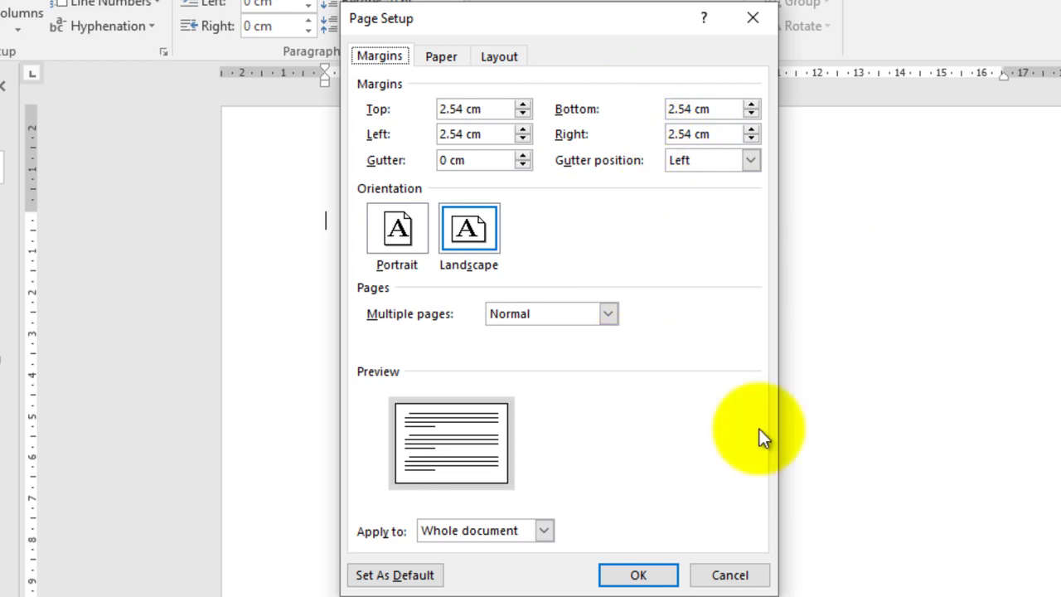
{"action": "left_click", "coordinate": [640, 578]}
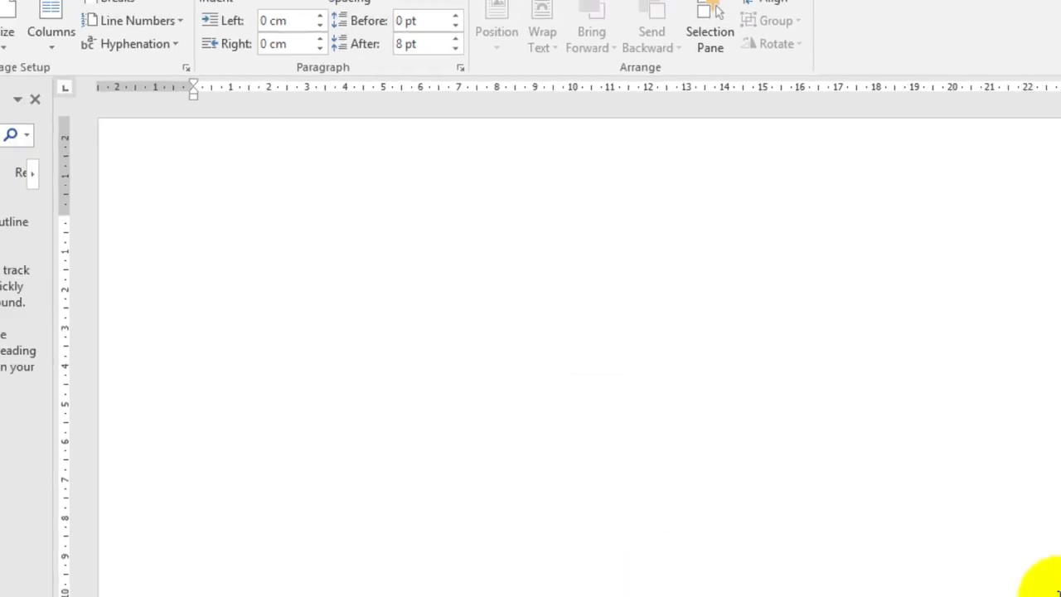
- Zoom out to 80%, type the heading 'Sertifikat', fixing the typo, and select it
{"action": "left_click", "coordinate": [931, 589]}
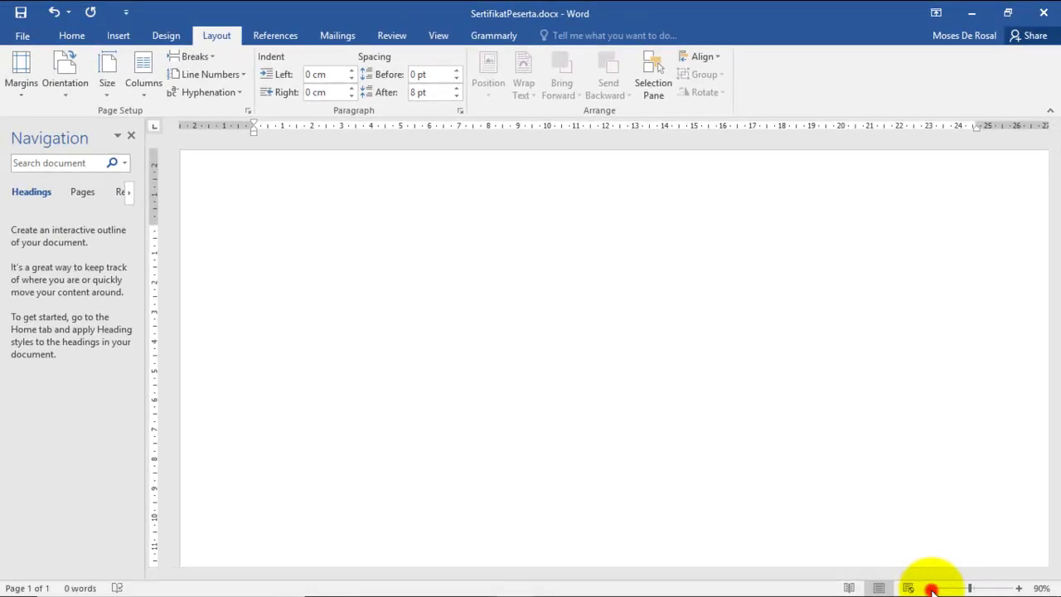
{"action": "left_click", "coordinate": [931, 589]}
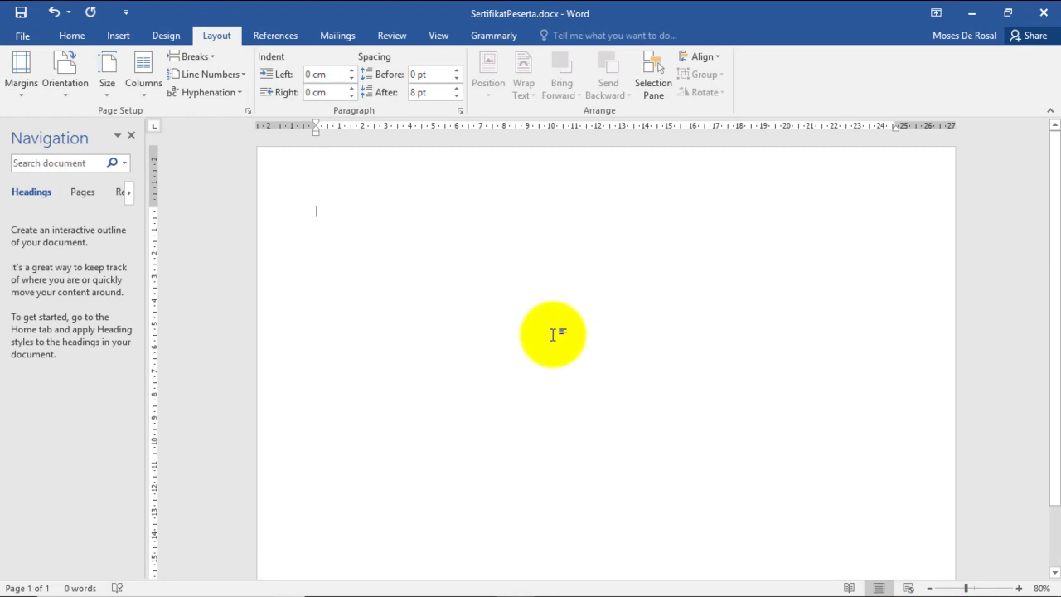
{"action": "left_click", "coordinate": [71, 35]}
{"action": "type", "text": "Sertifikia"}
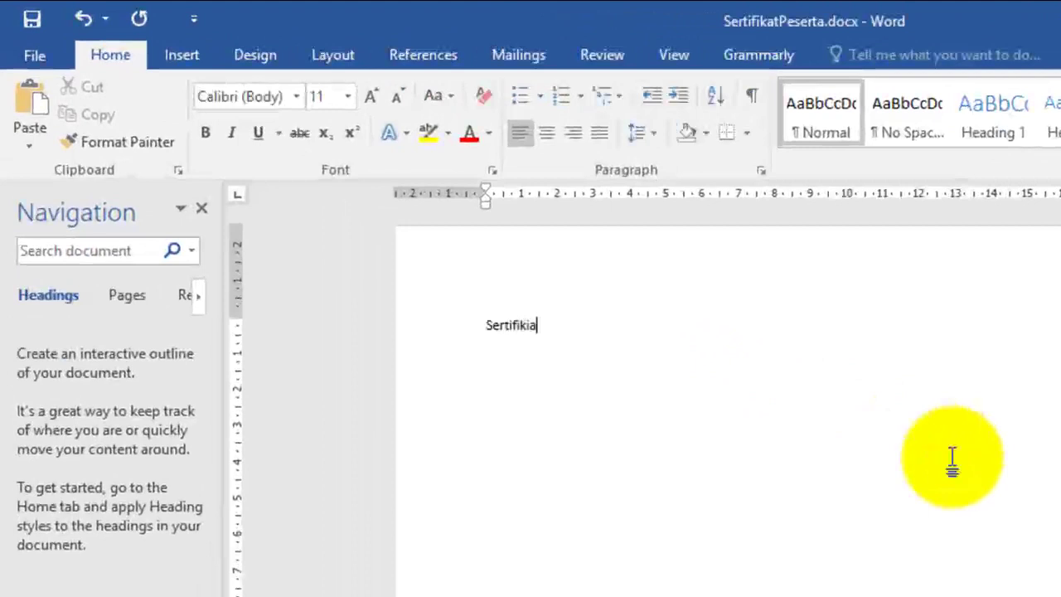
{"action": "key", "text": "BackSpace"}
{"action": "key", "text": "BackSpace"}
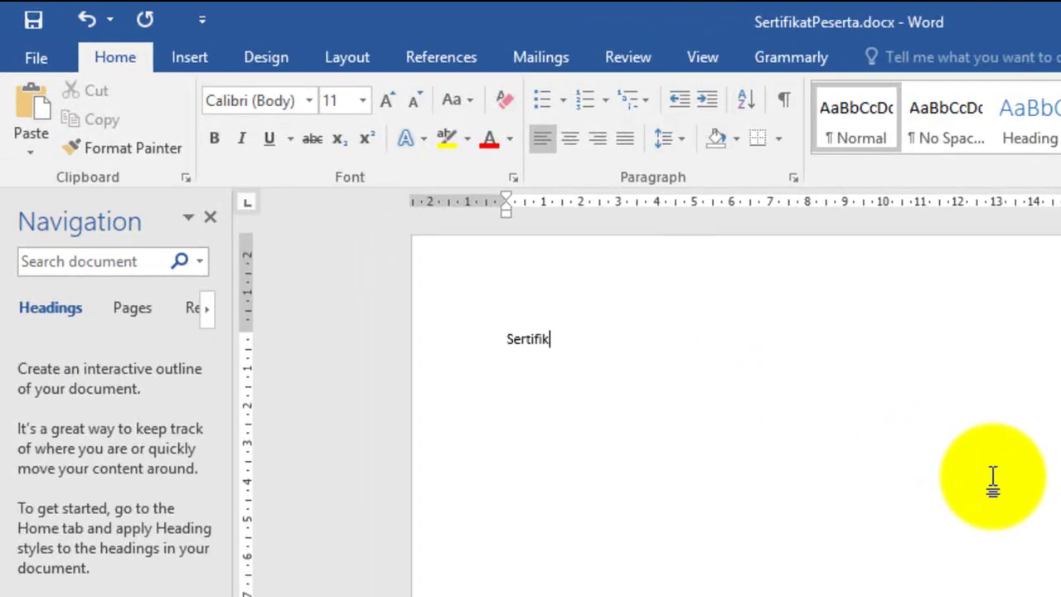
{"action": "type", "text": "at"}
{"action": "key", "text": "ctrl+a"}
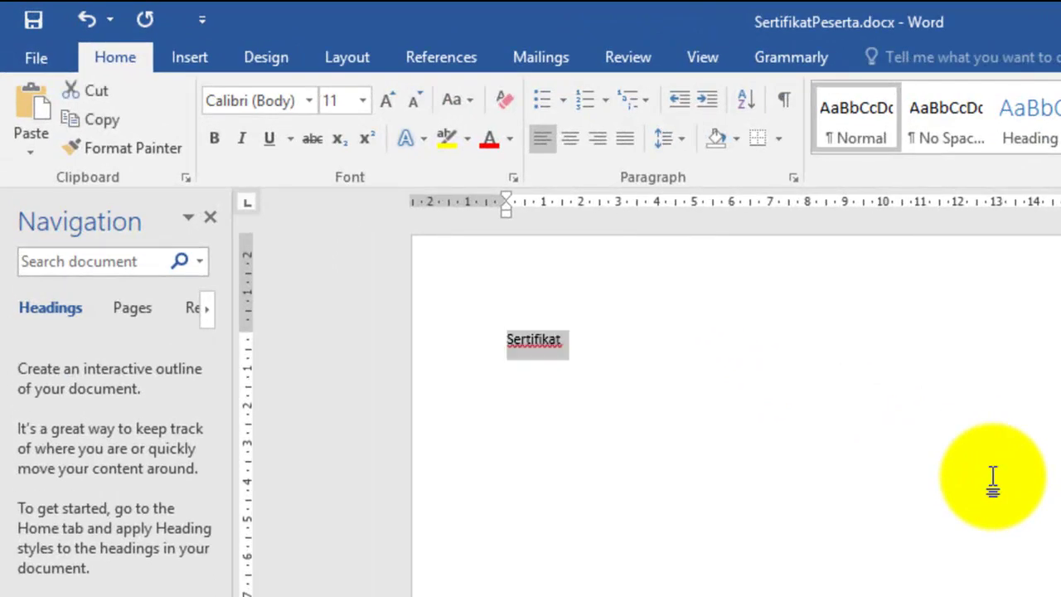
- Format the title in NexusSans-BoldSC, centred, at 48 pt
{"action": "left_click", "coordinate": [309, 101]}
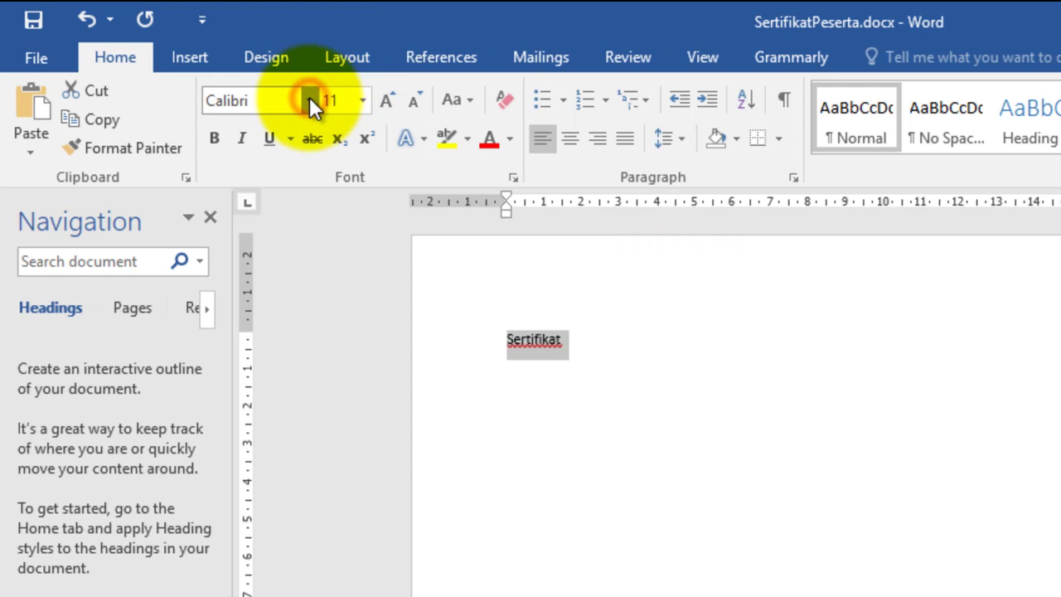
{"action": "type", "text": "NexusSans-Re"}
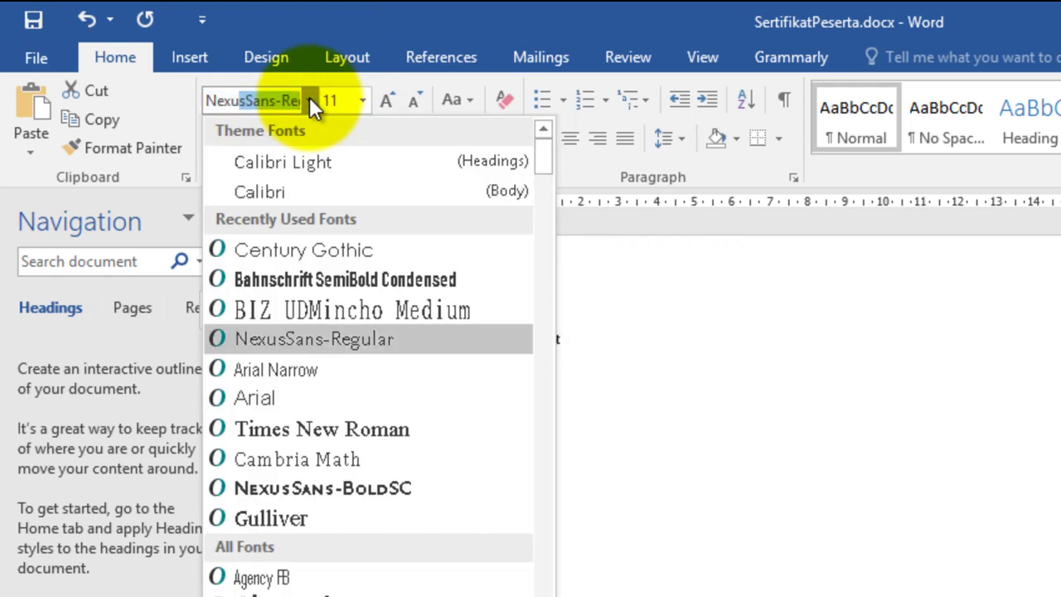
{"action": "key", "text": "Return"}
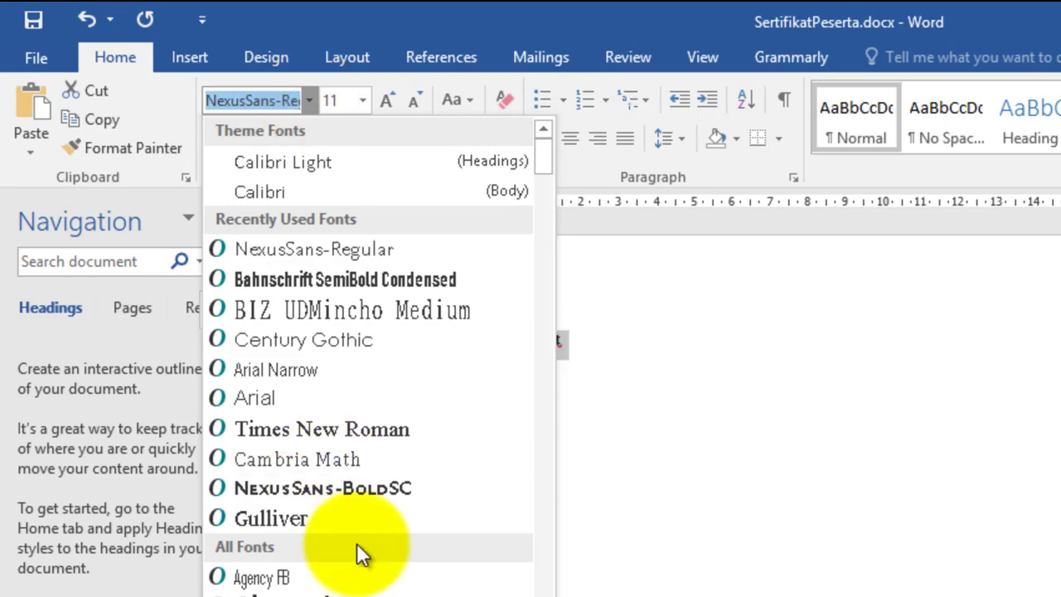
{"action": "left_click", "coordinate": [376, 489]}
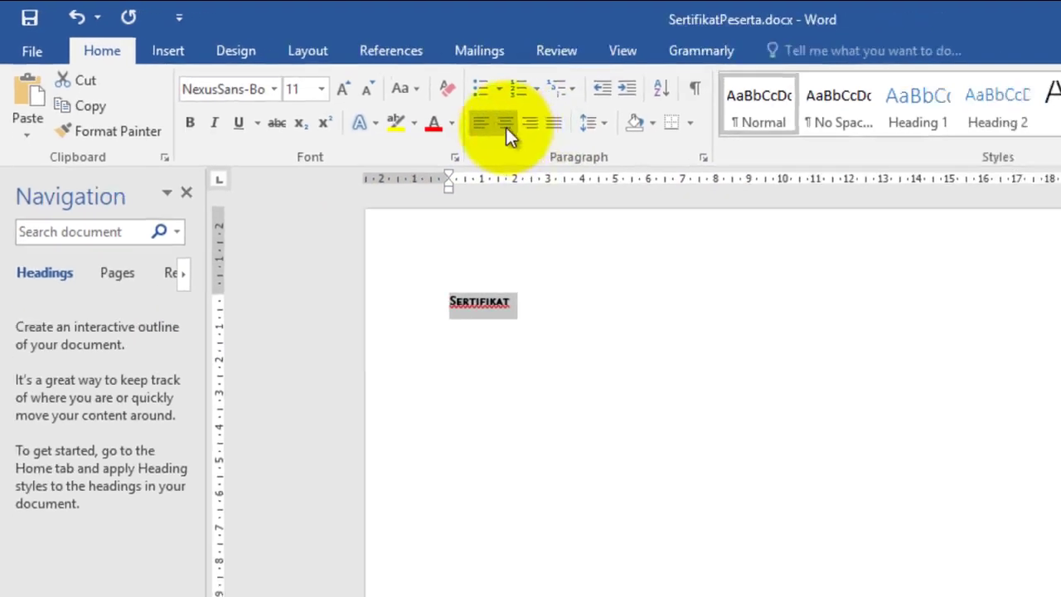
{"action": "left_click", "coordinate": [570, 139]}
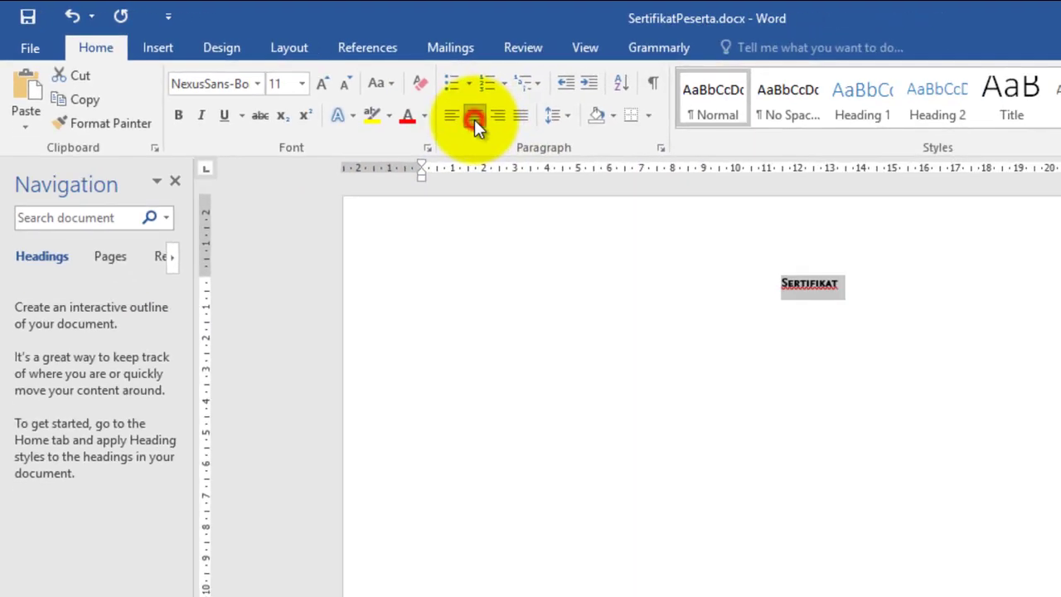
{"action": "left_click", "coordinate": [331, 82]}
{"action": "left_click", "coordinate": [330, 82]}
{"action": "left_click", "coordinate": [331, 82]}
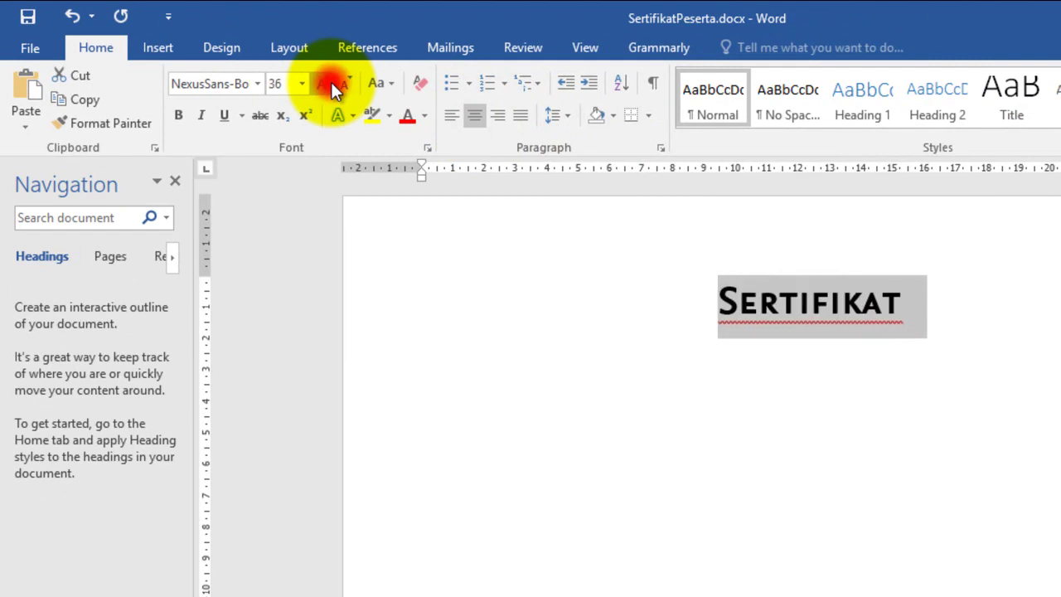
{"action": "left_click", "coordinate": [331, 82]}
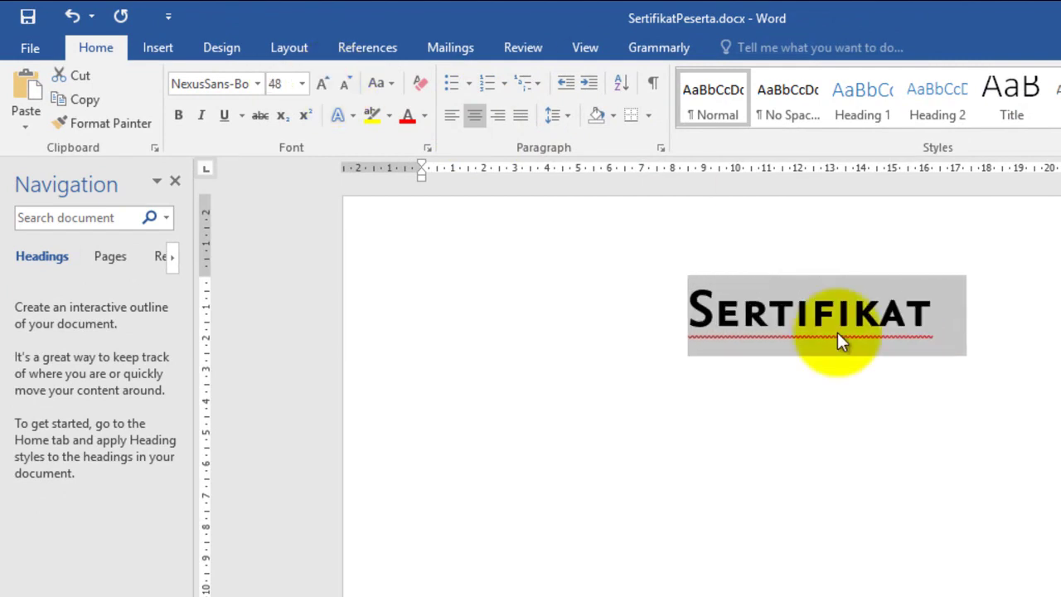
- Add an empty line below the title and reselect the title text
{"action": "left_click", "coordinate": [1044, 324]}
{"action": "key", "text": "Return"}
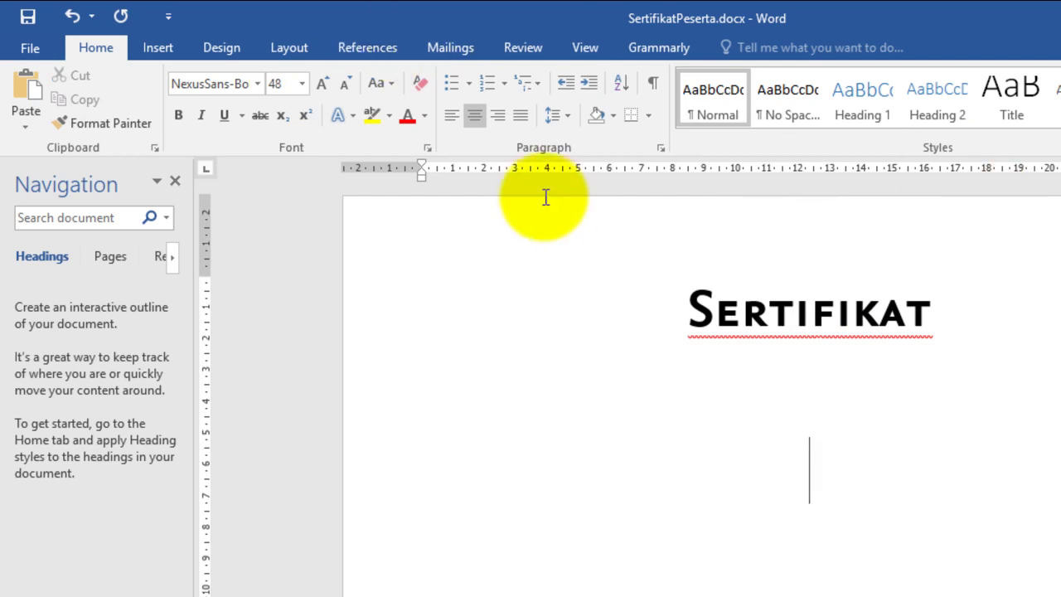
{"action": "left_click_drag", "start_coordinate": [905, 353], "coordinate": [548, 205]}
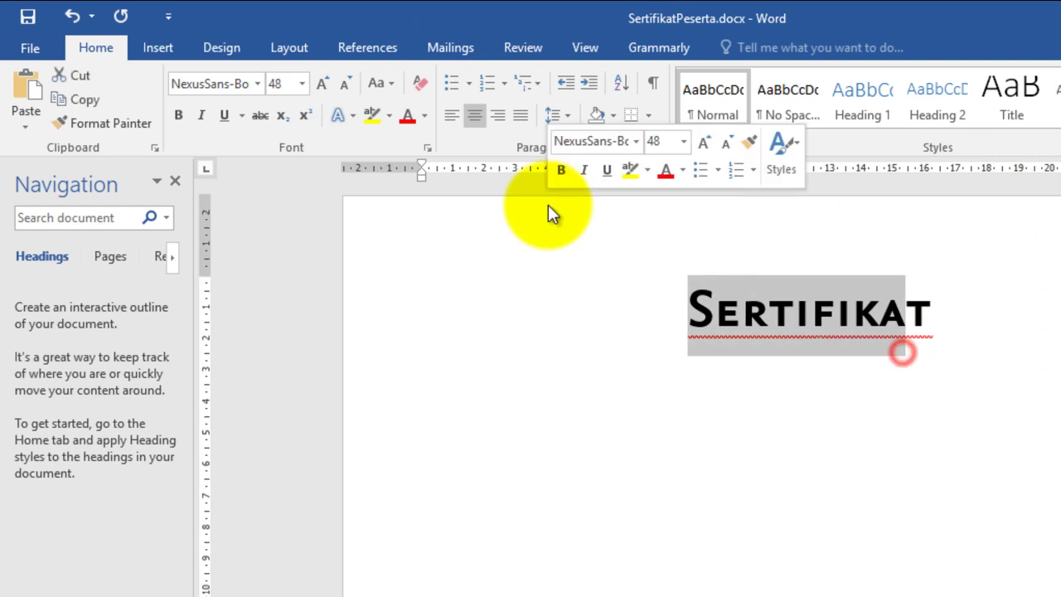
- Shrink the text size and start a fresh line beneath the title
{"action": "left_click", "coordinate": [809, 423]}
{"action": "left_click", "coordinate": [819, 433]}
{"action": "left_click", "coordinate": [349, 86]}
{"action": "double_click", "coordinate": [350, 87]}
{"action": "double_click", "coordinate": [351, 87]}
{"action": "double_click", "coordinate": [352, 89]}
{"action": "double_click", "coordinate": [352, 89]}
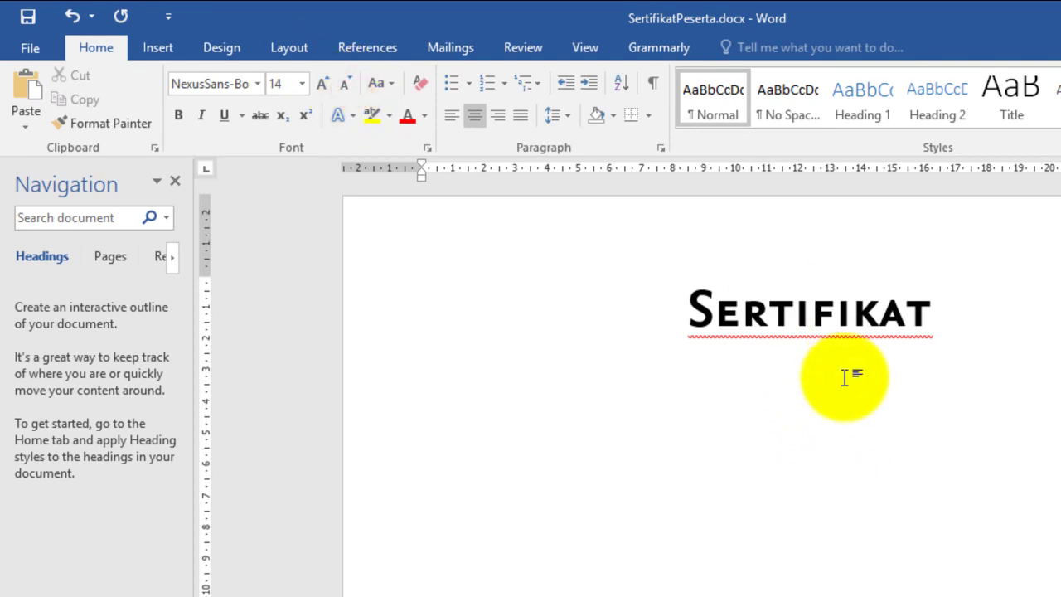
{"action": "left_click", "coordinate": [845, 440]}
{"action": "key", "text": "ctrl+l"}
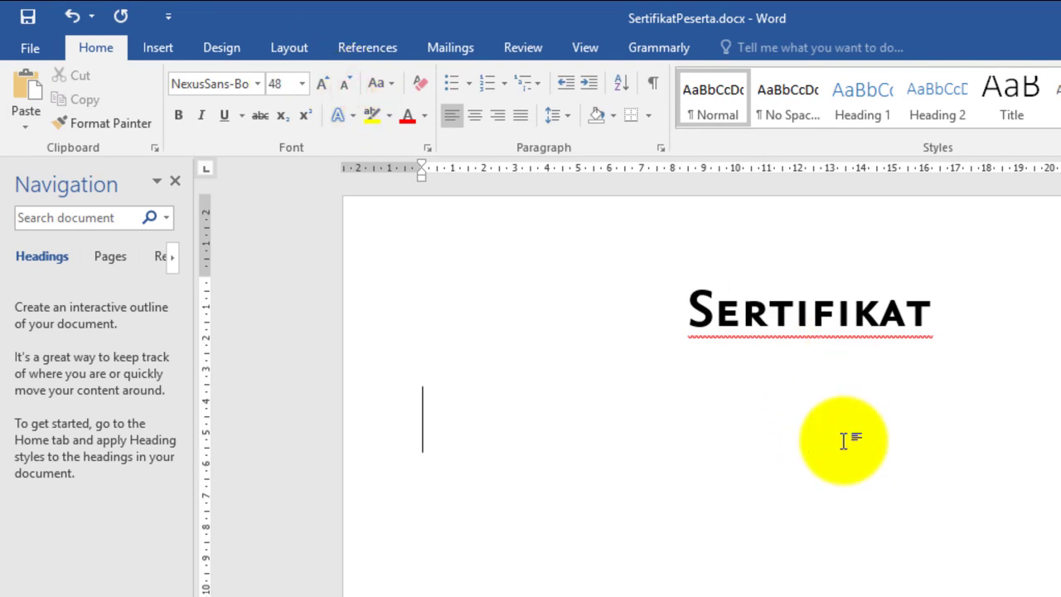
{"action": "key", "text": "BackSpace"}
{"action": "key", "text": "Return"}
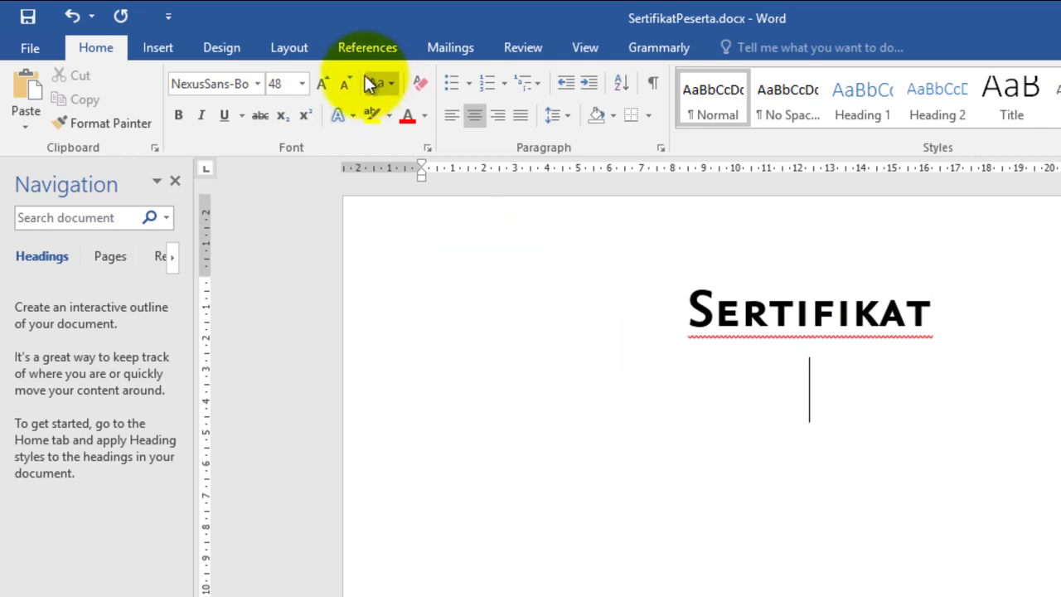
- Type 'Diberikan Kepada:' in 16 pt NexusSans-Regular, followed by two new lines
{"action": "double_click", "coordinate": [342, 82]}
{"action": "triple_click", "coordinate": [343, 83]}
{"action": "double_click", "coordinate": [342, 82]}
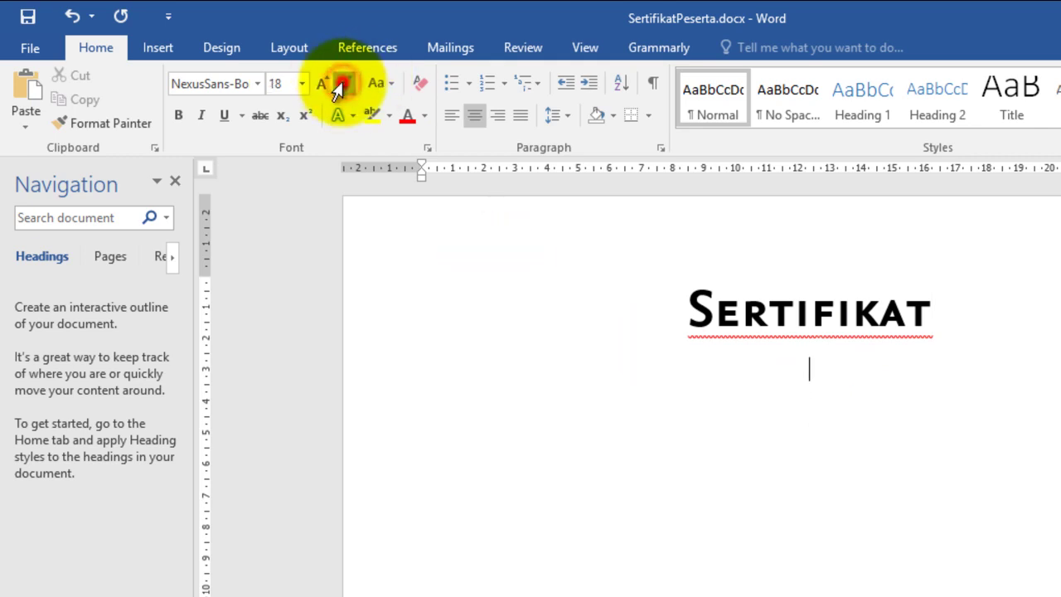
{"action": "left_click", "coordinate": [342, 83]}
{"action": "left_click", "coordinate": [257, 83]}
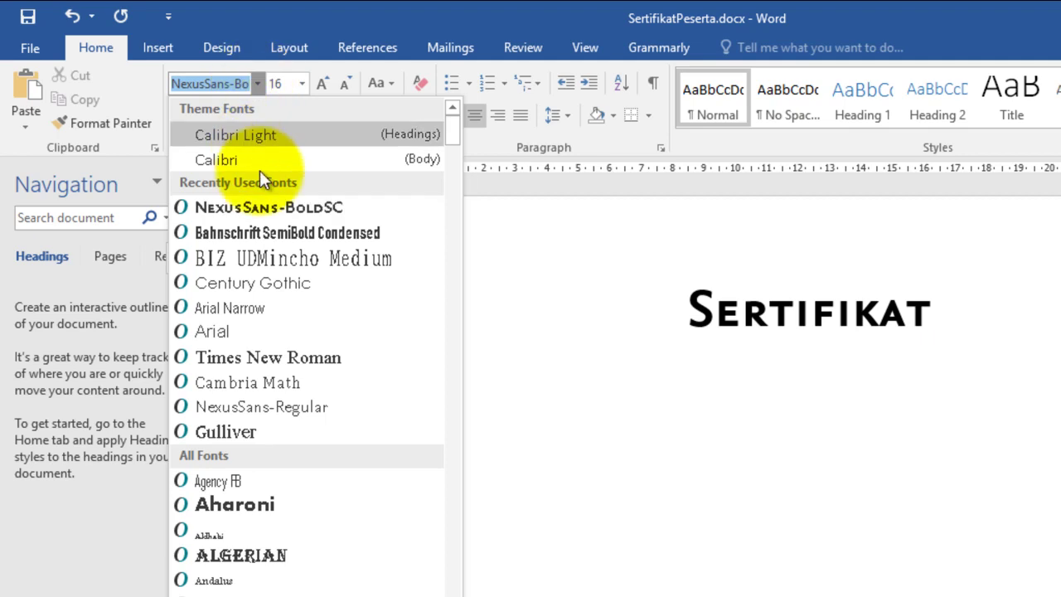
{"action": "left_click", "coordinate": [255, 405]}
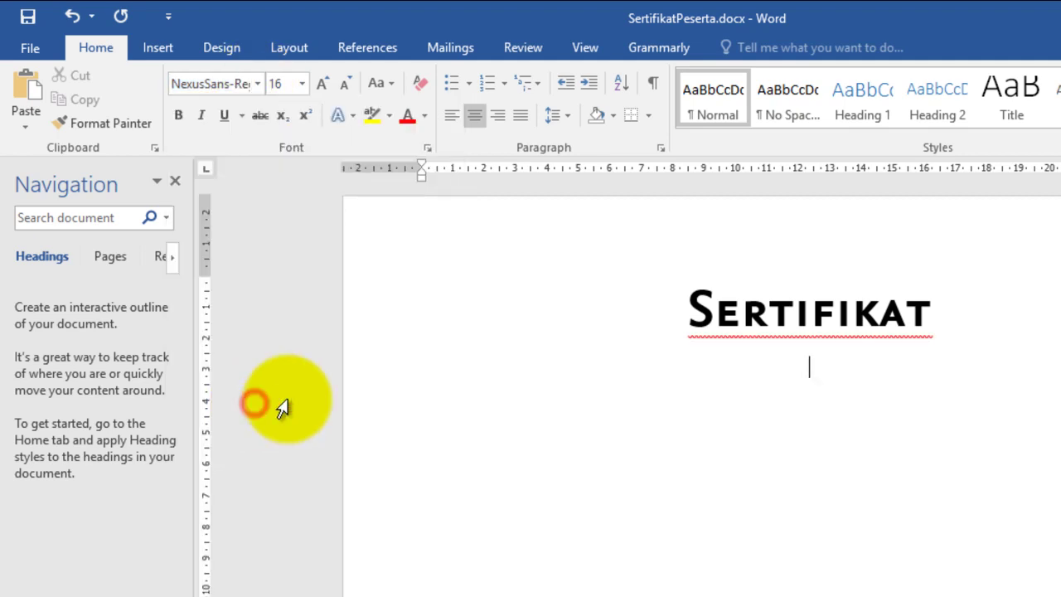
{"action": "type", "text": "diberikan Kepada"}
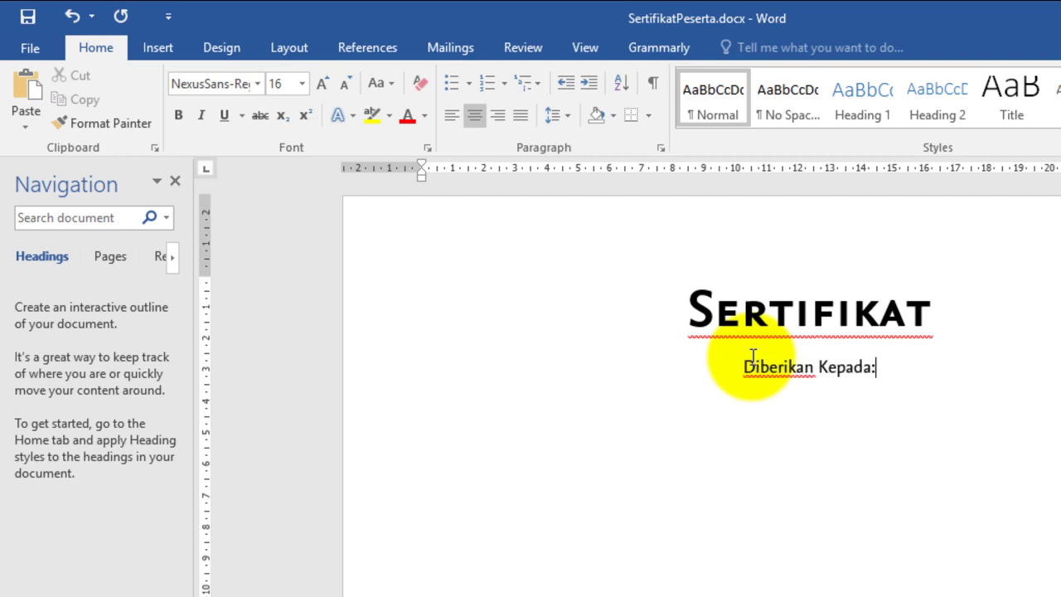
{"action": "type", "text": ":"}
{"action": "key", "text": "Return"}
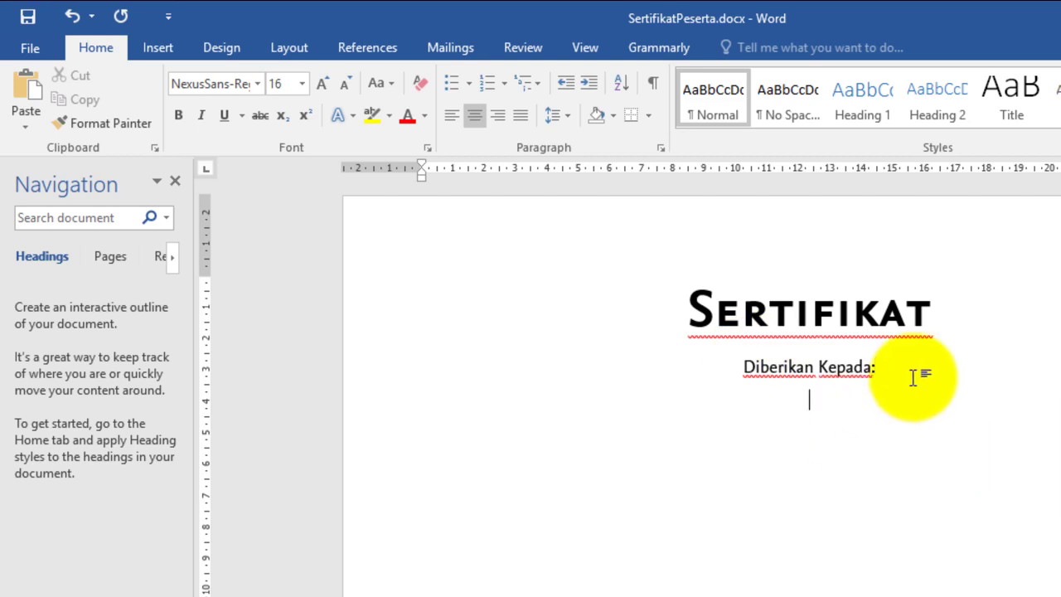
{"action": "key", "text": "Return"}
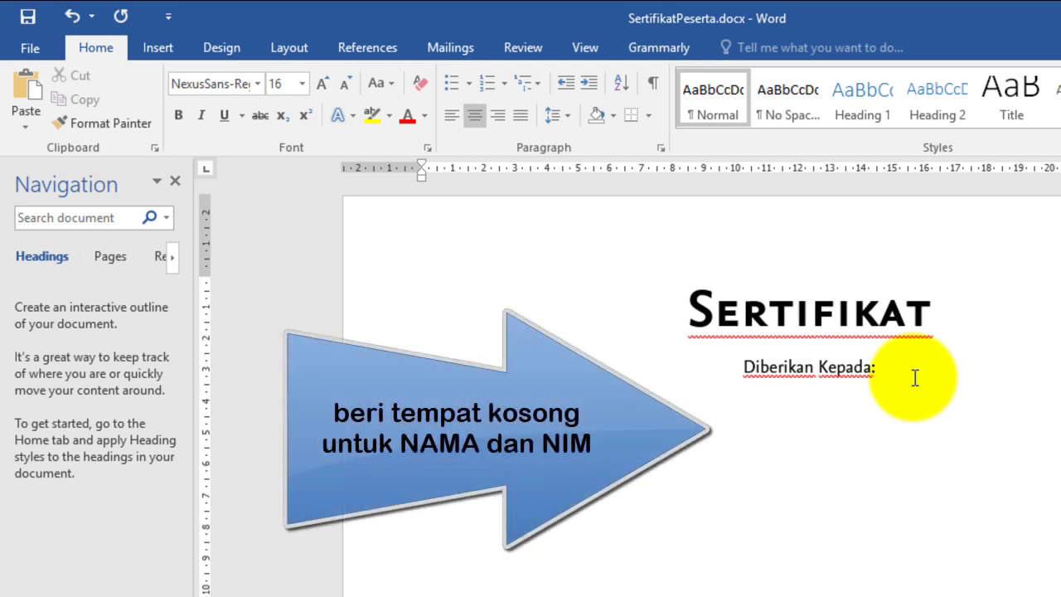
- Leave blank lines for name and NIM, then type 'Sebagai PESERTA Seminar Bimbingan Karier'
{"action": "key", "text": "Return"}
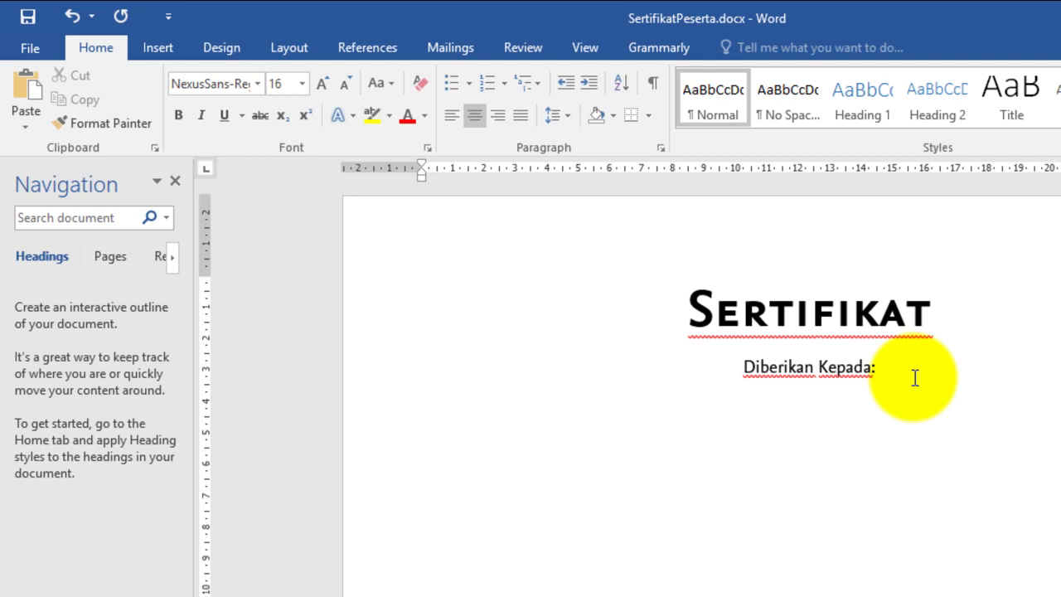
{"action": "key", "text": "Return"}
{"action": "type", "text": "Sebagai "}
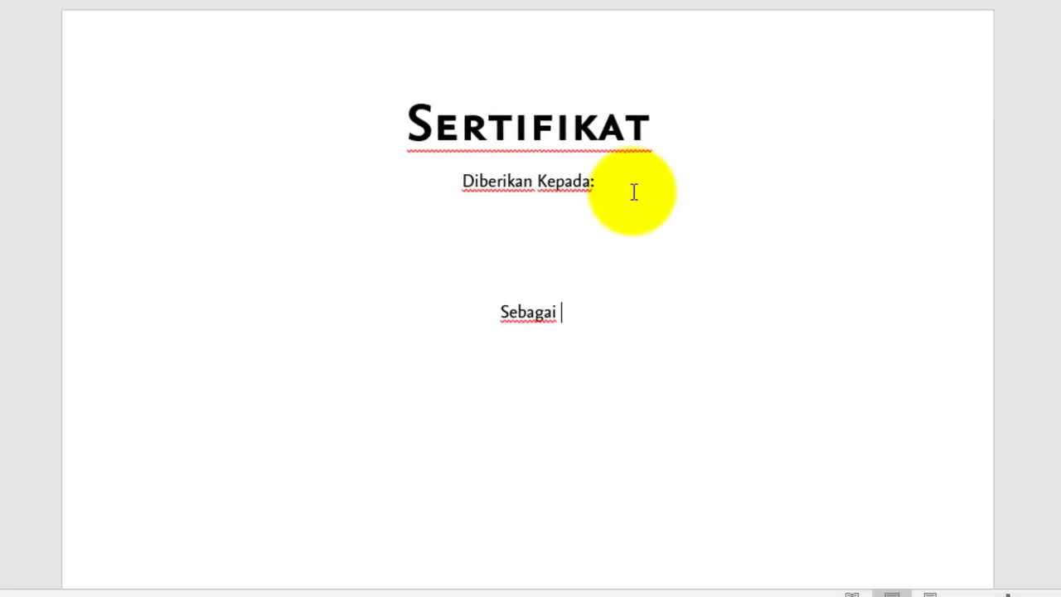
{"action": "type", "text": "PESERTA"}
{"action": "type", "text": "Se"}
{"action": "key", "text": "BackSpace"}
{"action": "key", "text": "BackSpace"}
{"action": "type", "text": "seminar Bimbingan Karier"}
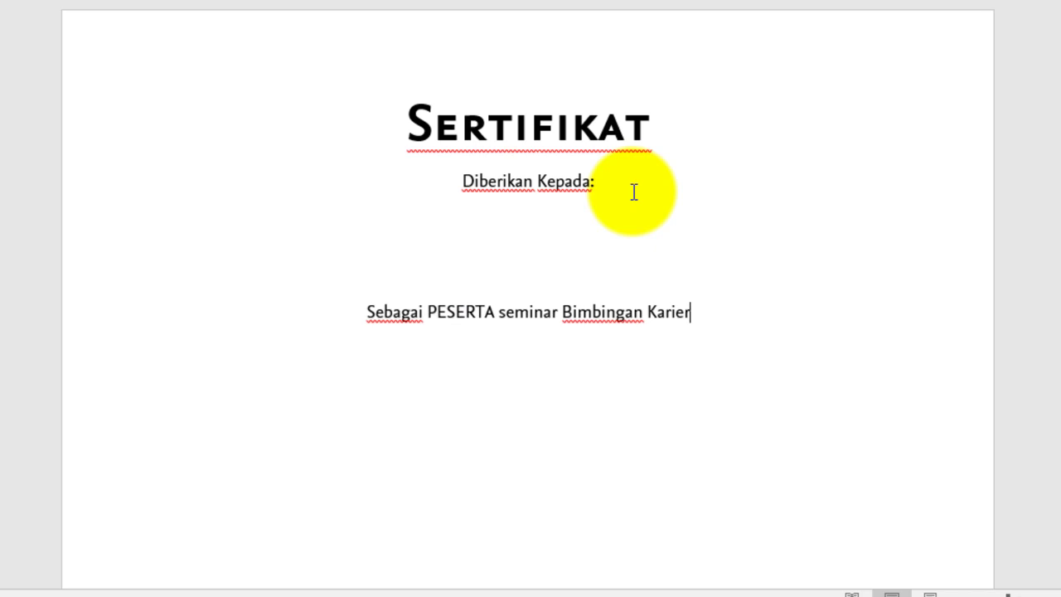
{"action": "key", "text": "Left"}
{"action": "key", "text": "Left"}
{"action": "key", "text": "Left"}
{"action": "key", "text": "BackSpace"}
{"action": "type", "text": "S"}
{"action": "key", "text": "Right"}
{"action": "key", "text": "Right"}
{"action": "key", "text": "Right"}
{"action": "key", "text": "Right"}
{"action": "key", "text": "Right"}
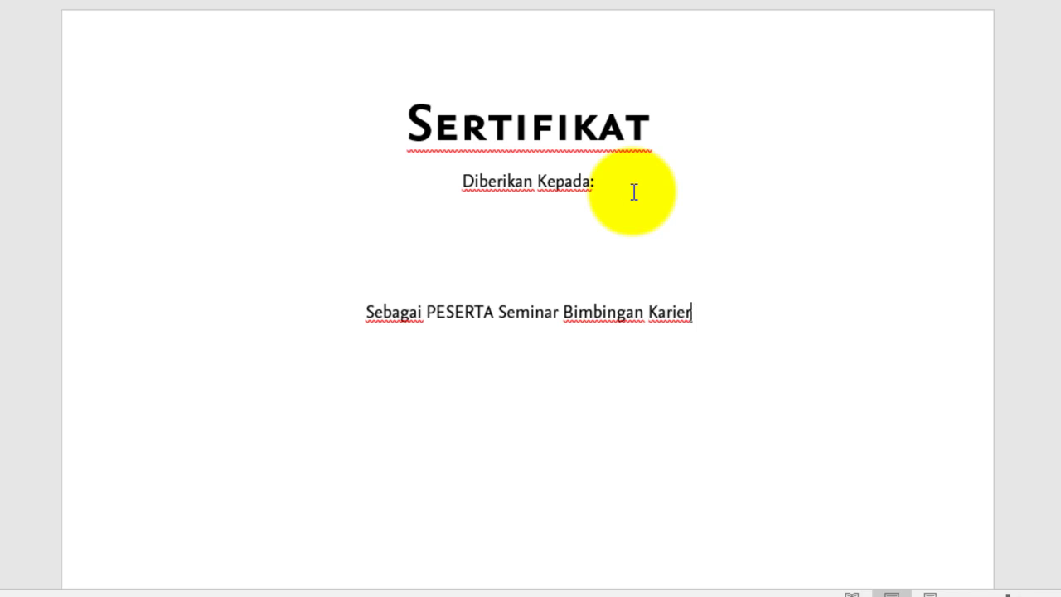
{"action": "type", "text": "U"}
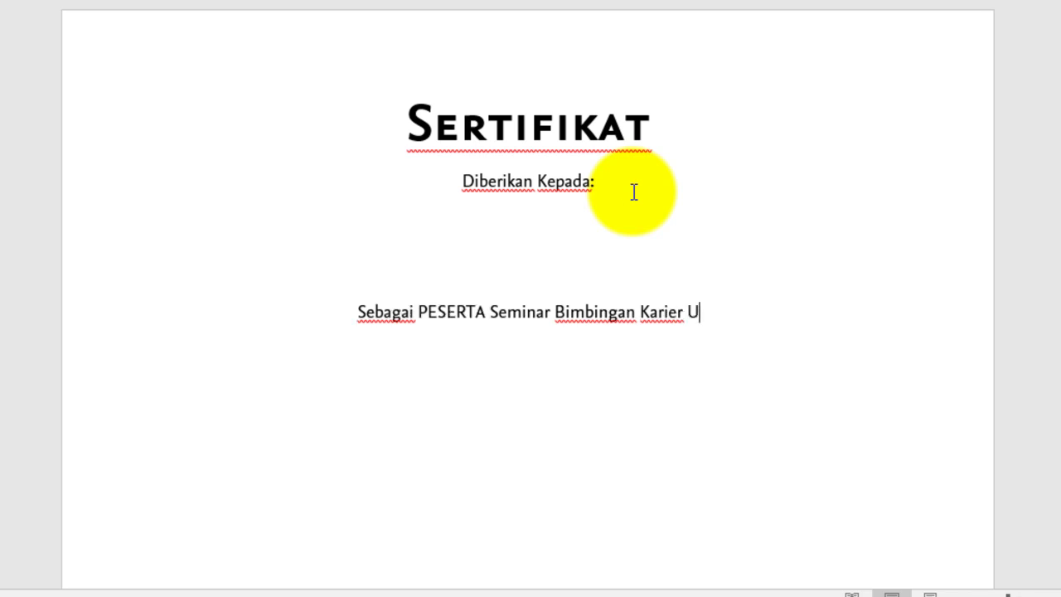
{"action": "key", "text": "BackSpace"}
- Add 'Universitas Dian Nuswantoro' and 'Yang dilaksanakan tanggal : 5 Oktober 2020' lines
{"action": "key", "text": "Return"}
{"action": "type", "text": "Universitas Dian Nuswantoro"}
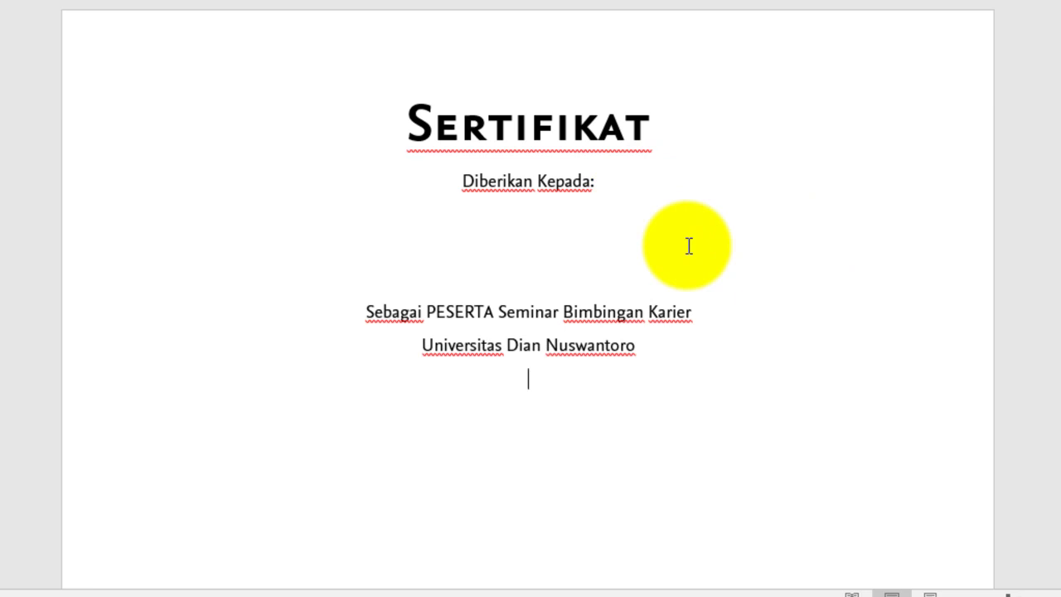
{"action": "type", "text": "Yang dilaksanakan tanggal "}
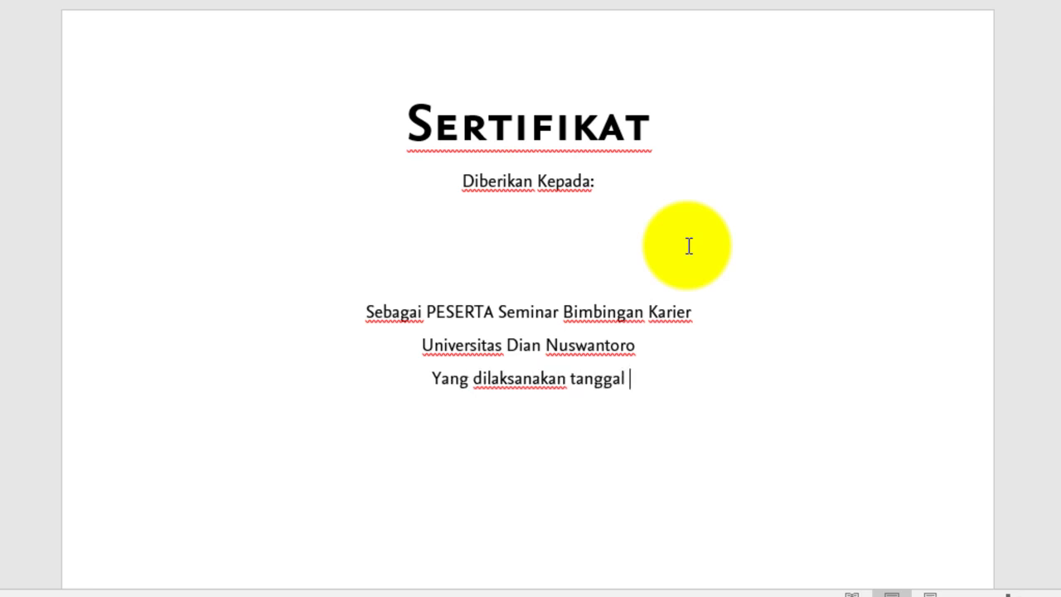
{"action": "type", "text": ": "}
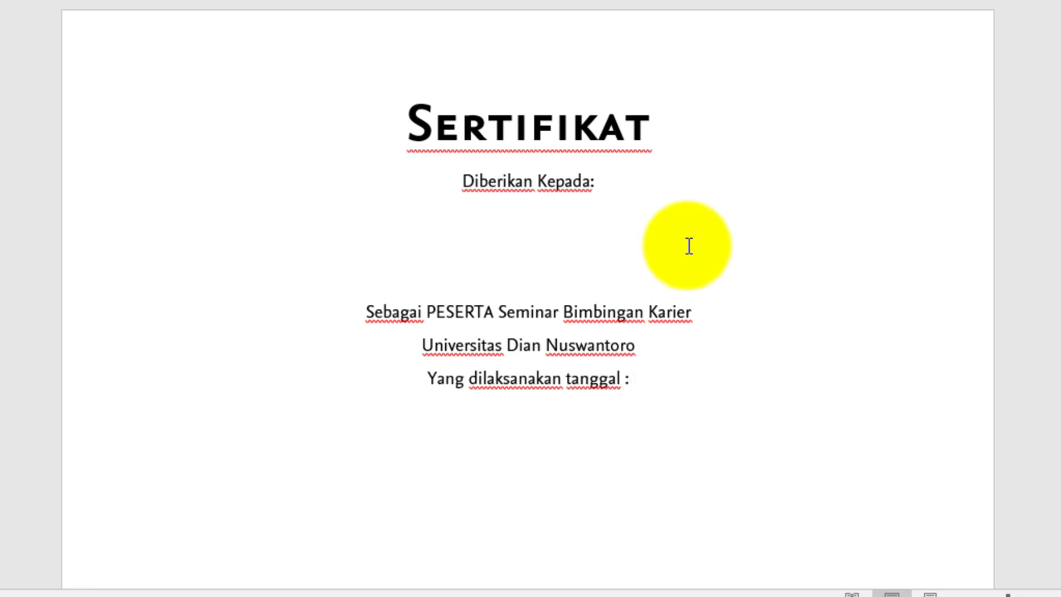
{"action": "type", "text": "20"}
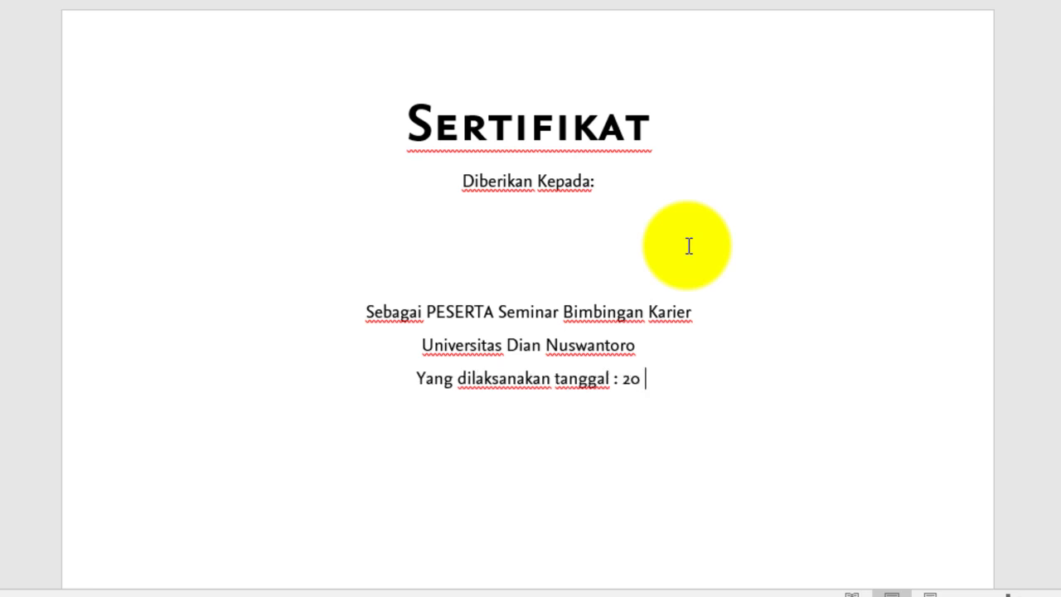
{"action": "type", "text": " September 2020"}
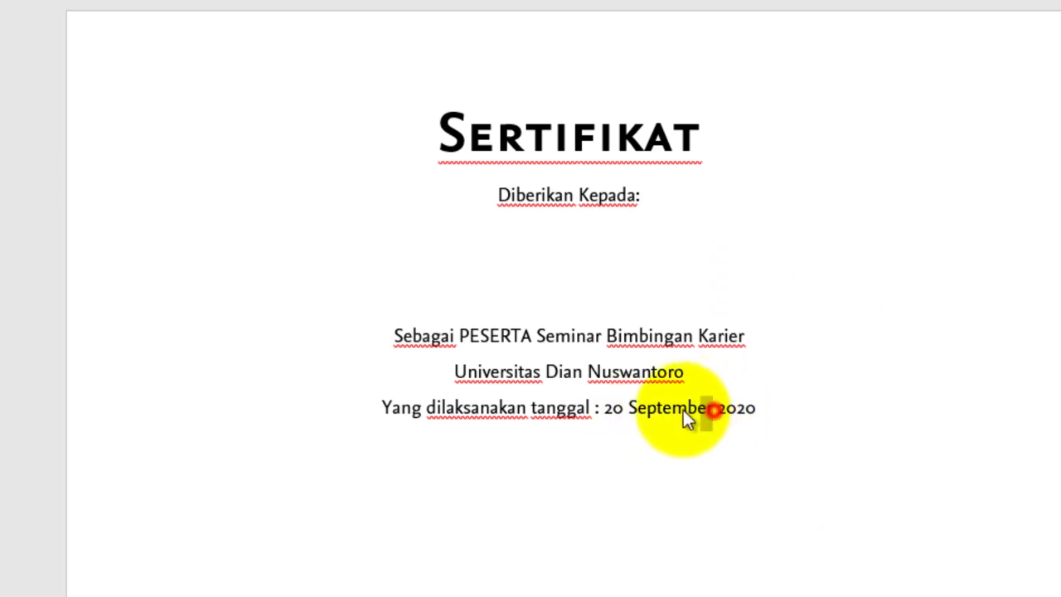
{"action": "left_click_drag", "start_coordinate": [716, 410], "coordinate": [606, 411]}
{"action": "type", "text": "5"}
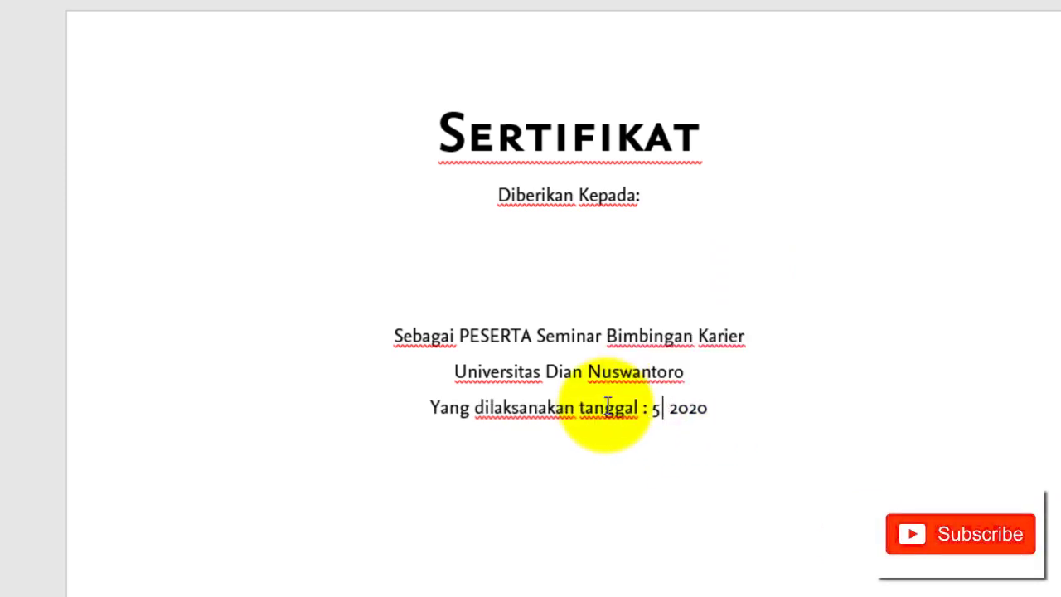
{"action": "type", "text": " Oktober"}
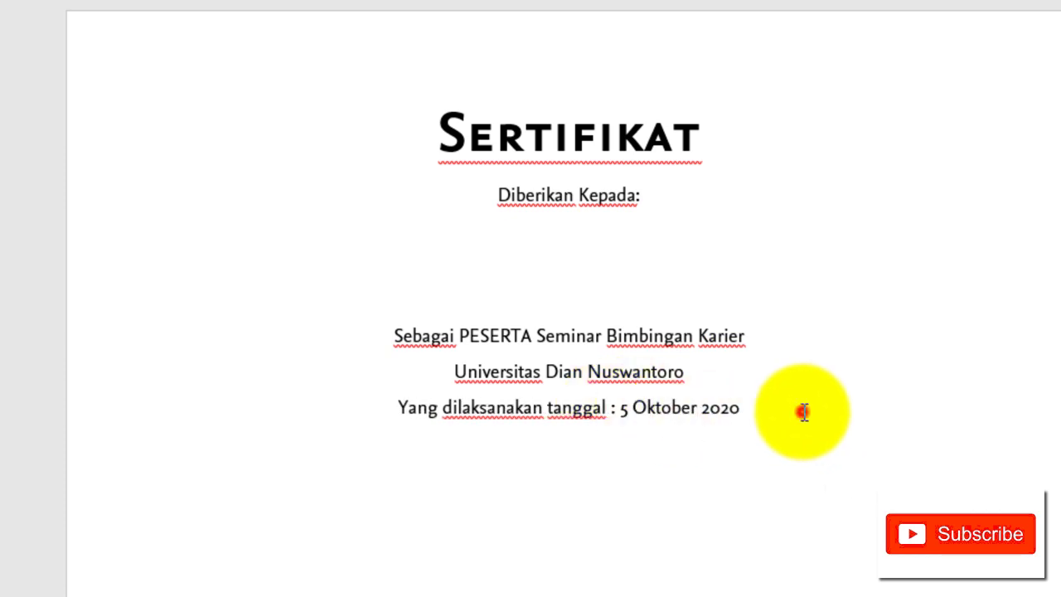
{"action": "left_click", "coordinate": [801, 410]}
{"action": "scroll", "coordinate": [802, 413], "scroll_direction": "down", "scroll_amount": 3}
- Add the 'Ttd' and 'Koordinator Bimbingan Karier UDINUS' signature lines below the date
{"action": "key", "text": "Return"}
{"action": "key", "text": "Return"}
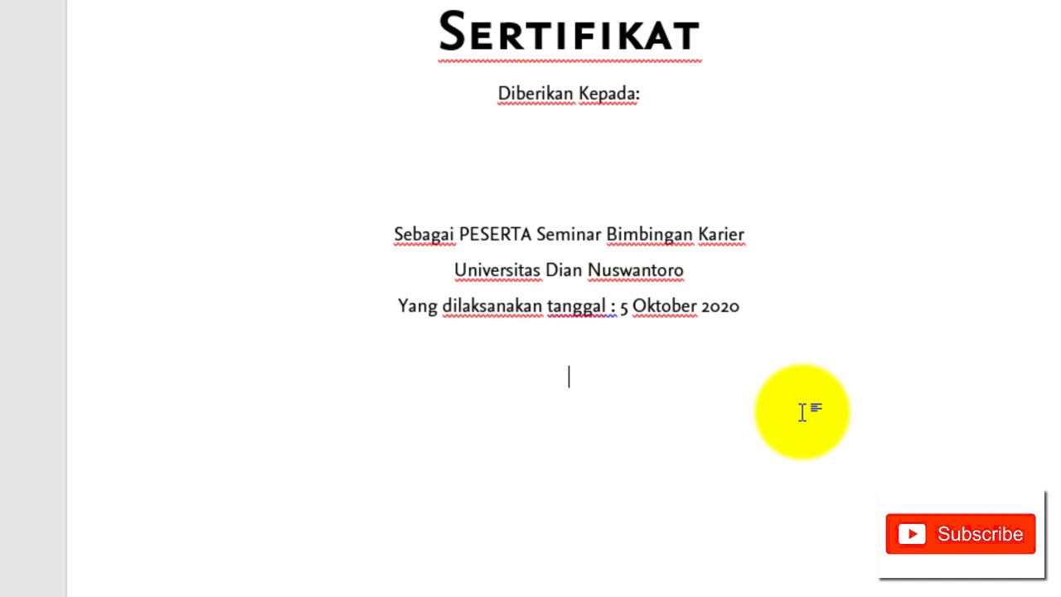
{"action": "type", "text": "td"}
{"action": "key", "text": "Return"}
{"action": "key", "text": "Return"}
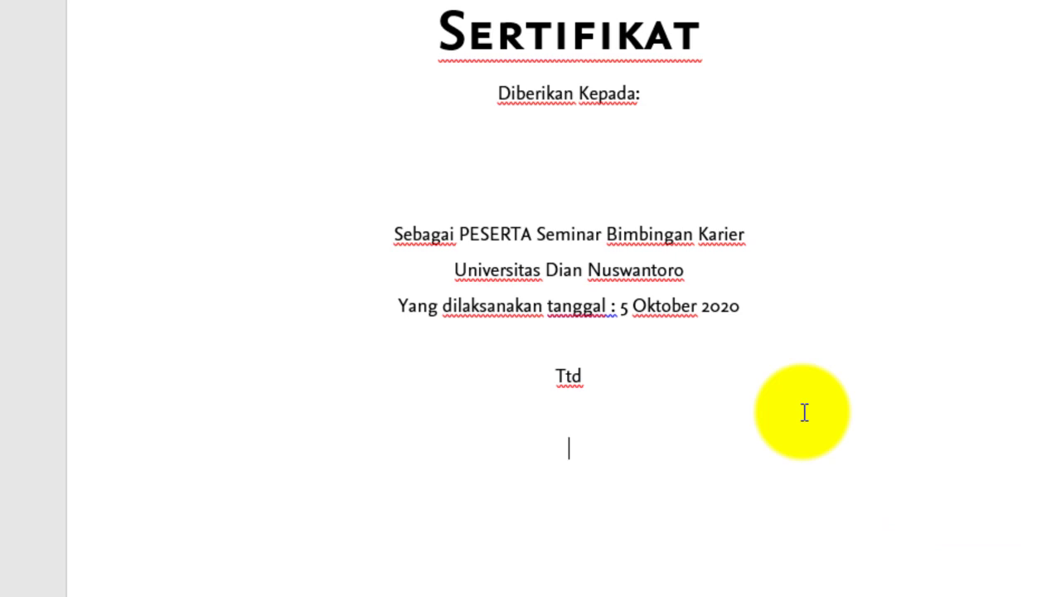
{"action": "type", "text": "Koordina"}
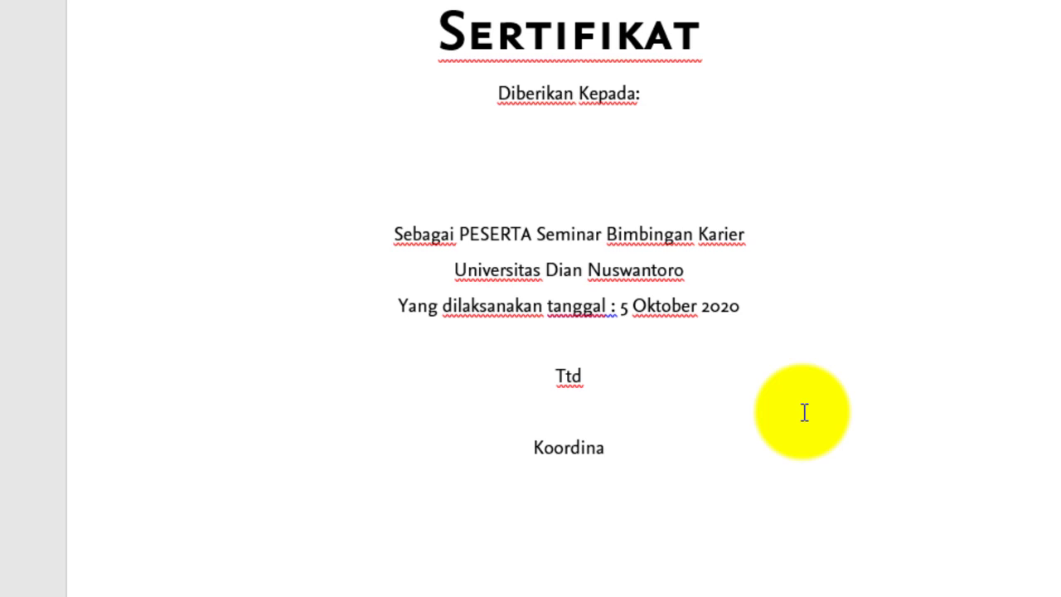
{"action": "type", "text": "ti"}
{"action": "key", "text": "BackSpace"}
{"action": "type", "text": "or Bimbingan Karies"}
{"action": "key", "text": "BackSpace"}
{"action": "type", "text": "r "}
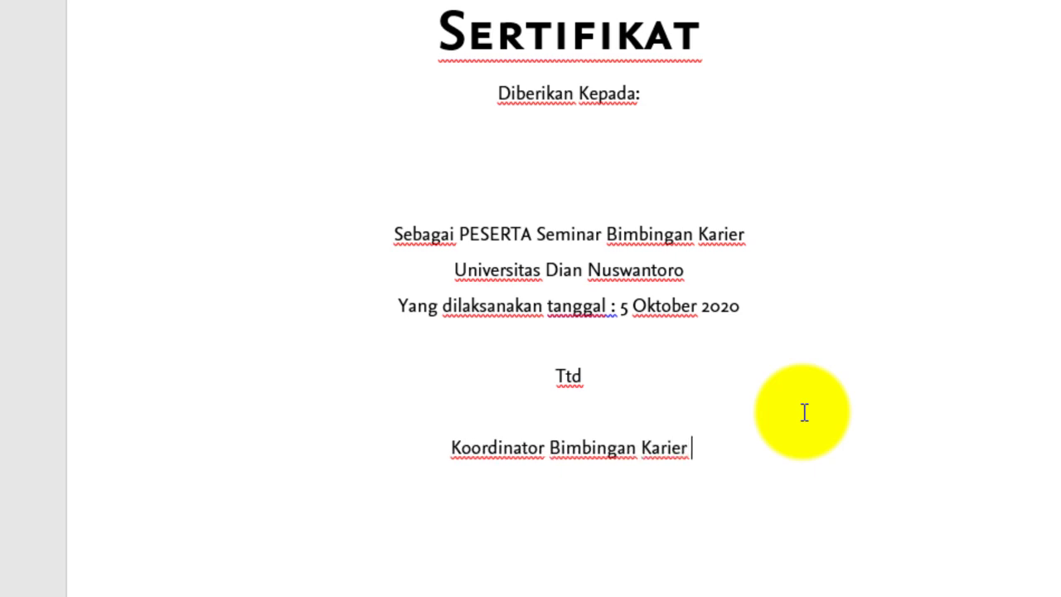
{"action": "type", "text": "Udinus"}
{"action": "key", "text": "BackSpace"}
{"action": "key", "text": "BackSpace"}
{"action": "key", "text": "BackSpace"}
{"action": "key", "text": "BackSpace"}
{"action": "key", "text": "BackSpace"}
{"action": "type", "text": "U"}
{"action": "key", "text": "BackSpace"}
{"action": "type", "text": "UDINUS"}
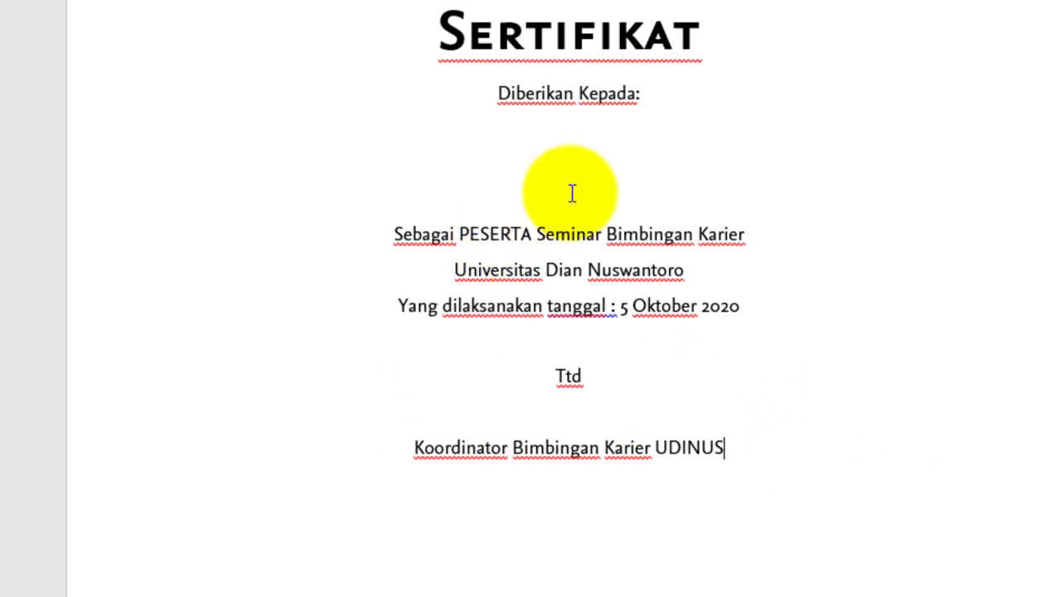
- Insert one more blank line in the name area
{"action": "left_click", "coordinate": [592, 154]}
{"action": "key", "text": "Return"}
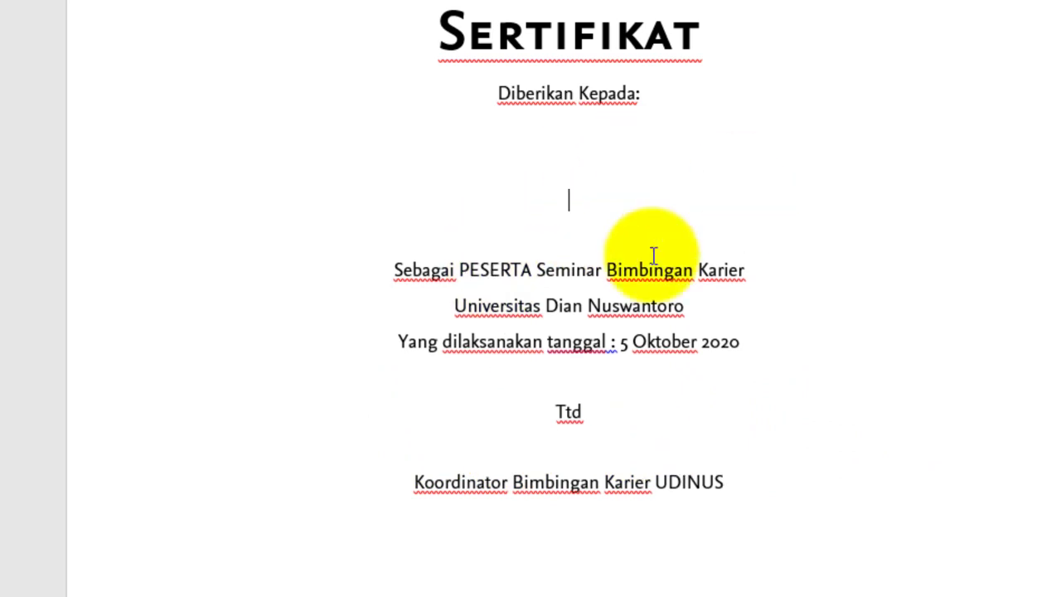
{"action": "scroll", "coordinate": [654, 256], "scroll_direction": "up", "scroll_amount": 1}
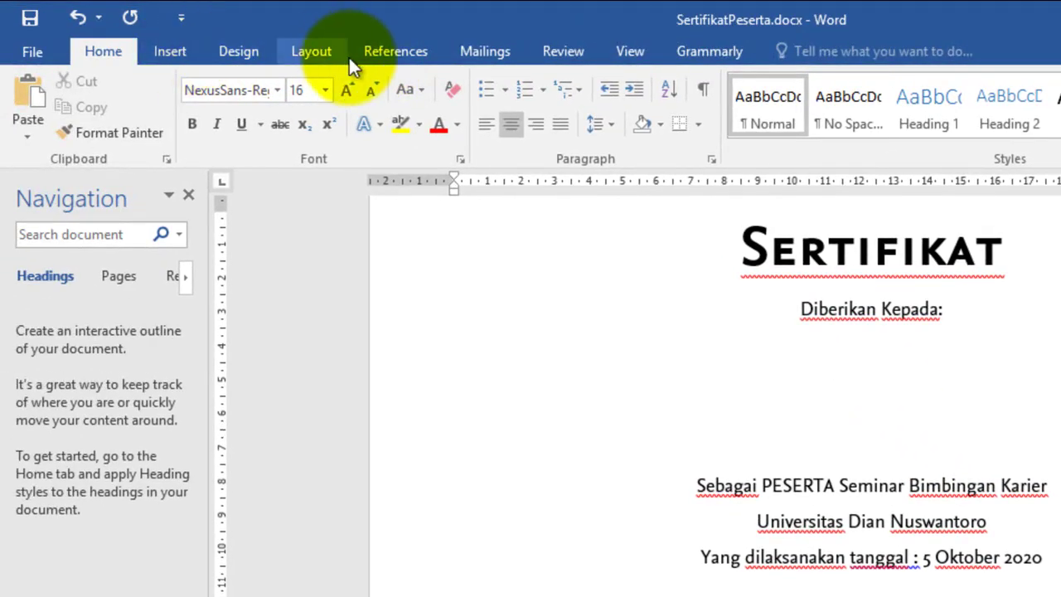
- Frame the certificate page with a dark blue decorative art page border
{"action": "left_click", "coordinate": [244, 53]}
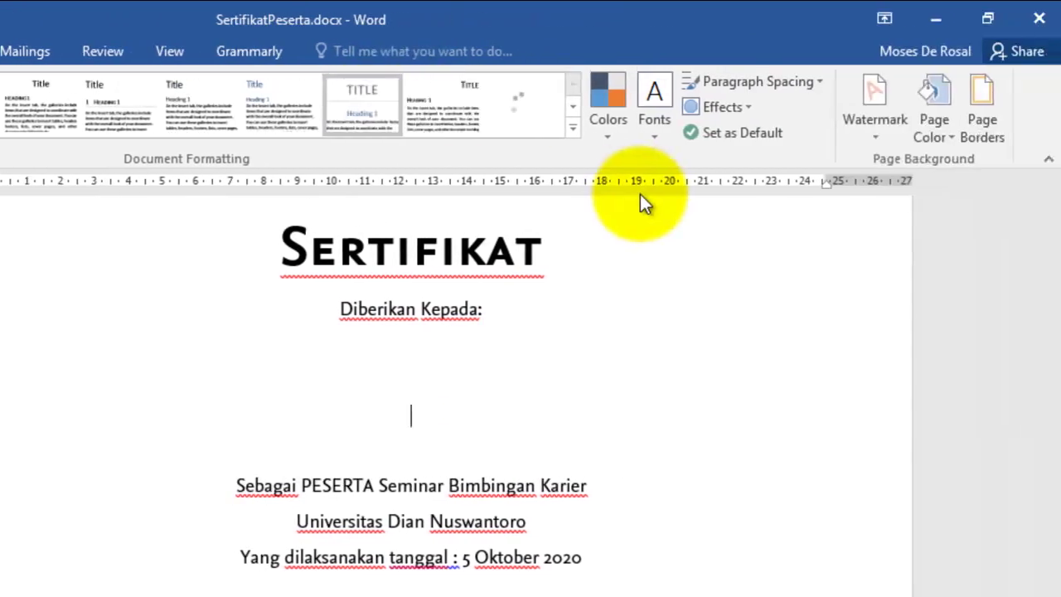
{"action": "left_click", "coordinate": [999, 112]}
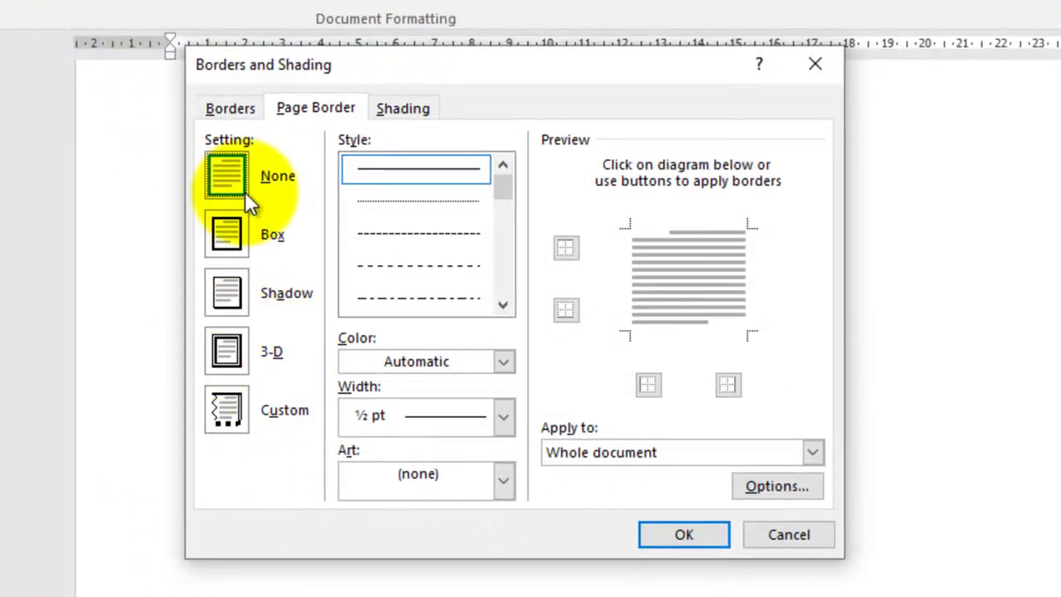
{"action": "left_click", "coordinate": [225, 239]}
{"action": "left_click", "coordinate": [457, 370]}
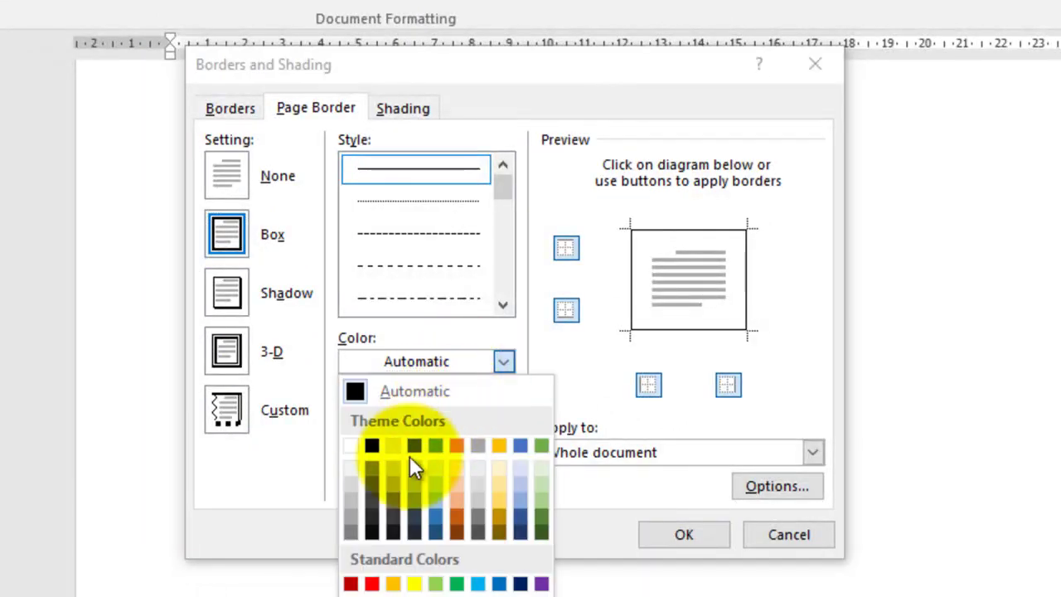
{"action": "left_click", "coordinate": [523, 341]}
{"action": "left_click", "coordinate": [508, 417]}
{"action": "left_click", "coordinate": [508, 417]}
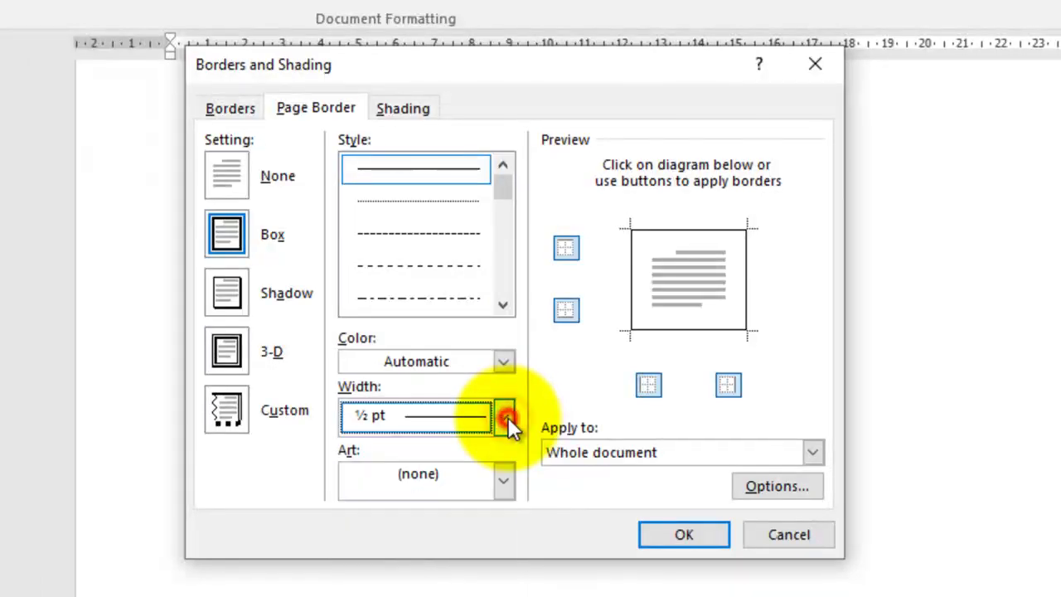
{"action": "left_click", "coordinate": [503, 479]}
{"action": "scroll", "coordinate": [427, 572], "scroll_direction": "down", "scroll_amount": 3}
{"action": "scroll", "coordinate": [427, 572], "scroll_direction": "down", "scroll_amount": 3}
{"action": "scroll", "coordinate": [427, 572], "scroll_direction": "down", "scroll_amount": 3}
{"action": "scroll", "coordinate": [475, 547], "scroll_direction": "down", "scroll_amount": 2}
{"action": "scroll", "coordinate": [475, 548], "scroll_direction": "down", "scroll_amount": 2}
{"action": "scroll", "coordinate": [475, 547], "scroll_direction": "down", "scroll_amount": 2}
{"action": "scroll", "coordinate": [475, 547], "scroll_direction": "down", "scroll_amount": 2}
{"action": "scroll", "coordinate": [475, 547], "scroll_direction": "up", "scroll_amount": 2}
{"action": "scroll", "coordinate": [475, 548], "scroll_direction": "up", "scroll_amount": 2}
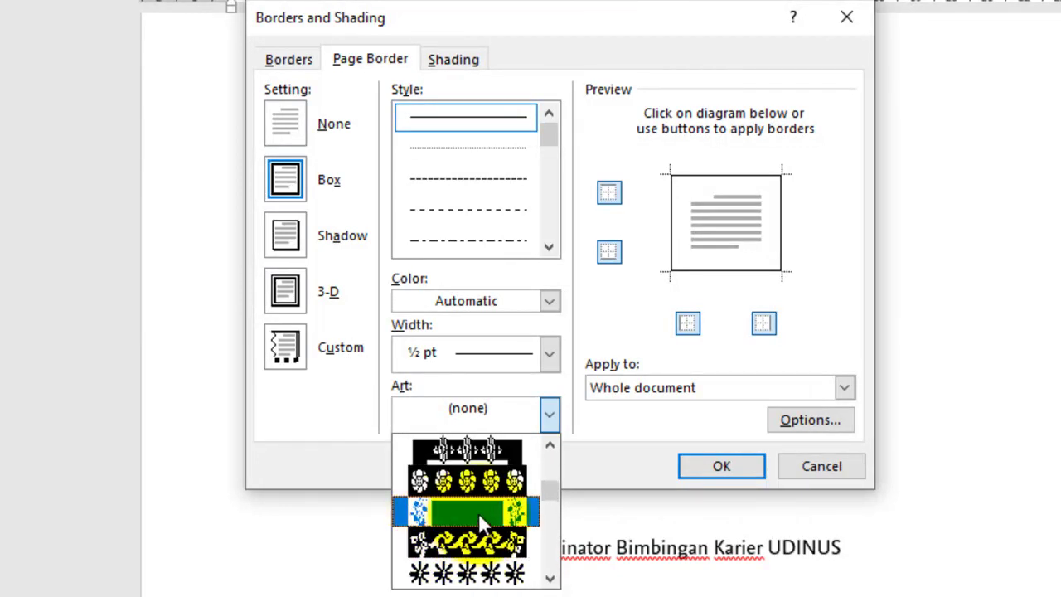
{"action": "scroll", "coordinate": [493, 476], "scroll_direction": "up", "scroll_amount": 1}
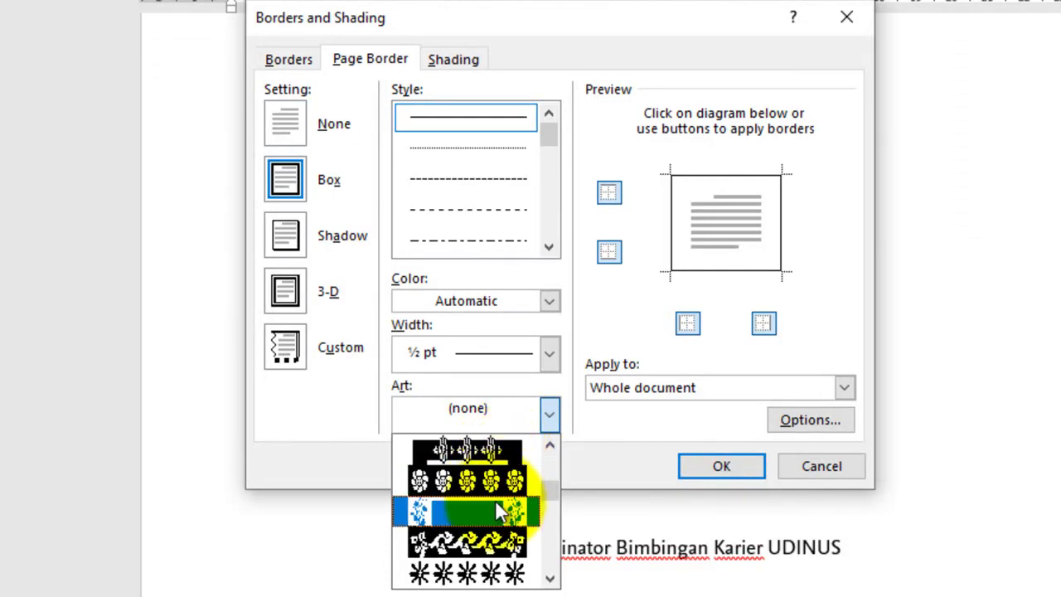
{"action": "scroll", "coordinate": [485, 483], "scroll_direction": "up", "scroll_amount": 3}
{"action": "left_click", "coordinate": [478, 488]}
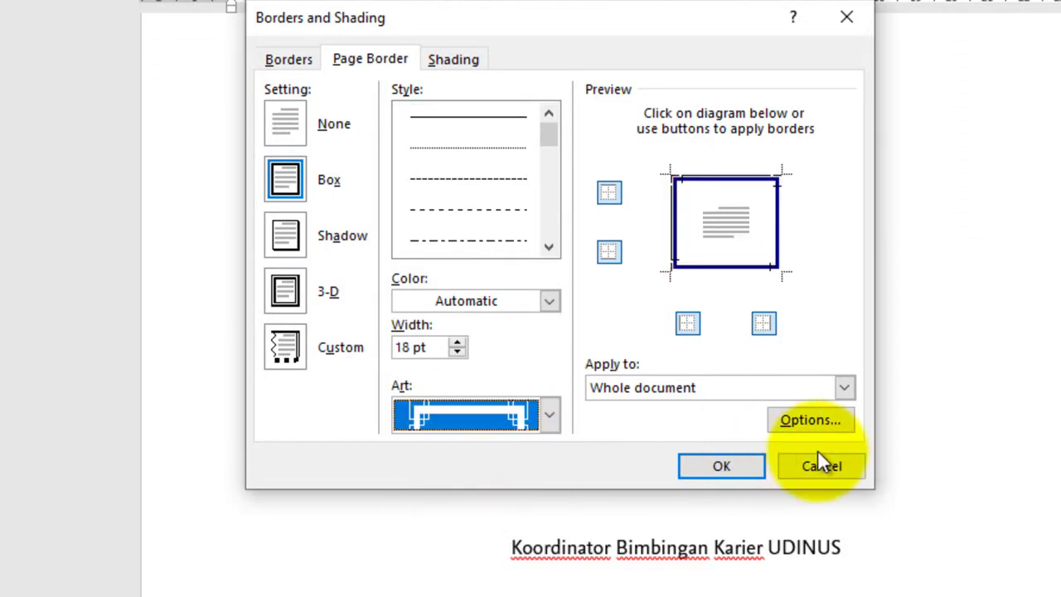
{"action": "left_click", "coordinate": [715, 460]}
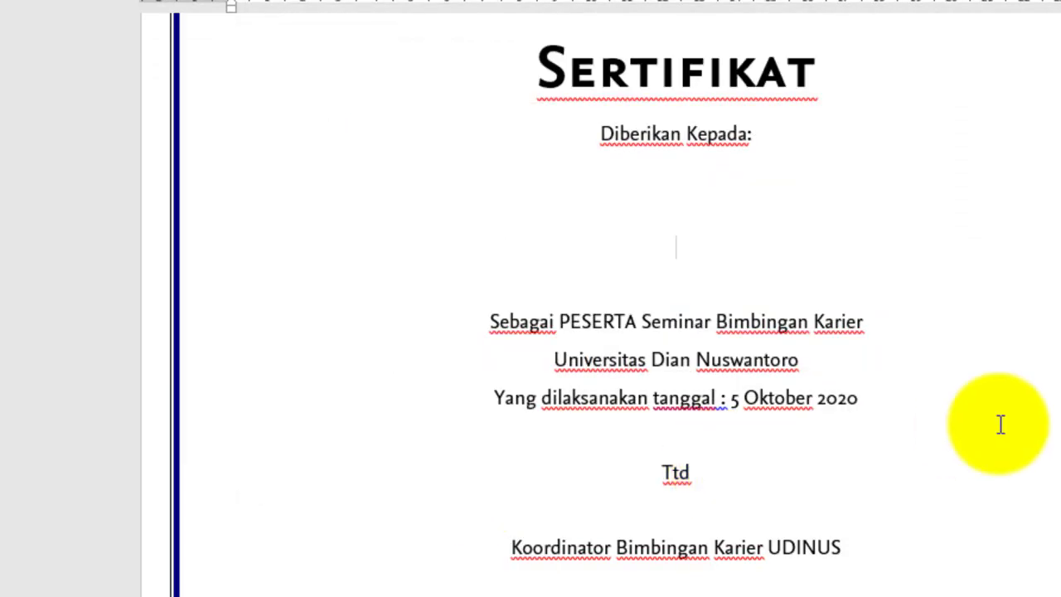
- Save the certificate document and return to the Home ribbon
{"action": "scroll", "coordinate": [1001, 425], "scroll_direction": "up", "scroll_amount": 2}
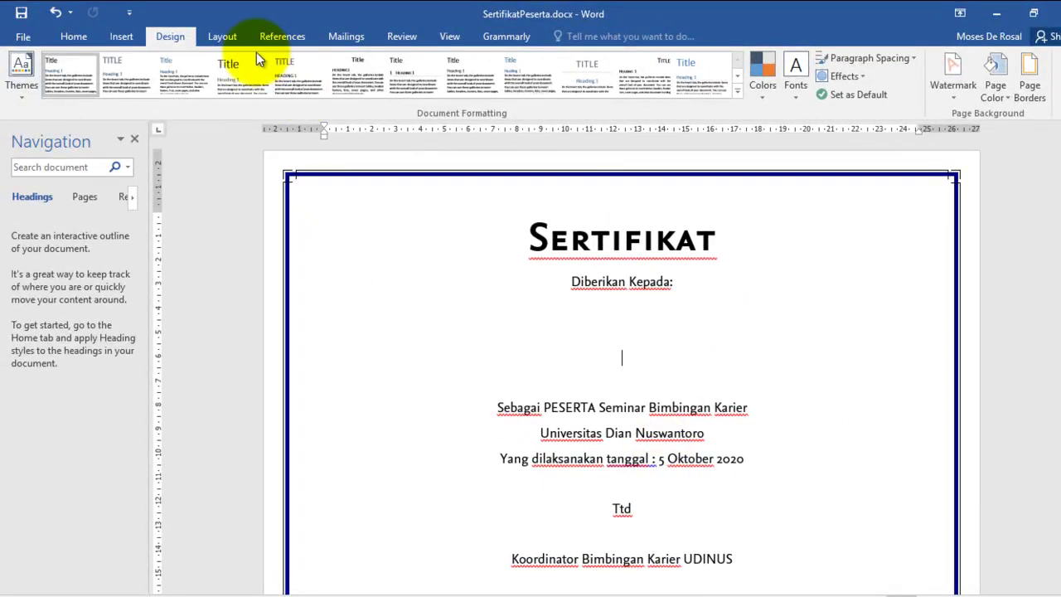
{"action": "left_click", "coordinate": [22, 12]}
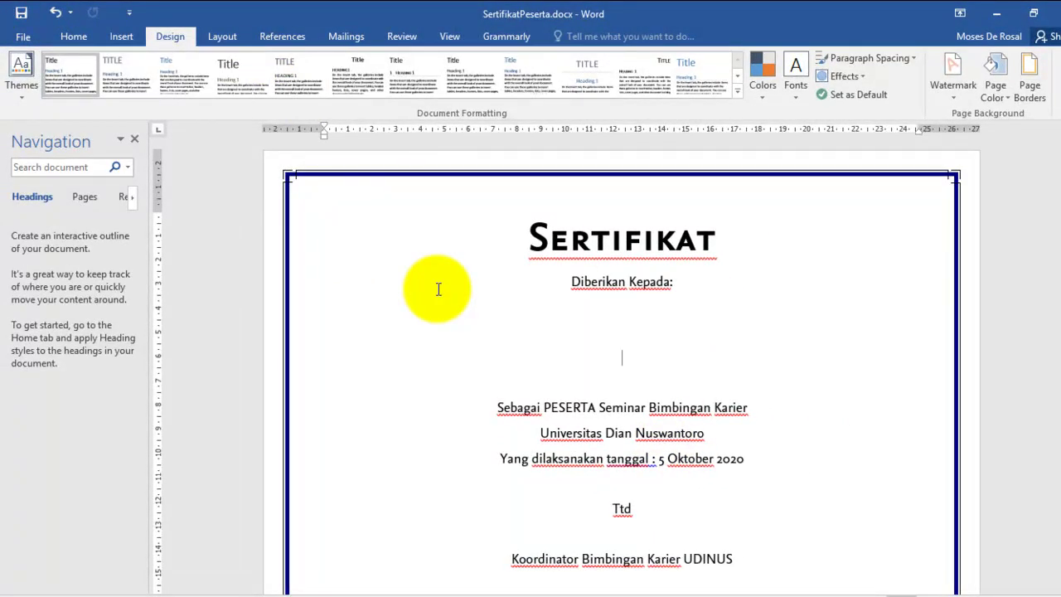
{"action": "left_click", "coordinate": [74, 37]}
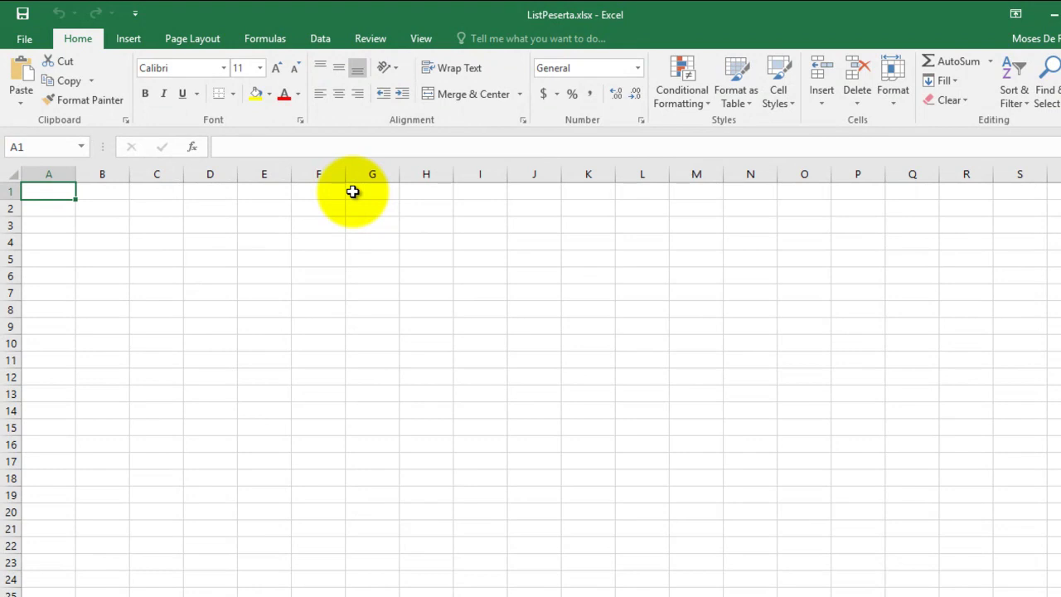
- Enter headers Nama and Nim, then names Dilan, Milea, Budi and Siti in column A
{"action": "type", "text": "Nama"}
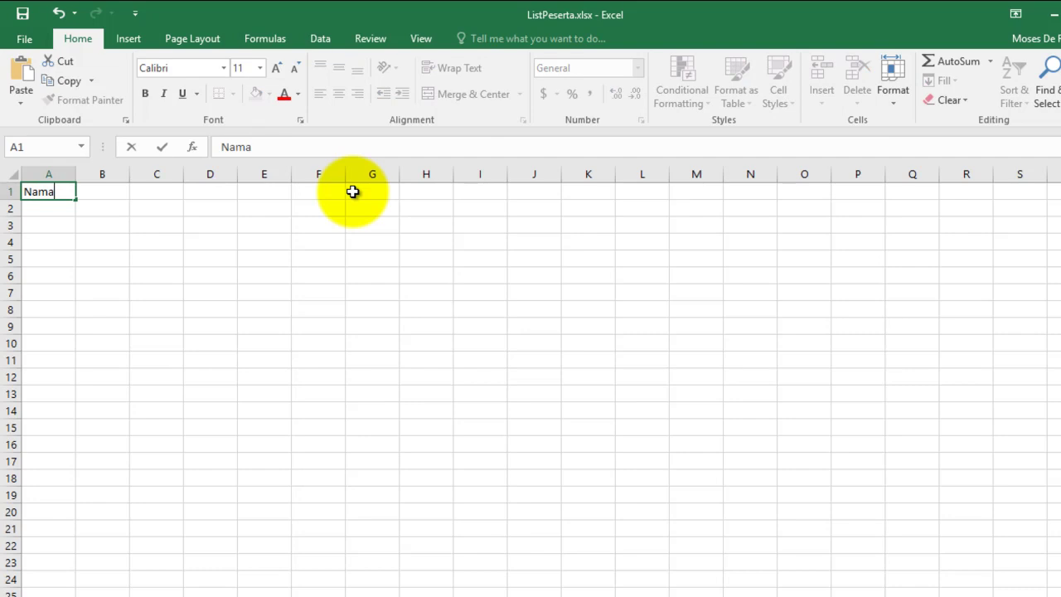
{"action": "key", "text": "Tab"}
{"action": "type", "text": "Nim"}
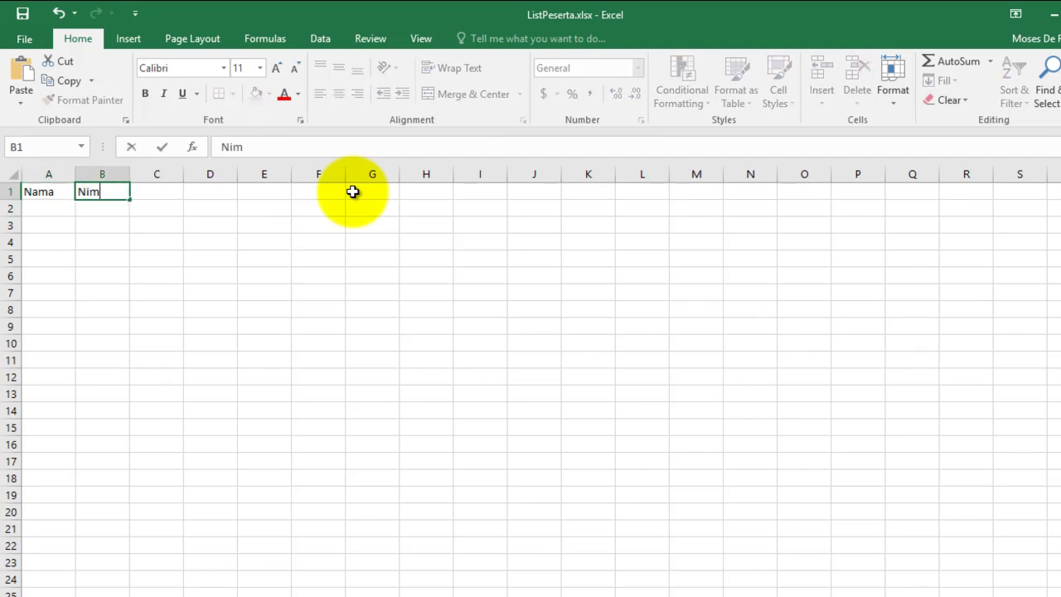
{"action": "key", "text": "Return"}
{"action": "type", "text": "Dilan"}
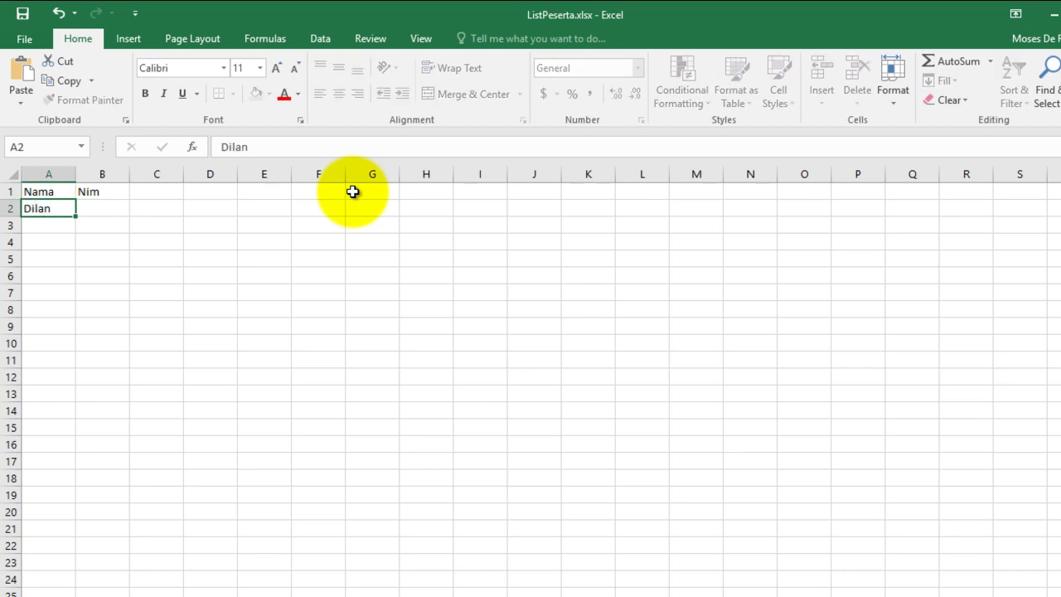
{"action": "key", "text": "Return"}
{"action": "type", "text": "Milea"}
{"action": "key", "text": "Return"}
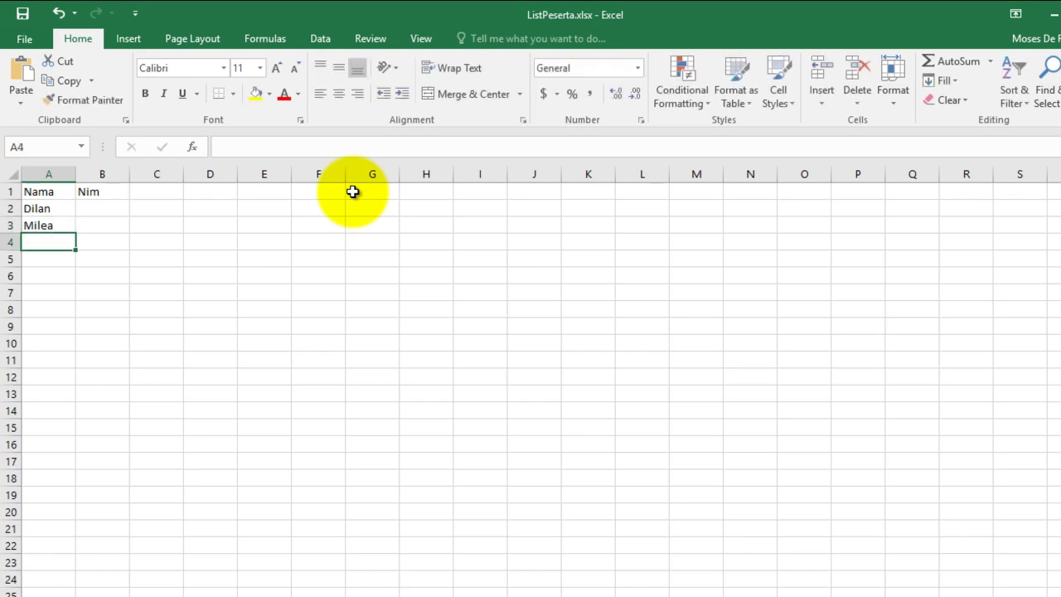
{"action": "type", "text": "B"}
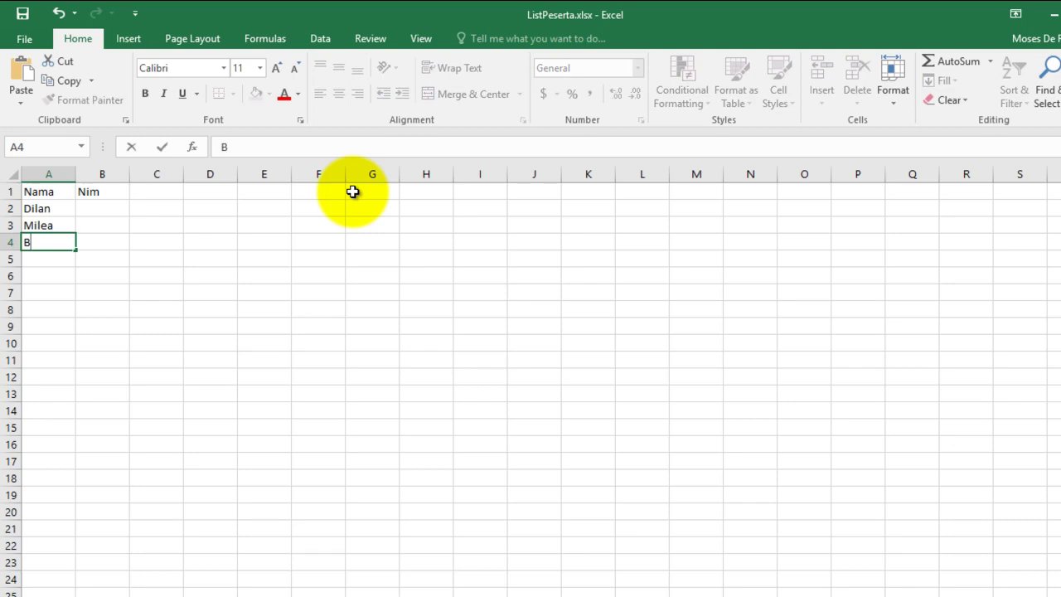
{"action": "key", "text": "Return"}
{"action": "type", "text": "Siti"}
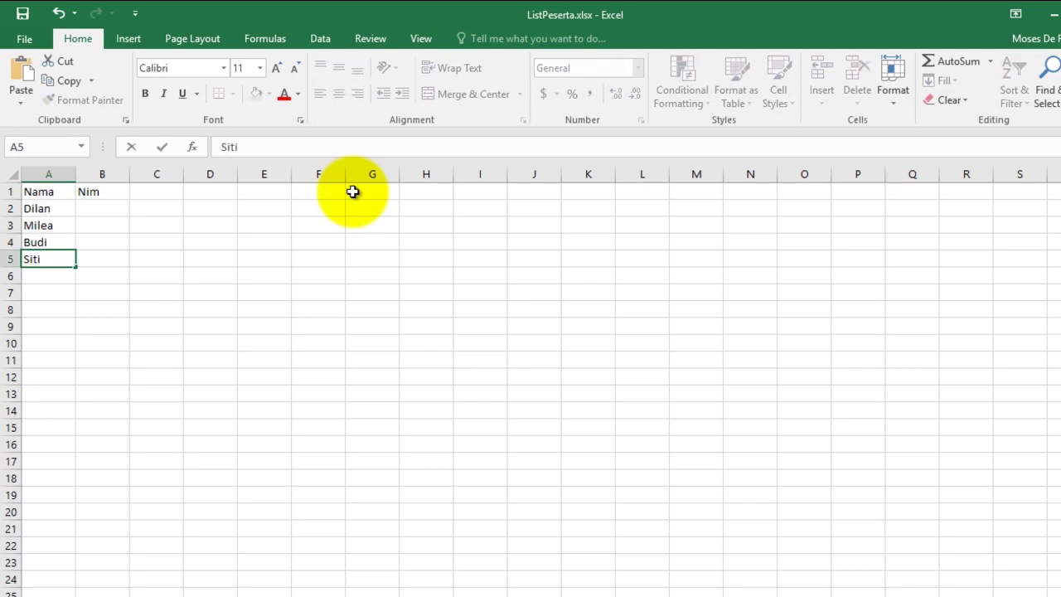
{"action": "key", "text": "Tab"}
- Enter NIMs A11.2020.122222 and A11.2020.122223, autofit column B, and fill down to A11.2020.122225
{"action": "key", "text": "Up"}
{"action": "key", "text": "Up"}
{"action": "key", "text": "Up"}
{"action": "key", "text": "Up"}
{"action": "key", "text": "Down"}
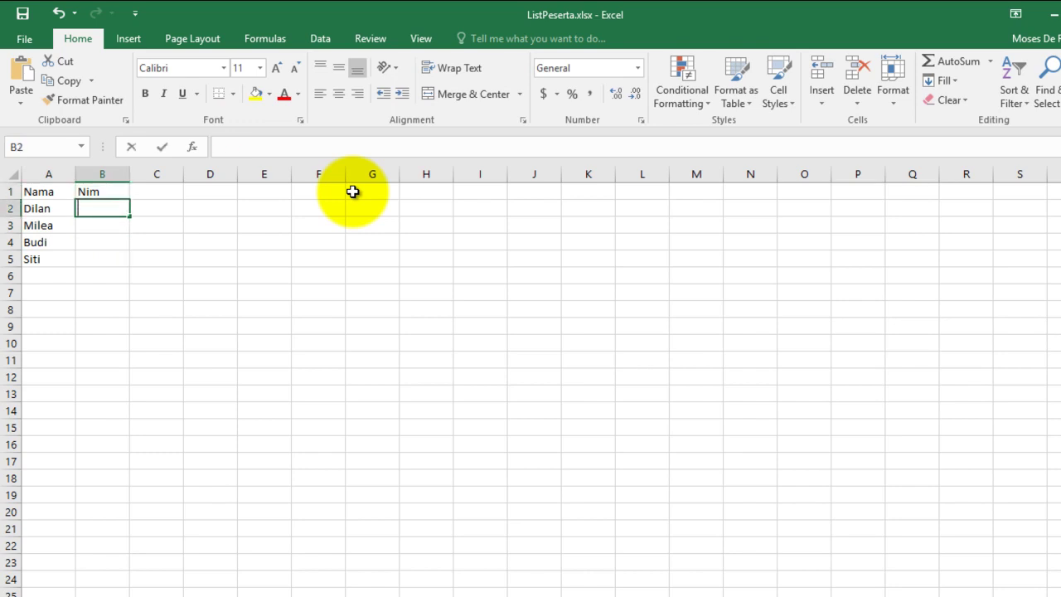
{"action": "type", "text": "A"}
{"action": "type", "text": "11/"}
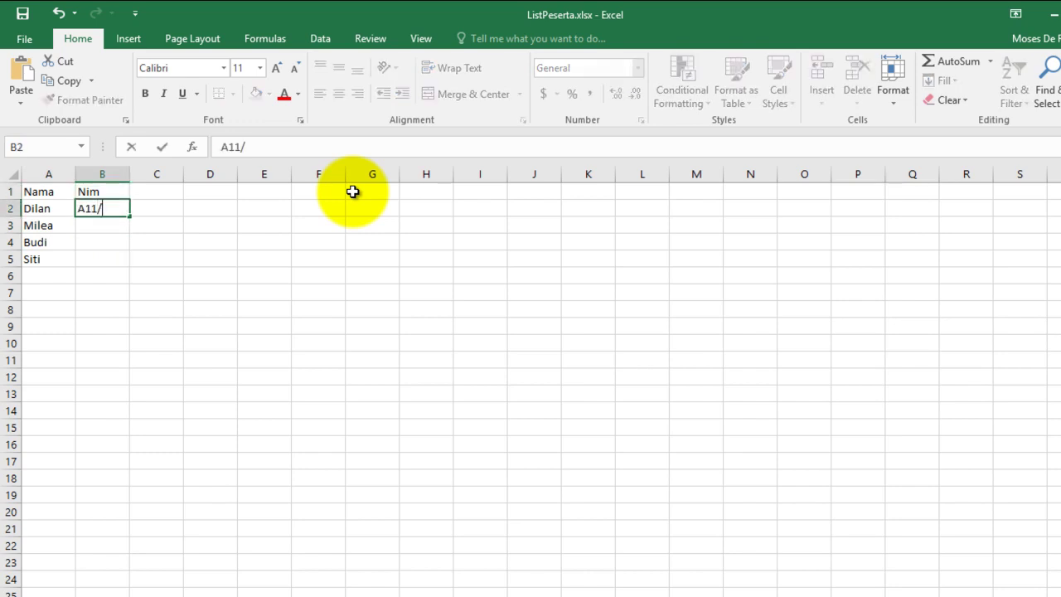
{"action": "key", "text": "BackSpace"}
{"action": "type", "text": ".2020.122222"}
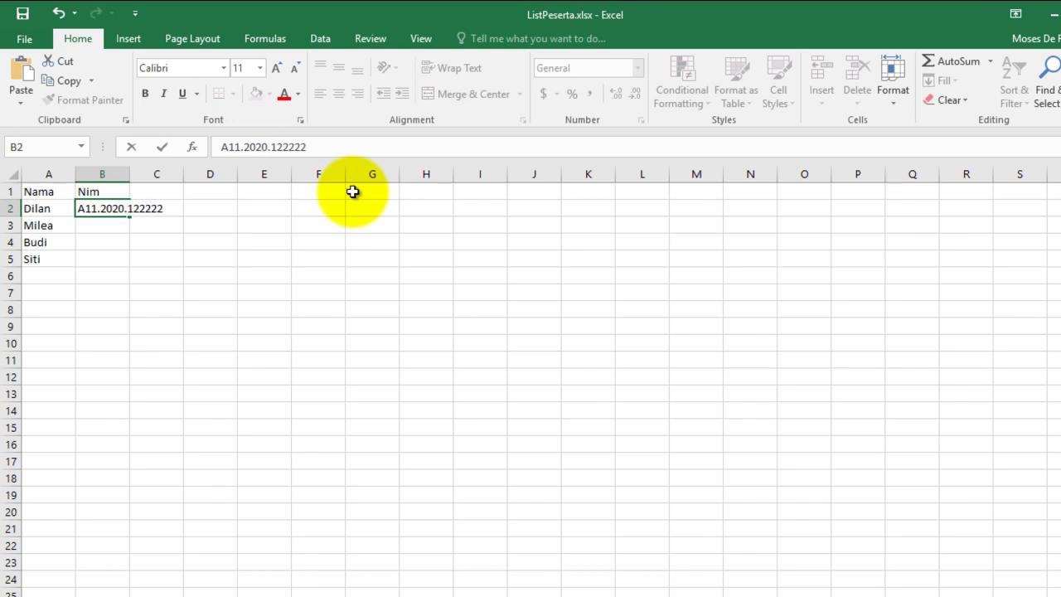
{"action": "key", "text": "Return"}
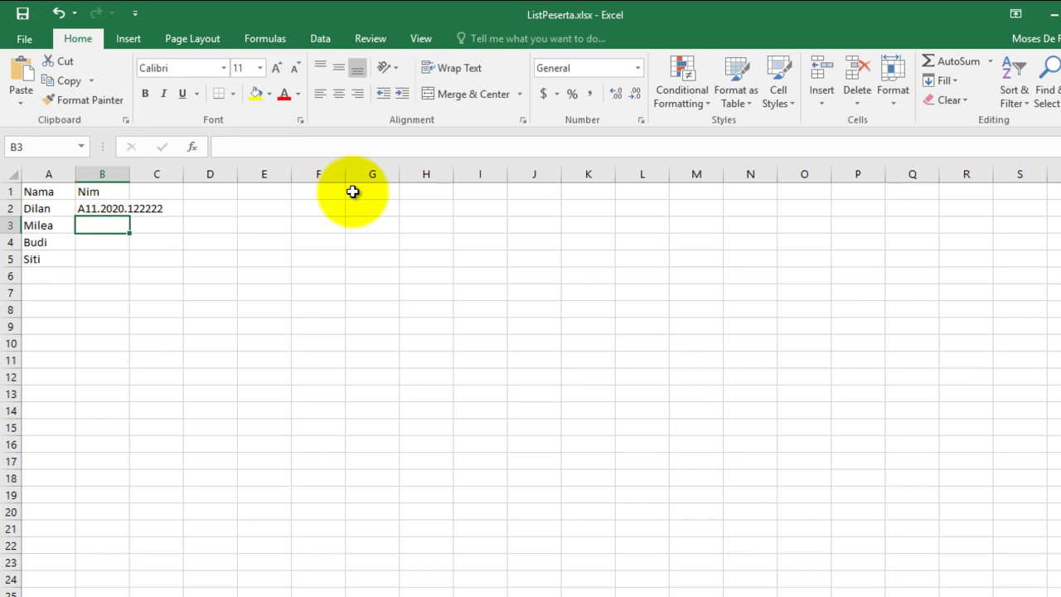
{"action": "type", "text": "A11"}
{"action": "key", "text": "Tab"}
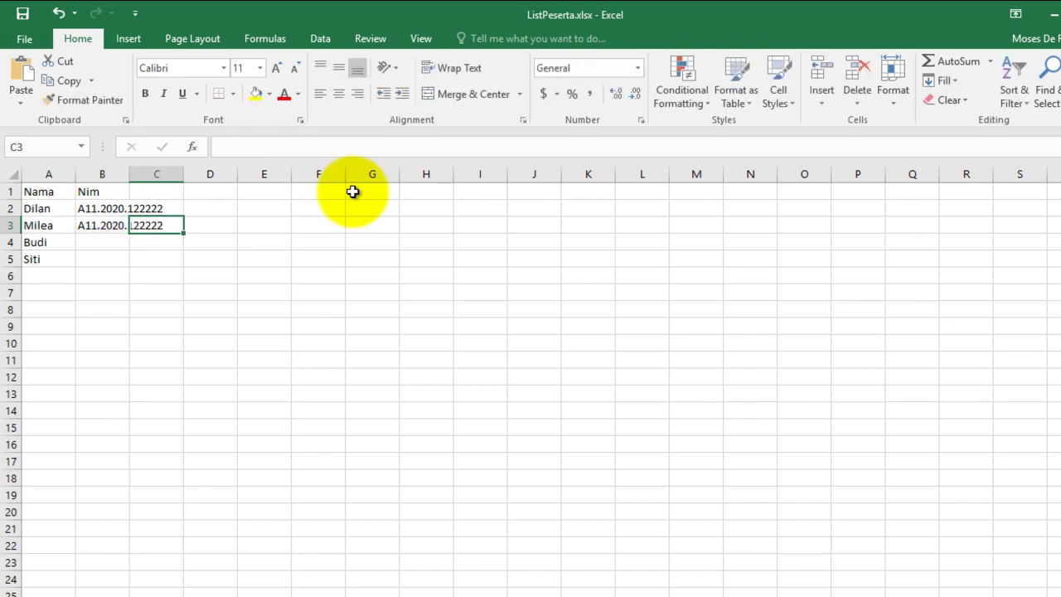
{"action": "left_click", "coordinate": [108, 230]}
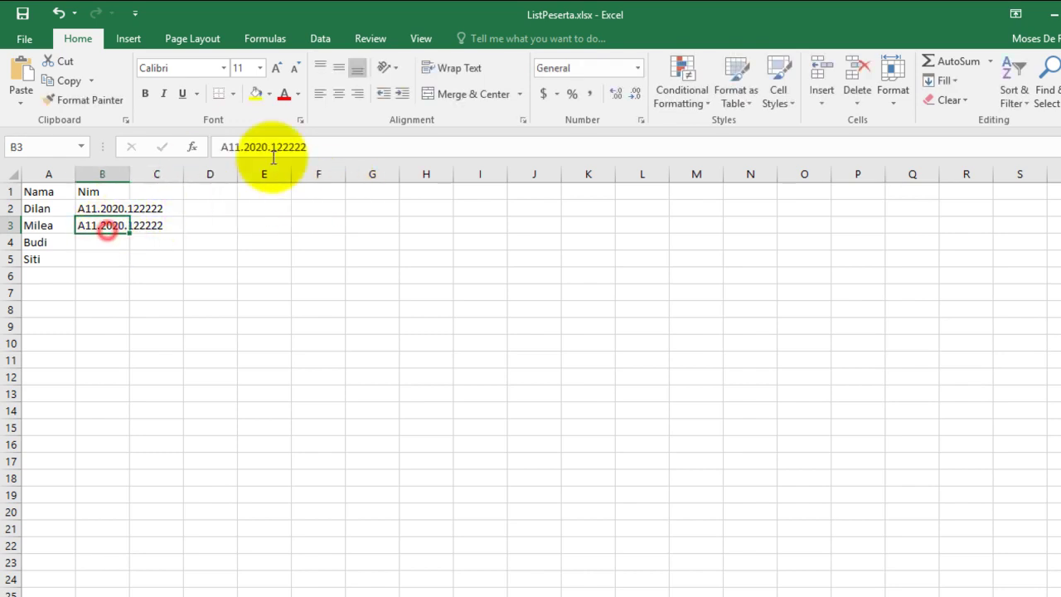
{"action": "left_click", "coordinate": [333, 146]}
{"action": "key", "text": "BackSpace"}
{"action": "type", "text": "3"}
{"action": "key", "text": "Return"}
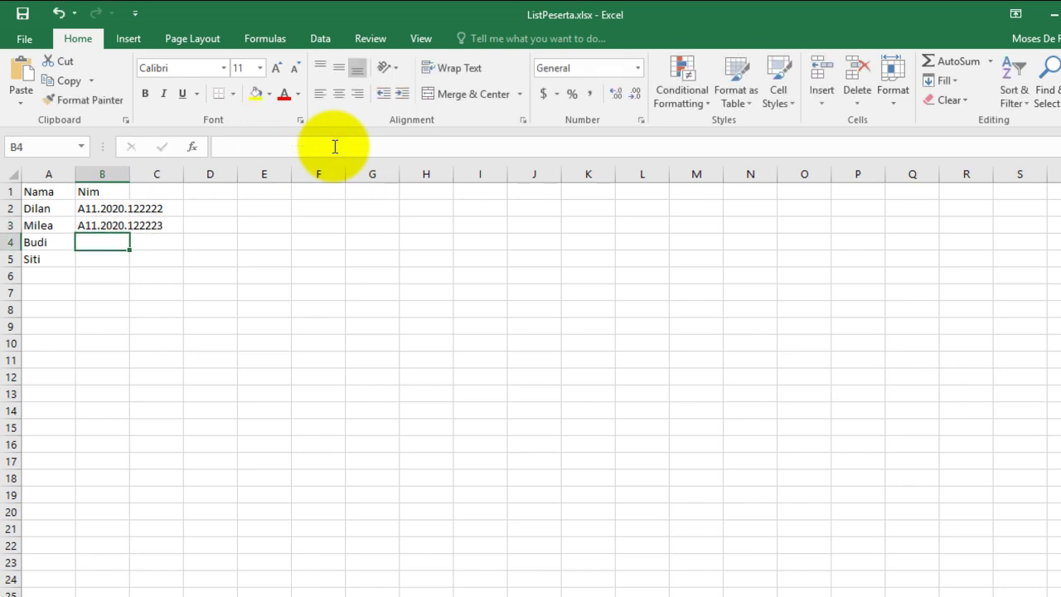
{"action": "double_click", "coordinate": [128, 173]}
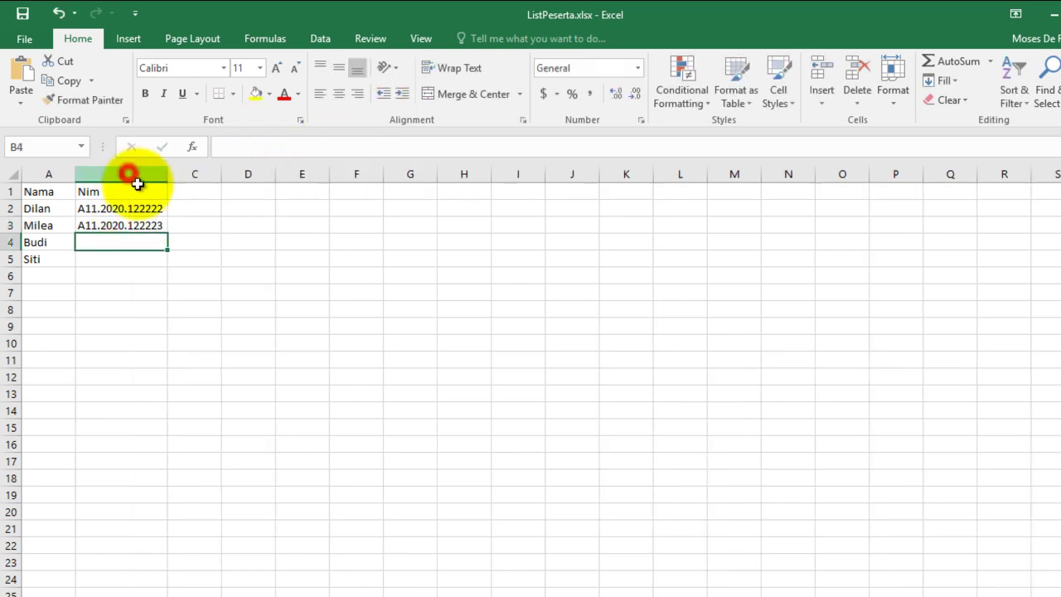
{"action": "left_click_drag", "start_coordinate": [145, 209], "coordinate": [160, 267]}
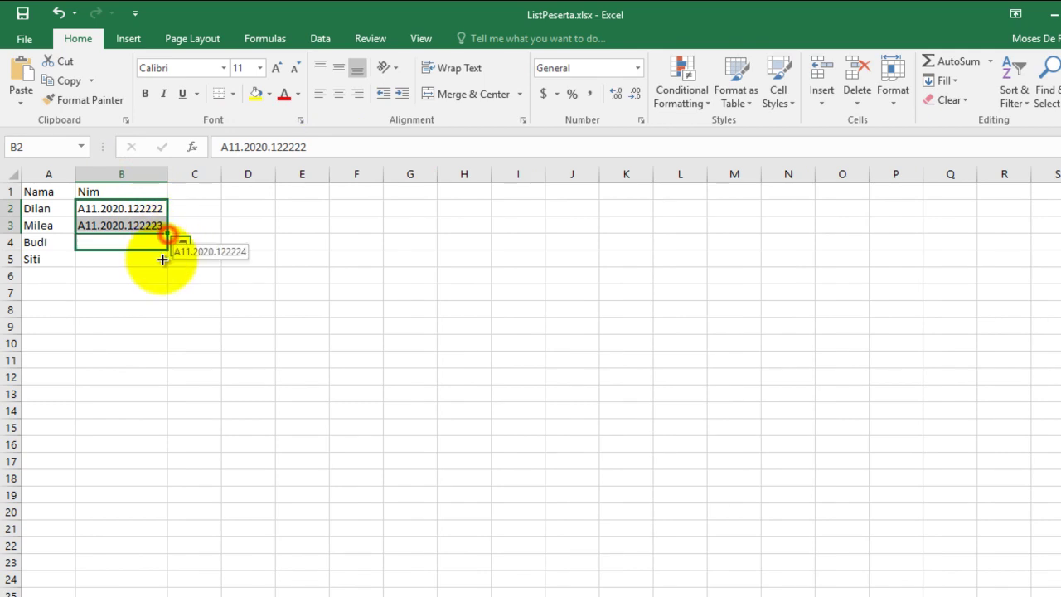
{"action": "left_click", "coordinate": [311, 270]}
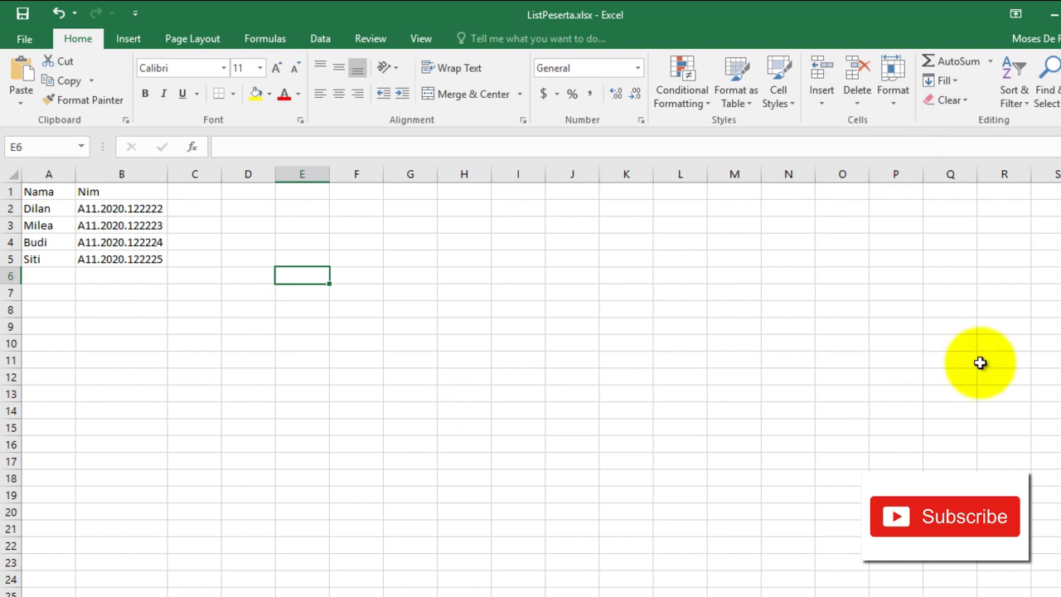
- Back in the certificate, start a Letters mail merge and open the Select Recipients options
{"action": "left_click", "coordinate": [1053, 14]}
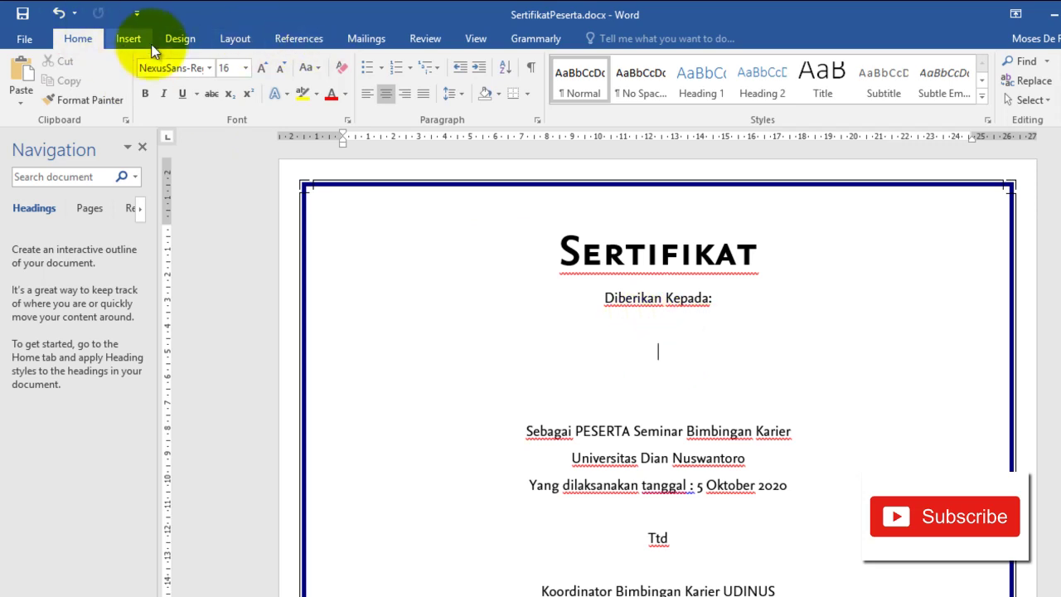
{"action": "left_click", "coordinate": [366, 42]}
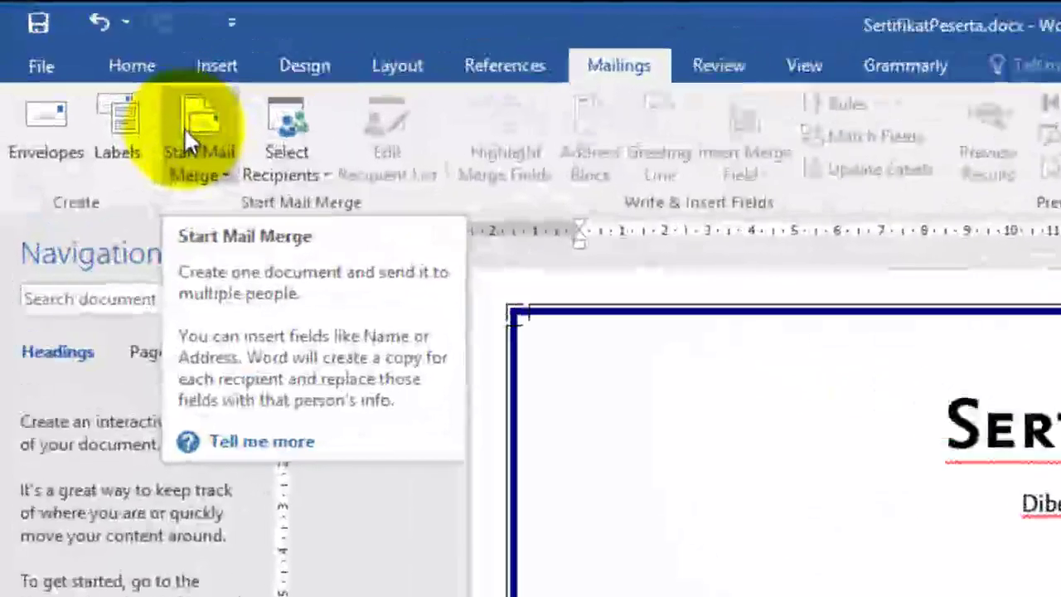
{"action": "left_click", "coordinate": [109, 78]}
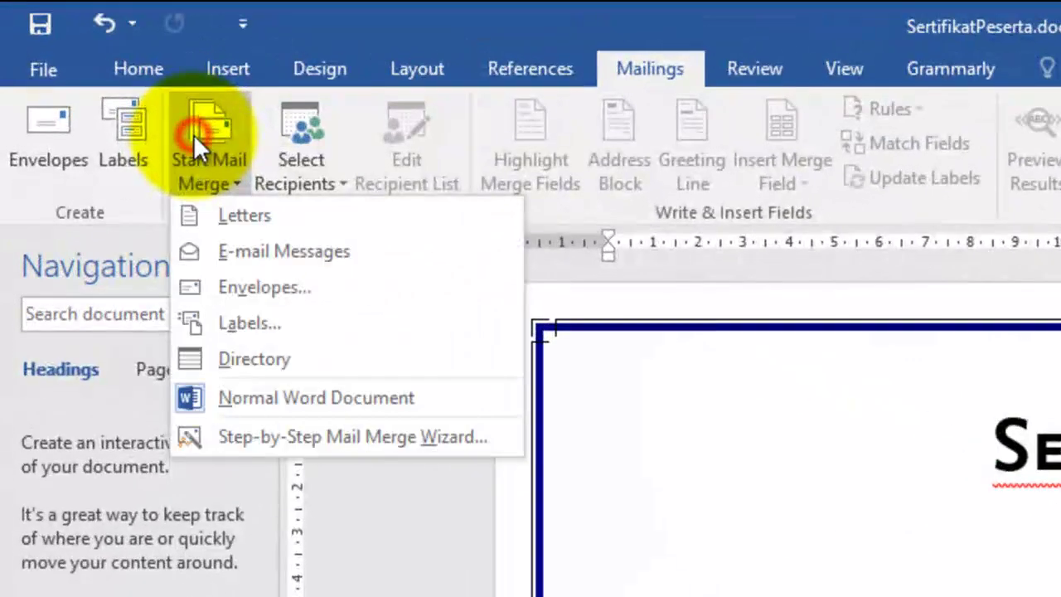
{"action": "left_click", "coordinate": [229, 215]}
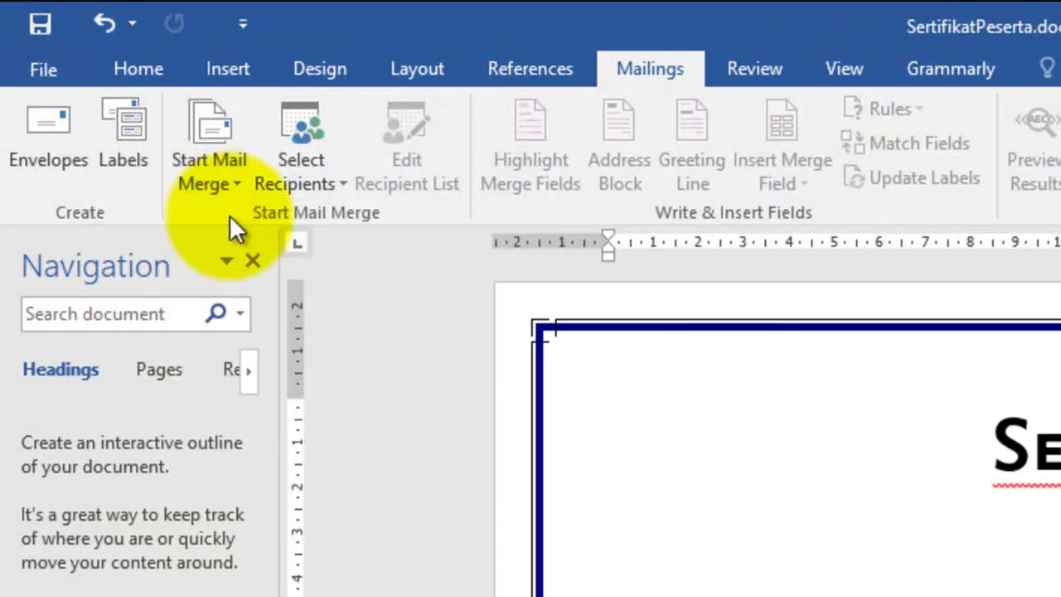
{"action": "left_click", "coordinate": [302, 138]}
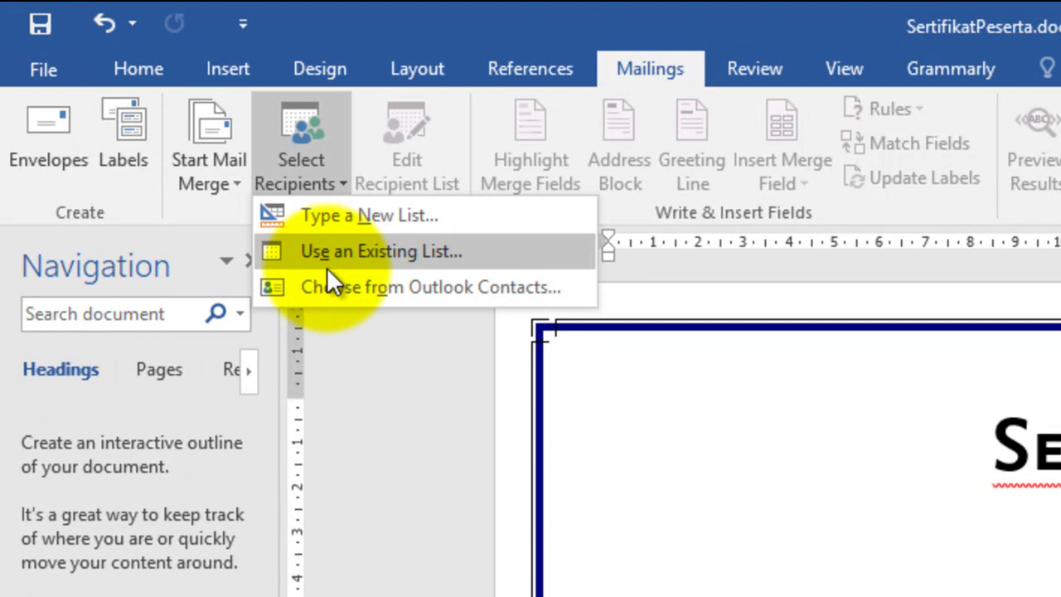
- Use ListPeserta.xlsx from E:\DATA FIK-TI\DASKOM as the existing recipient list, taking Sheet1$
{"action": "left_click", "coordinate": [380, 264]}
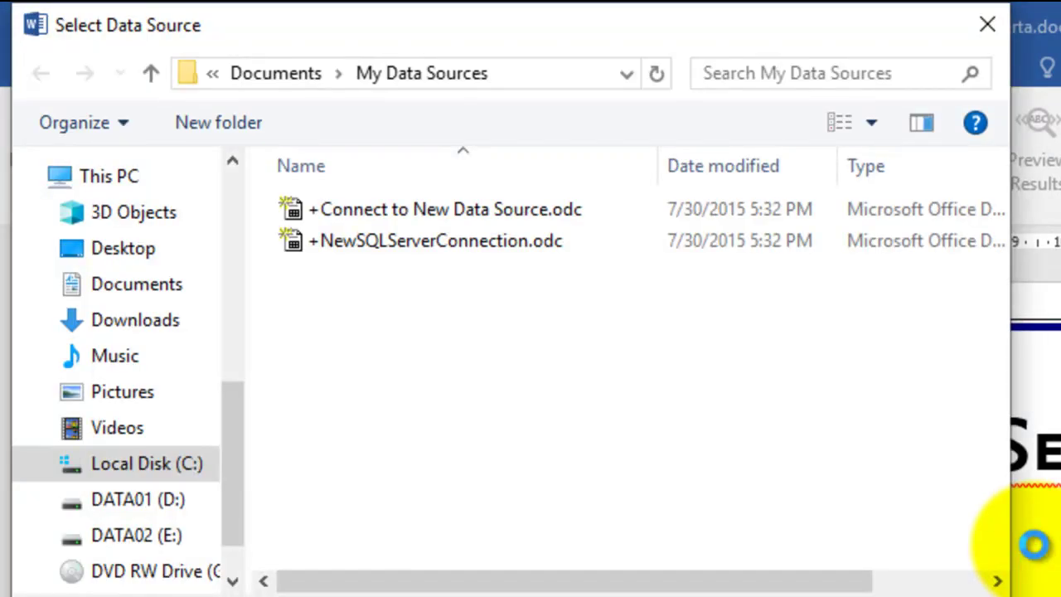
{"action": "left_click", "coordinate": [706, 520]}
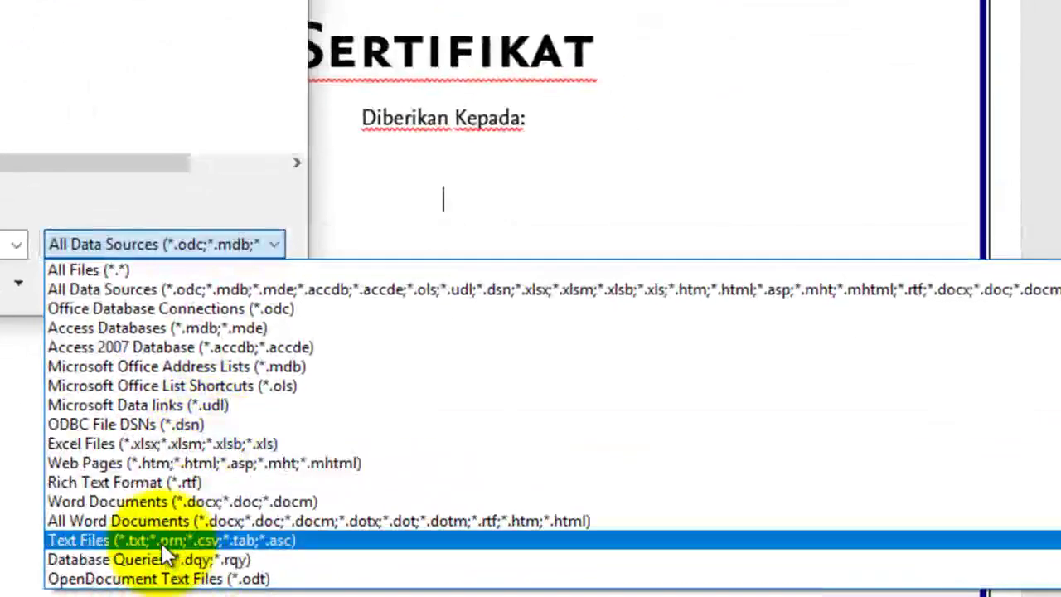
{"action": "left_click", "coordinate": [155, 448]}
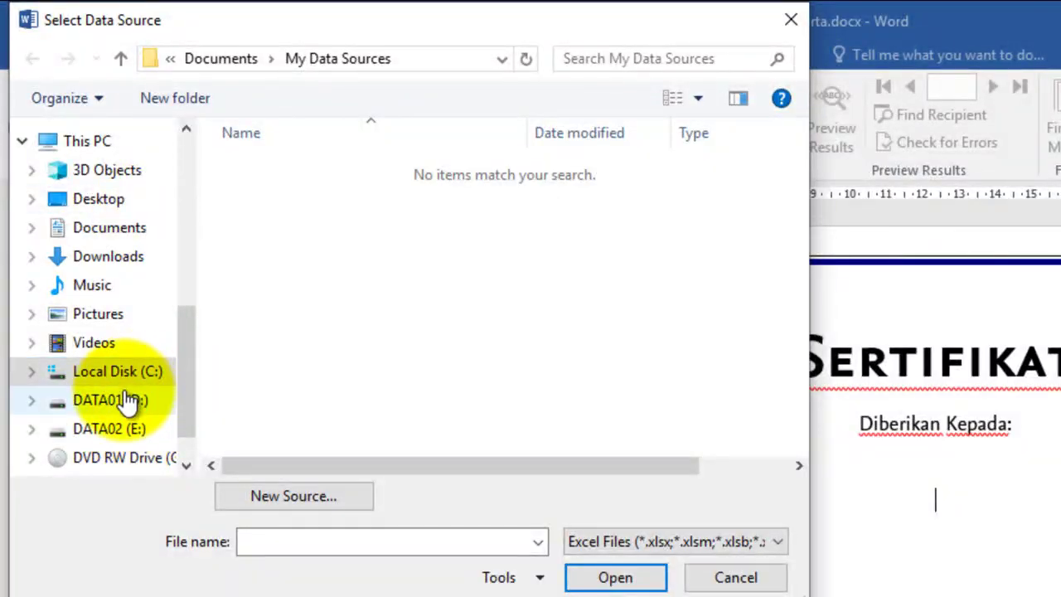
{"action": "left_click", "coordinate": [110, 429]}
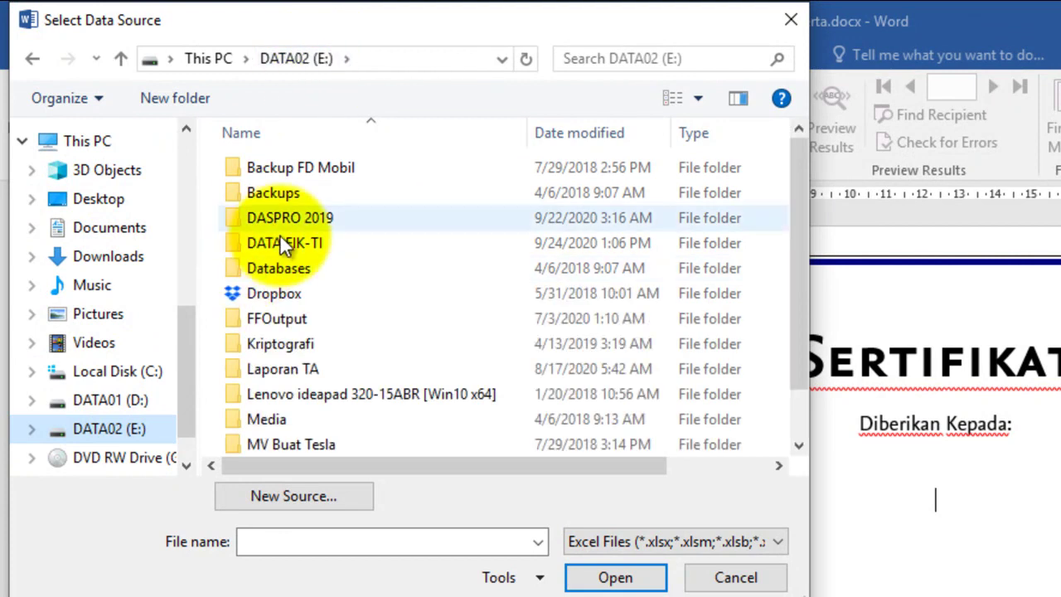
{"action": "double_click", "coordinate": [282, 244]}
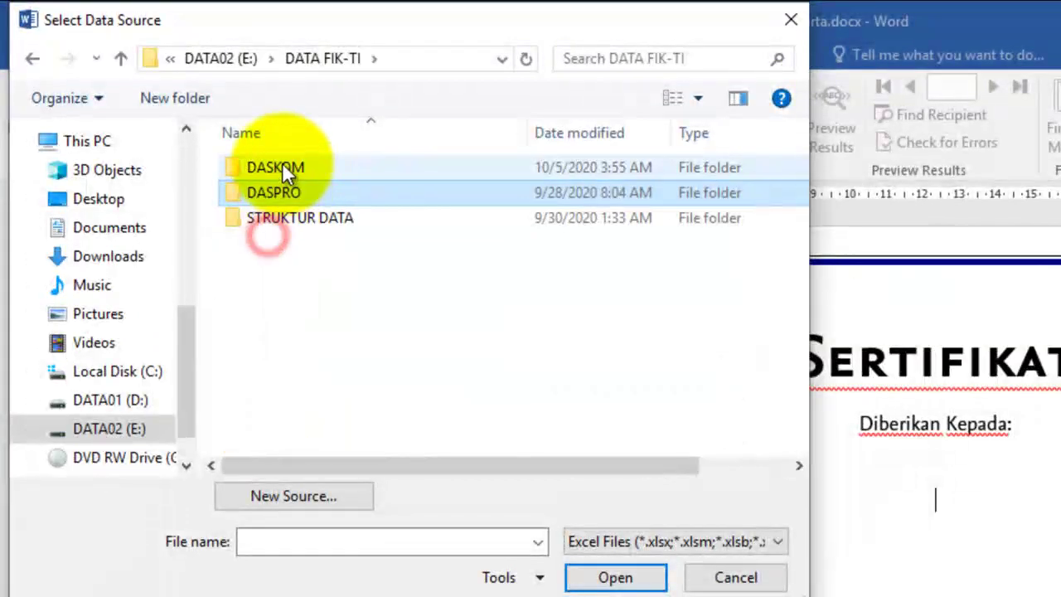
{"action": "double_click", "coordinate": [282, 164]}
{"action": "double_click", "coordinate": [282, 168]}
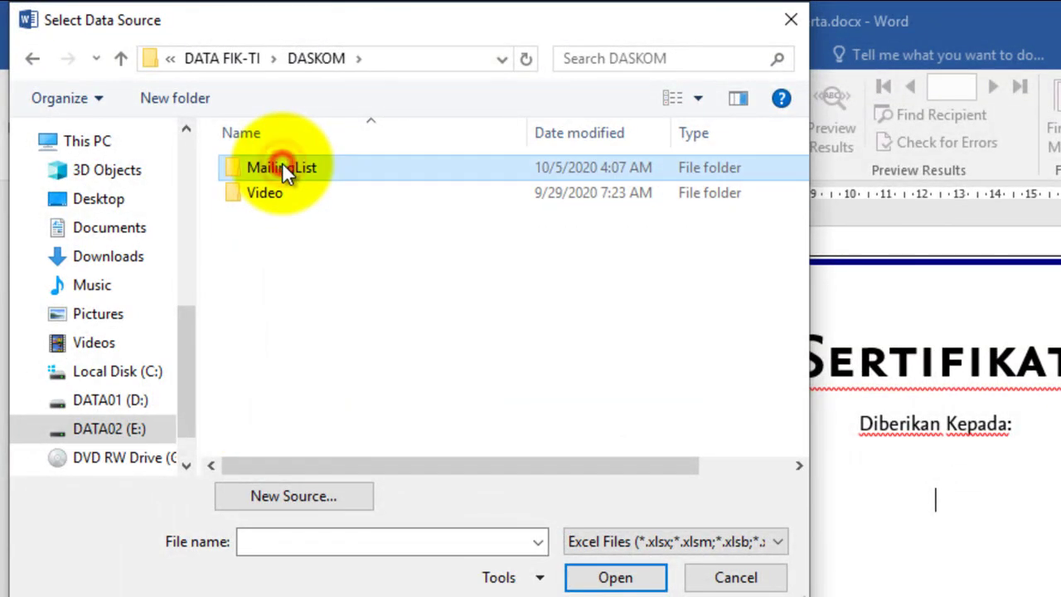
{"action": "left_click", "coordinate": [282, 167]}
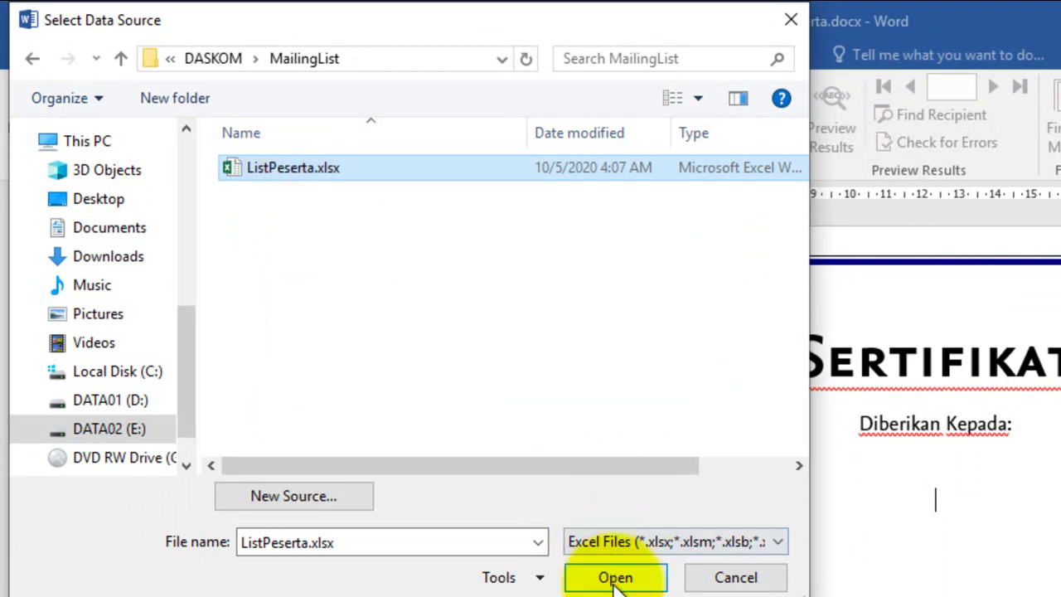
{"action": "left_click", "coordinate": [615, 578]}
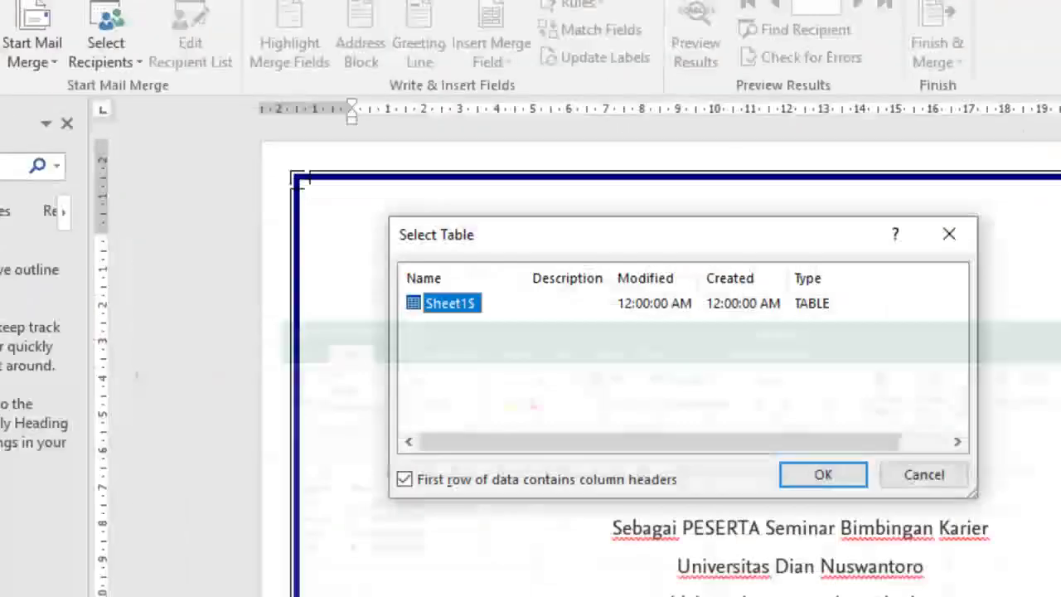
{"action": "left_click", "coordinate": [812, 468]}
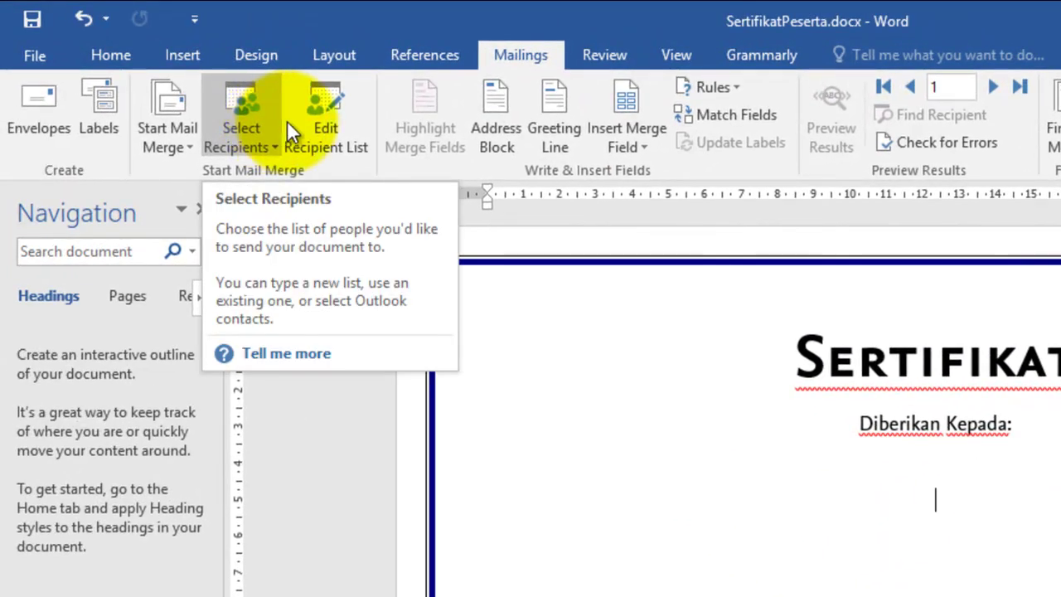
- Insert the Nama merge field under 'Diberikan Kepada:' and the Nim field on the line below
{"action": "left_click", "coordinate": [628, 131]}
{"action": "left_click", "coordinate": [632, 171]}
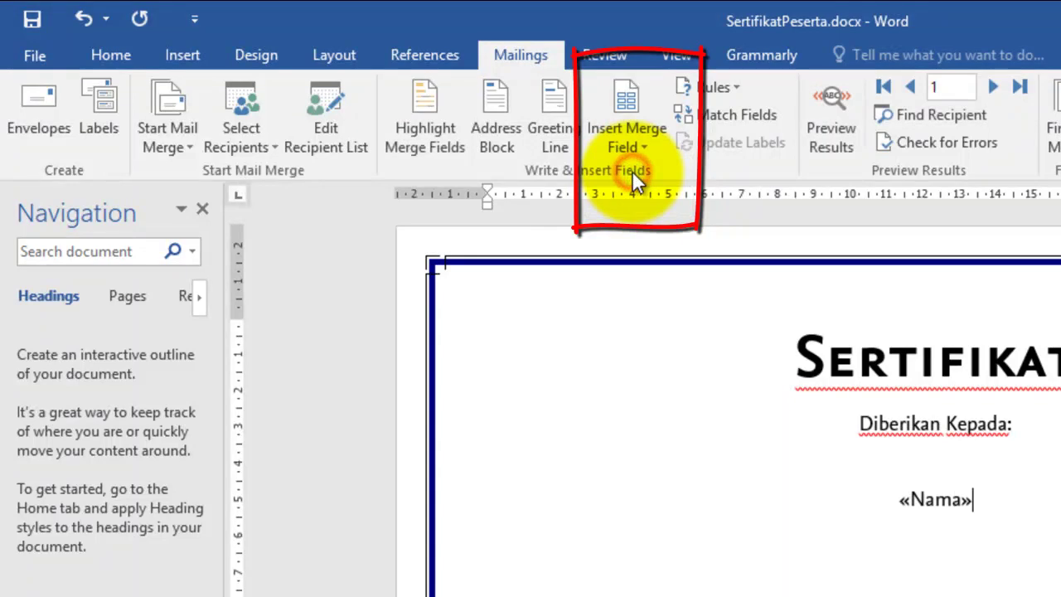
{"action": "left_click", "coordinate": [945, 538]}
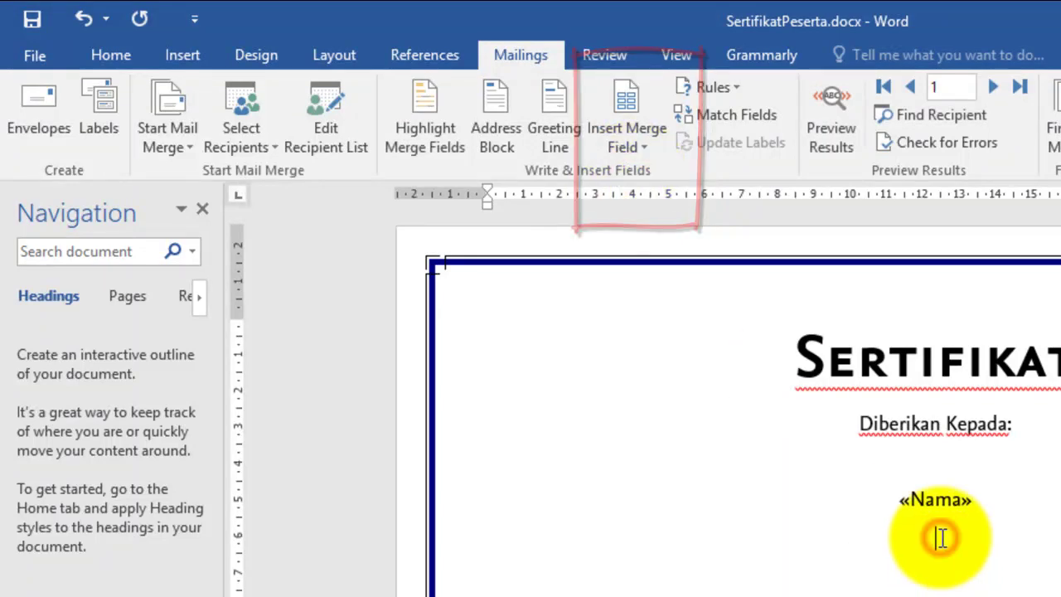
{"action": "left_click", "coordinate": [612, 139]}
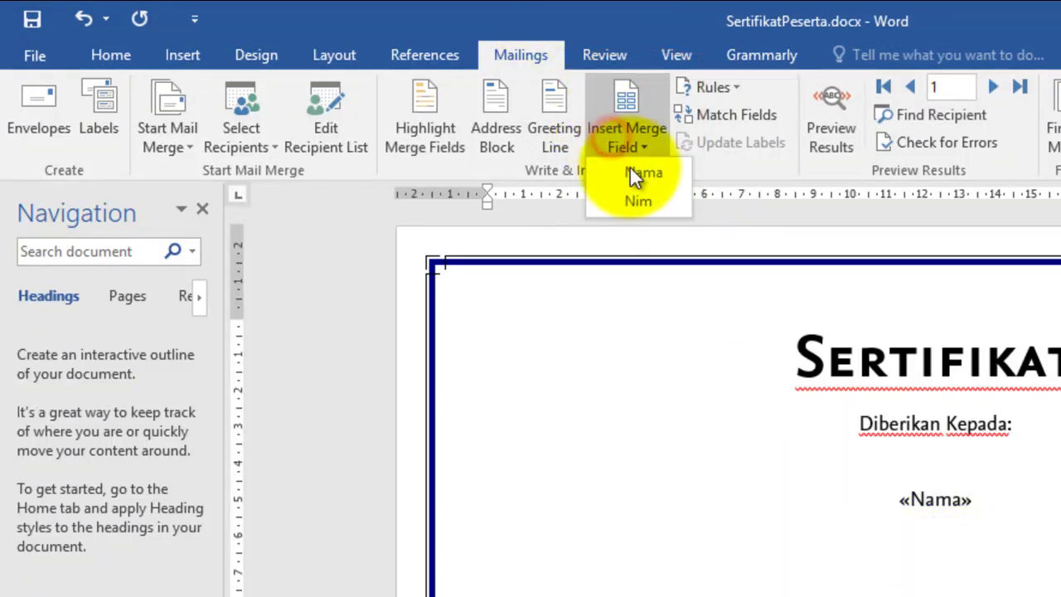
{"action": "left_click", "coordinate": [642, 199]}
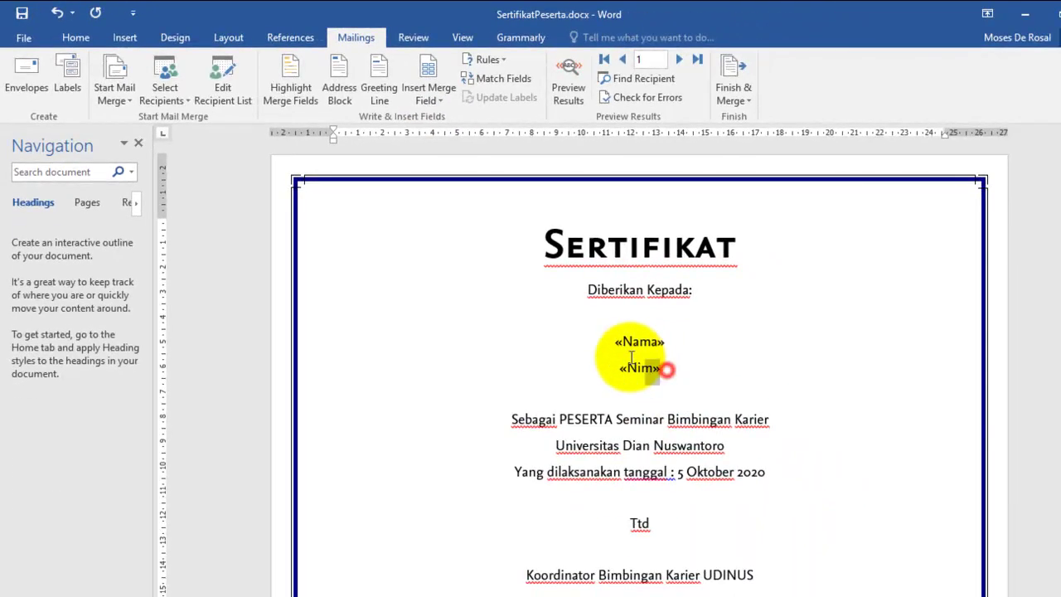
- Grow the «Nama» and «Nim» field lines to font size 22
{"action": "left_click_drag", "start_coordinate": [670, 371], "coordinate": [618, 341]}
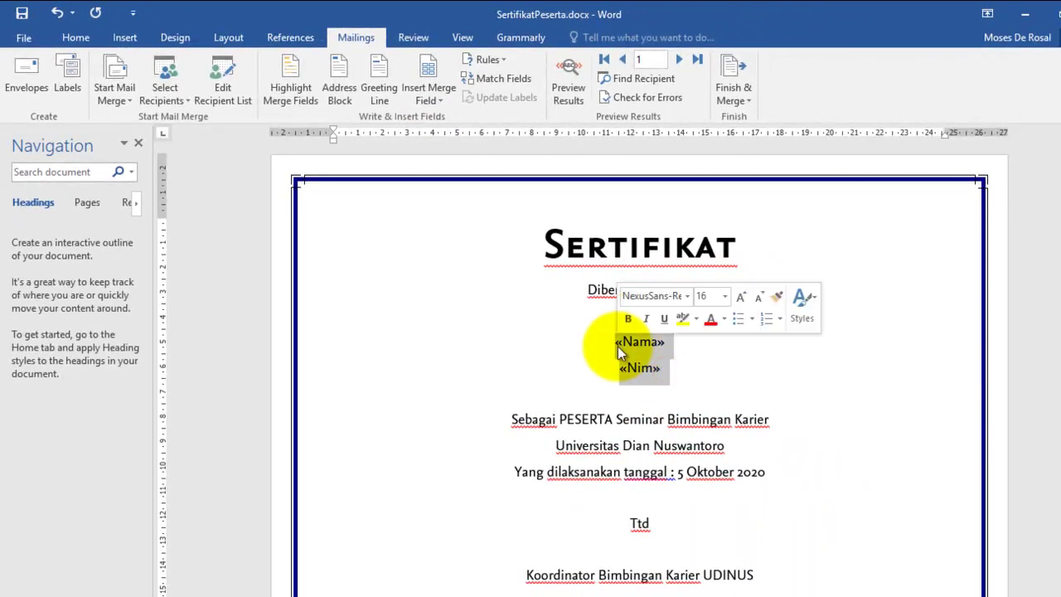
{"action": "left_click", "coordinate": [74, 37]}
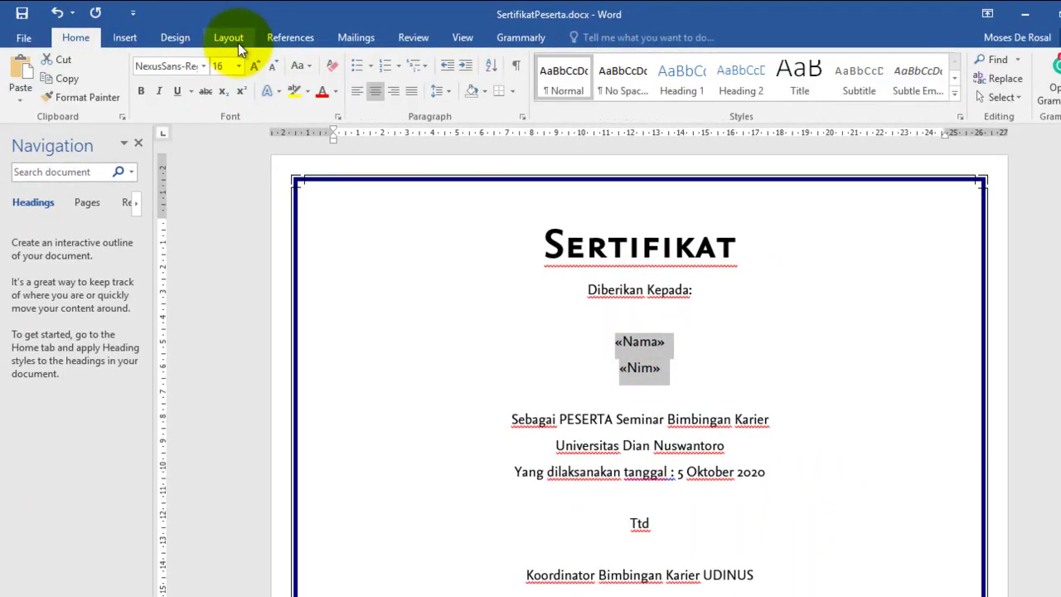
{"action": "left_click", "coordinate": [260, 70]}
{"action": "left_click", "coordinate": [260, 70]}
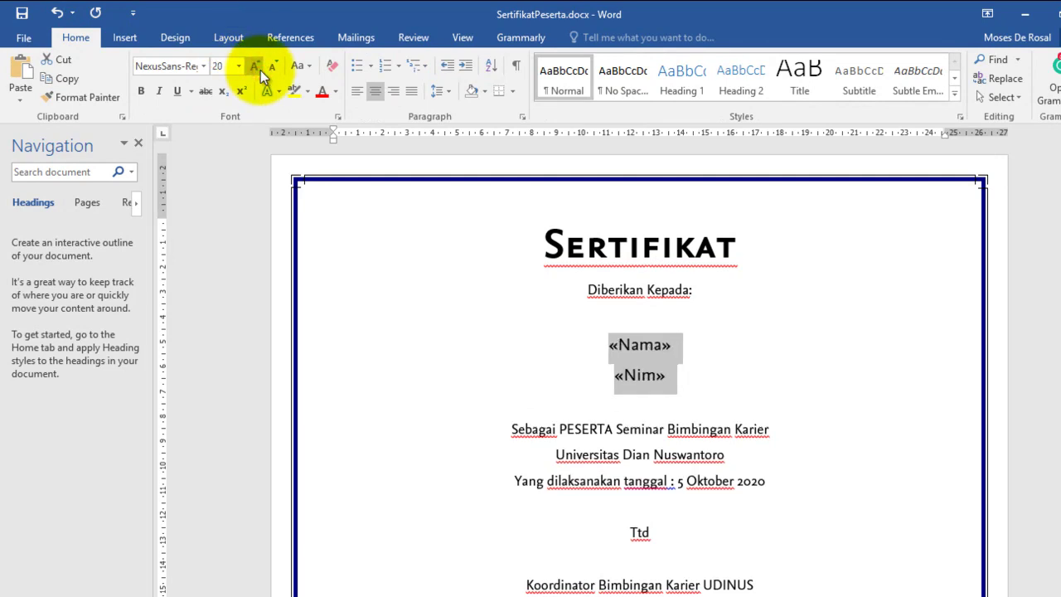
{"action": "left_click", "coordinate": [260, 70]}
{"action": "scroll", "coordinate": [801, 365], "scroll_direction": "down", "scroll_amount": 1}
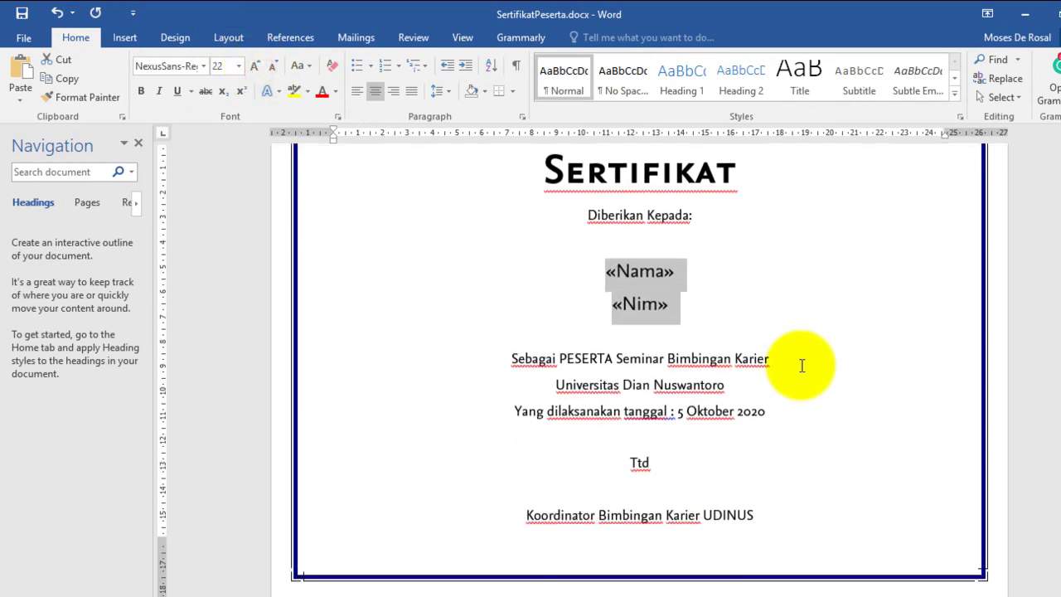
{"action": "scroll", "coordinate": [801, 365], "scroll_direction": "up", "scroll_amount": 1}
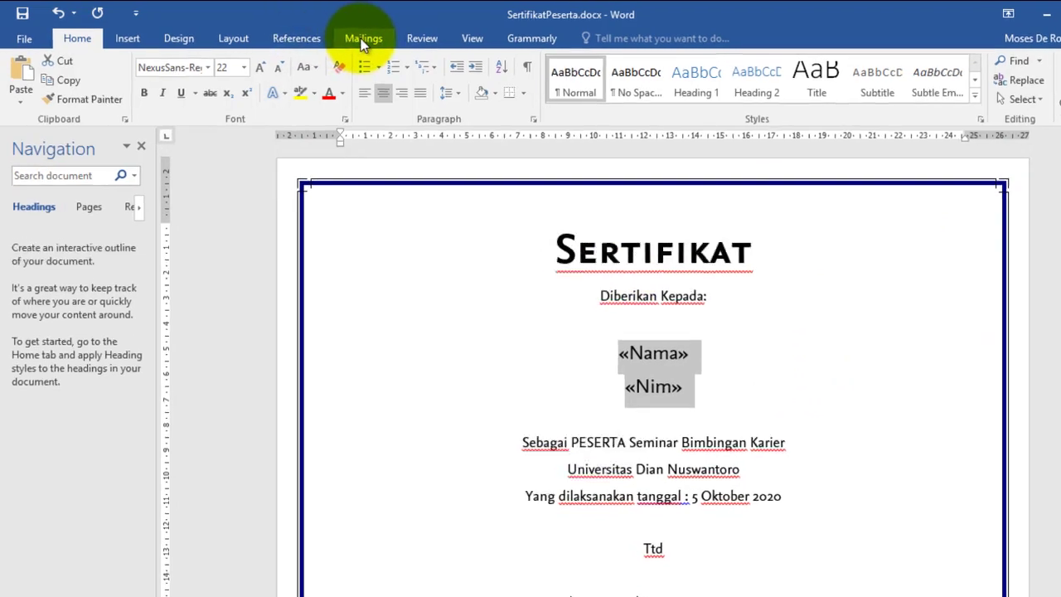
- Turn on Preview Results and step through participant records 1 to 4
{"action": "left_click", "coordinate": [363, 46]}
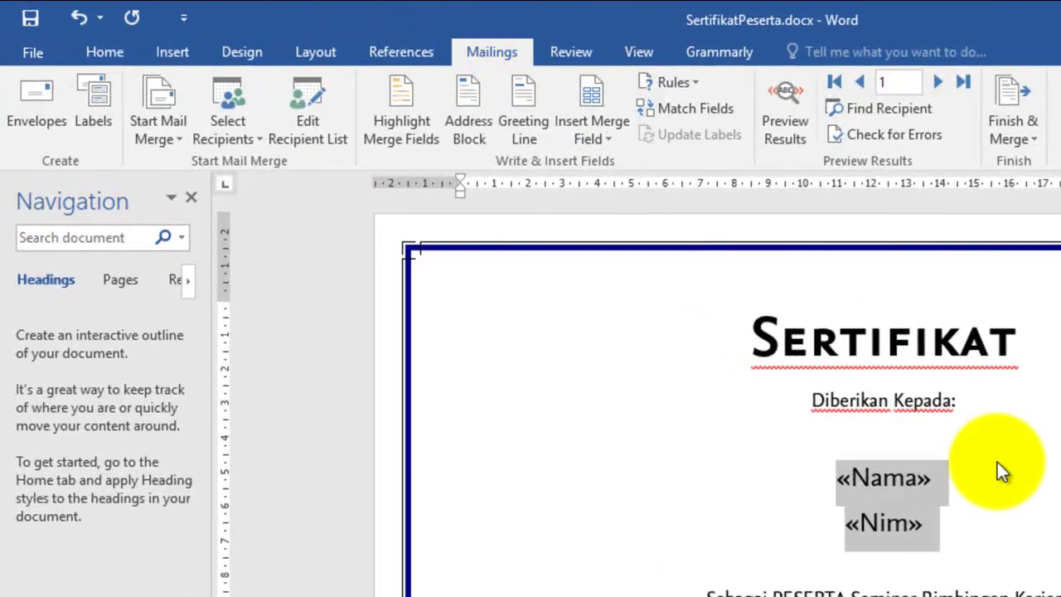
{"action": "left_click", "coordinate": [965, 511]}
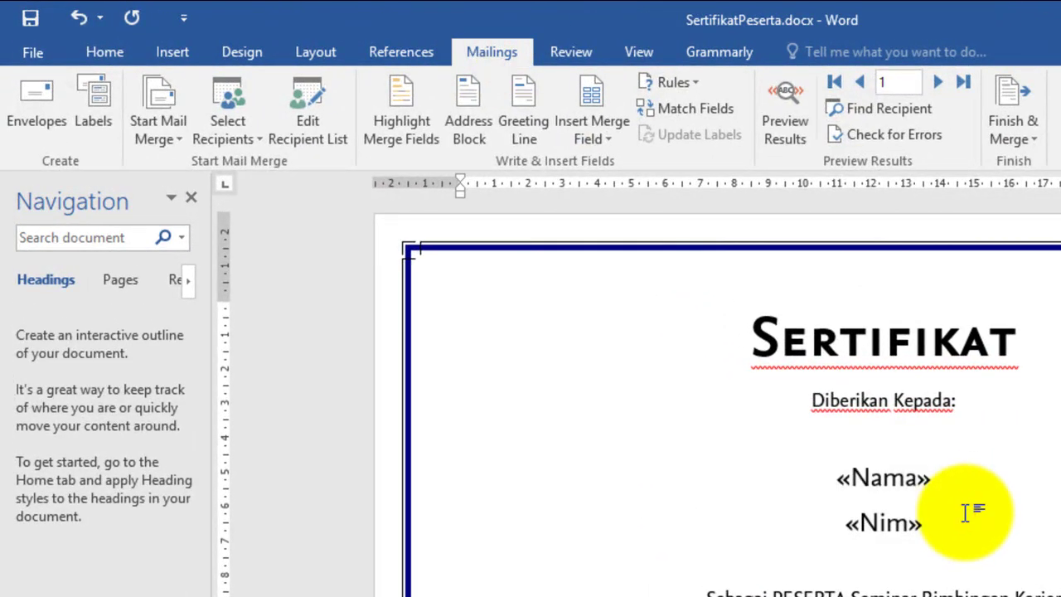
{"action": "left_click", "coordinate": [936, 82]}
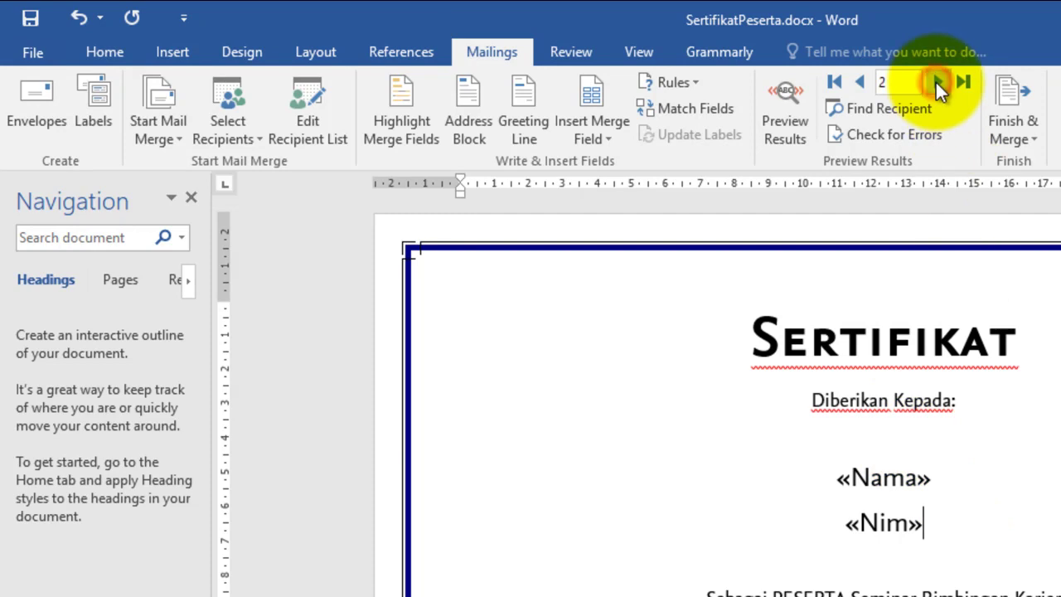
{"action": "left_click", "coordinate": [865, 81]}
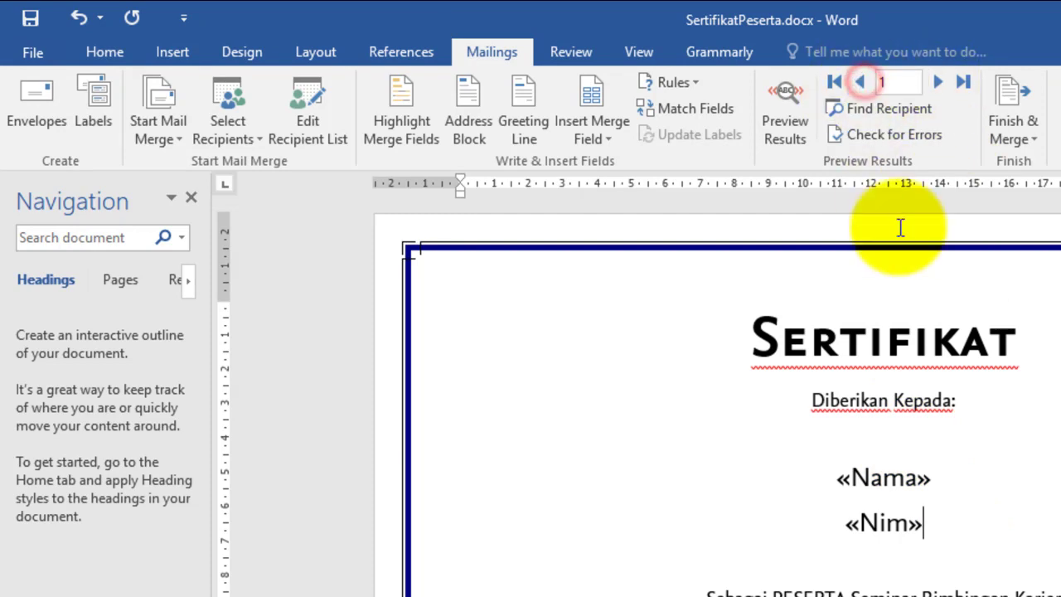
{"action": "left_click", "coordinate": [782, 88]}
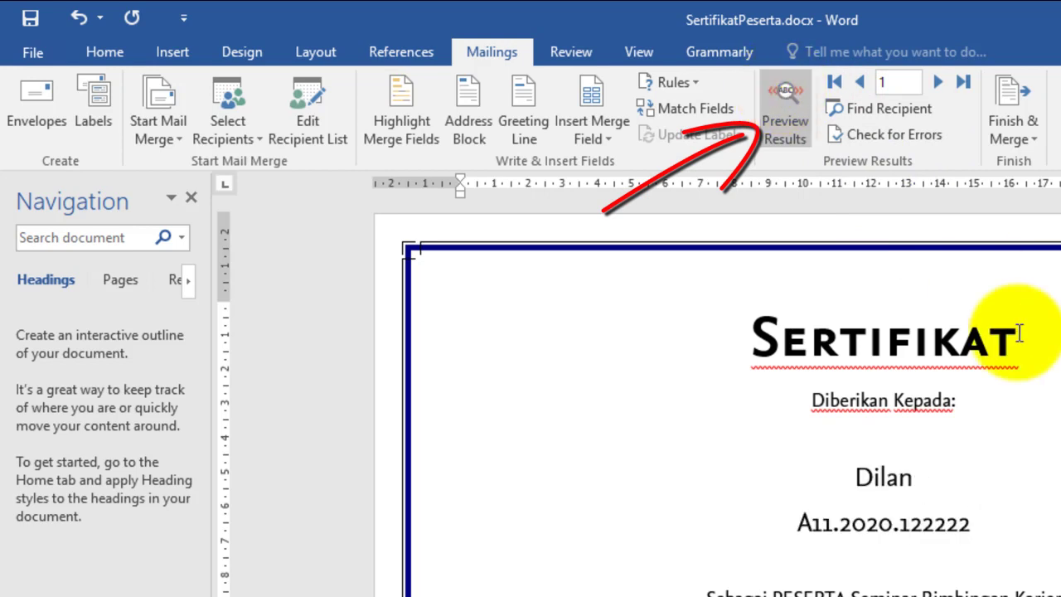
{"action": "left_click", "coordinate": [942, 84]}
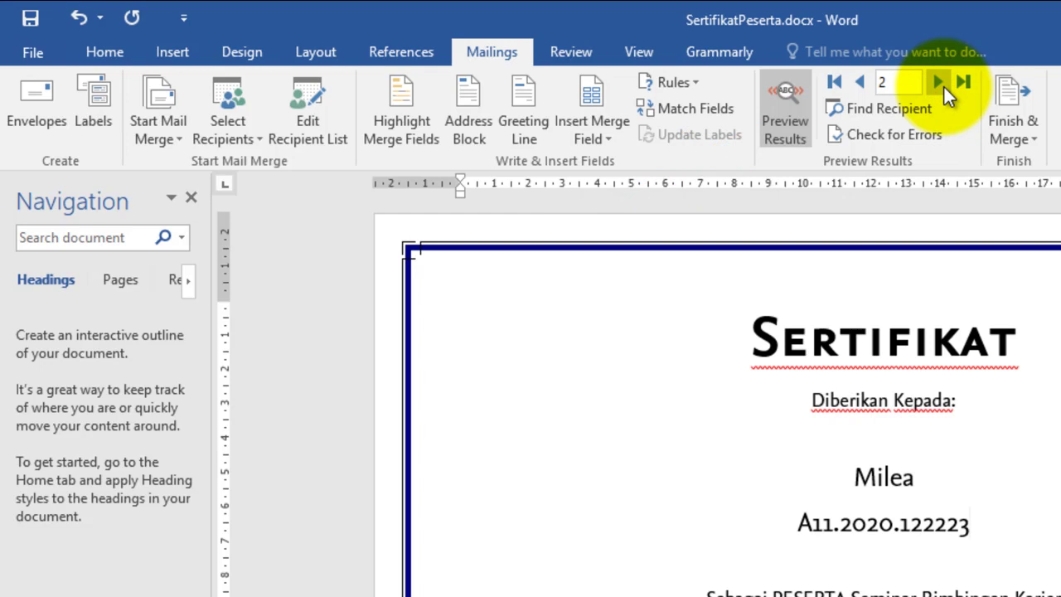
{"action": "left_click", "coordinate": [941, 84]}
{"action": "left_click", "coordinate": [942, 84]}
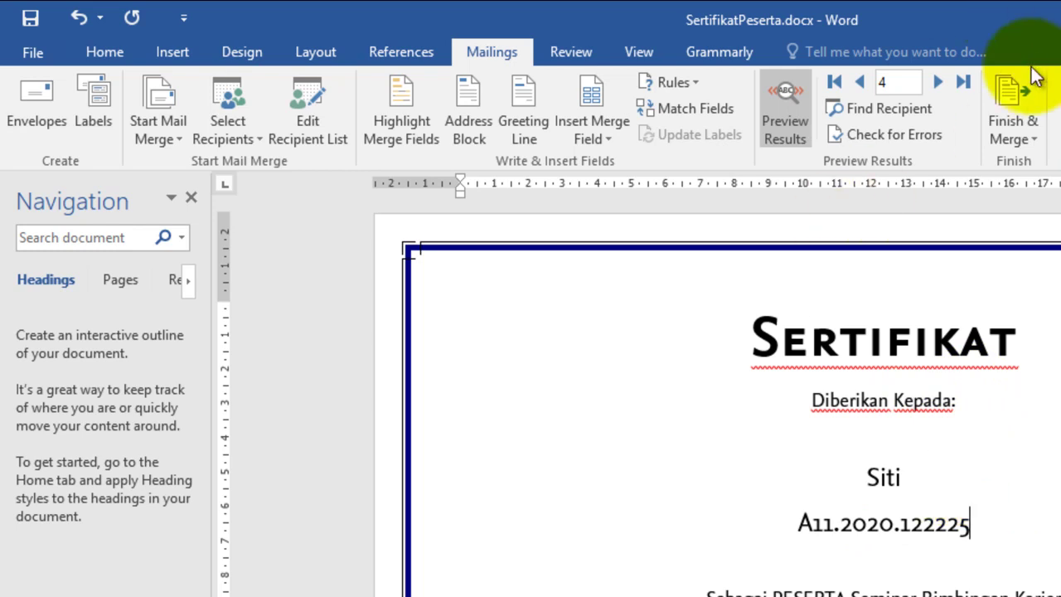
- Merge all participant records to the printer using Finish & Merge > Print Documents
{"action": "left_click", "coordinate": [1013, 122]}
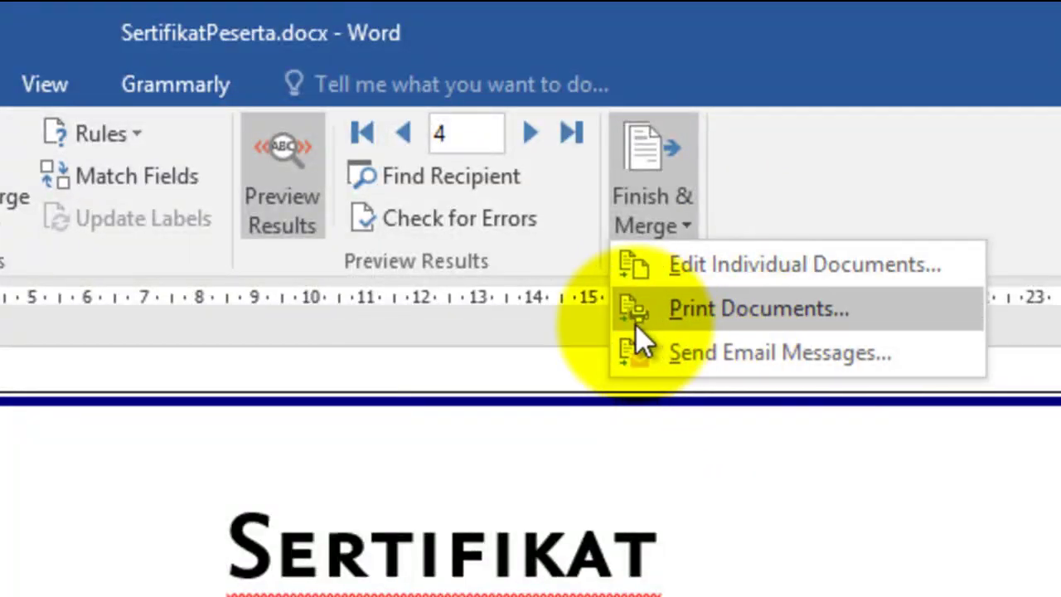
{"action": "left_click", "coordinate": [729, 313]}
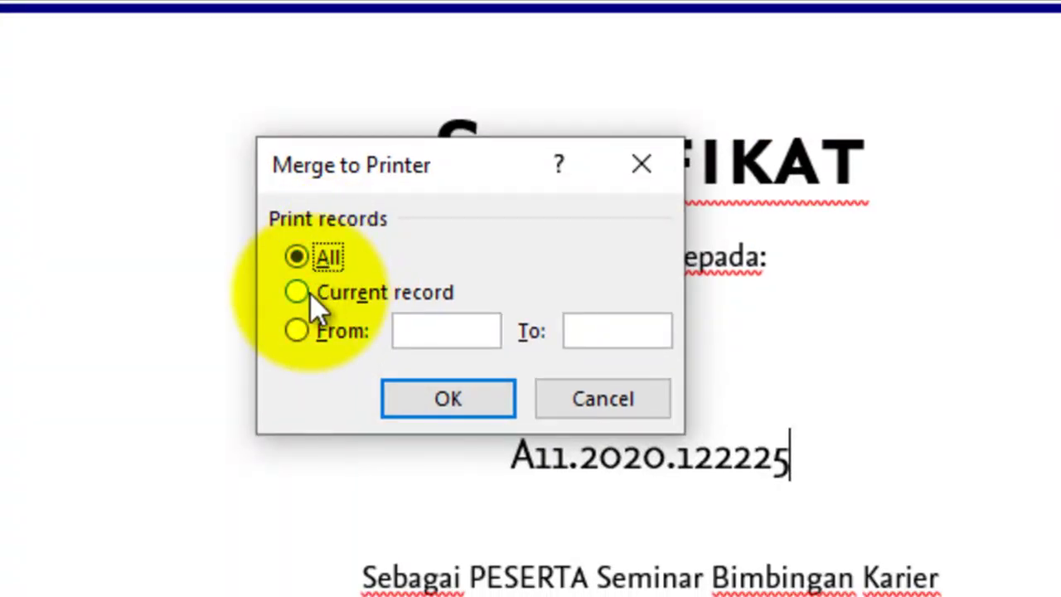
{"action": "left_click", "coordinate": [306, 300]}
{"action": "left_click", "coordinate": [305, 328]}
{"action": "left_click", "coordinate": [294, 289]}
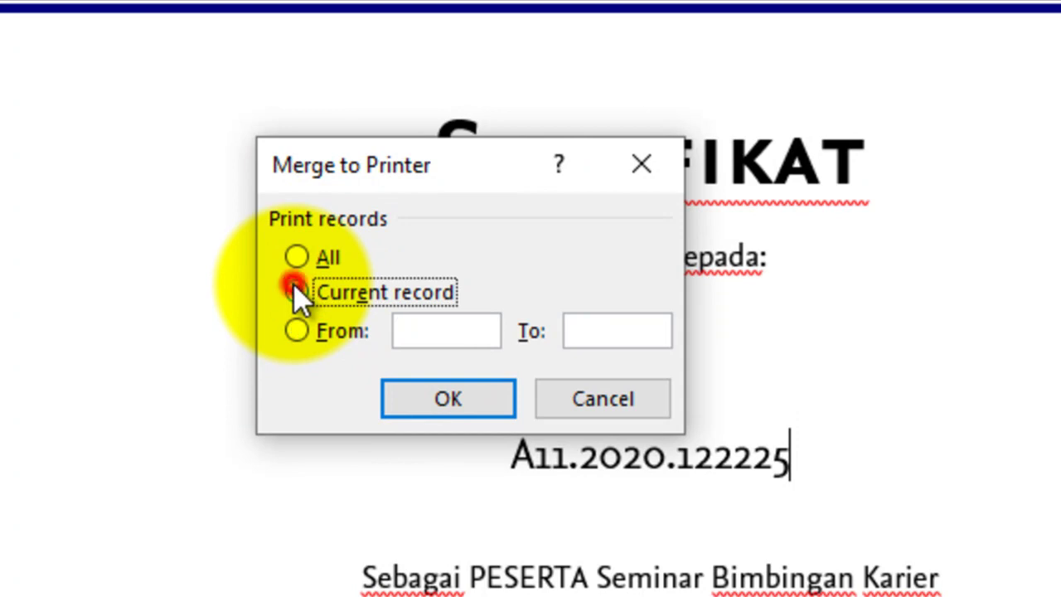
{"action": "left_click_drag", "start_coordinate": [487, 147], "coordinate": [269, 45]}
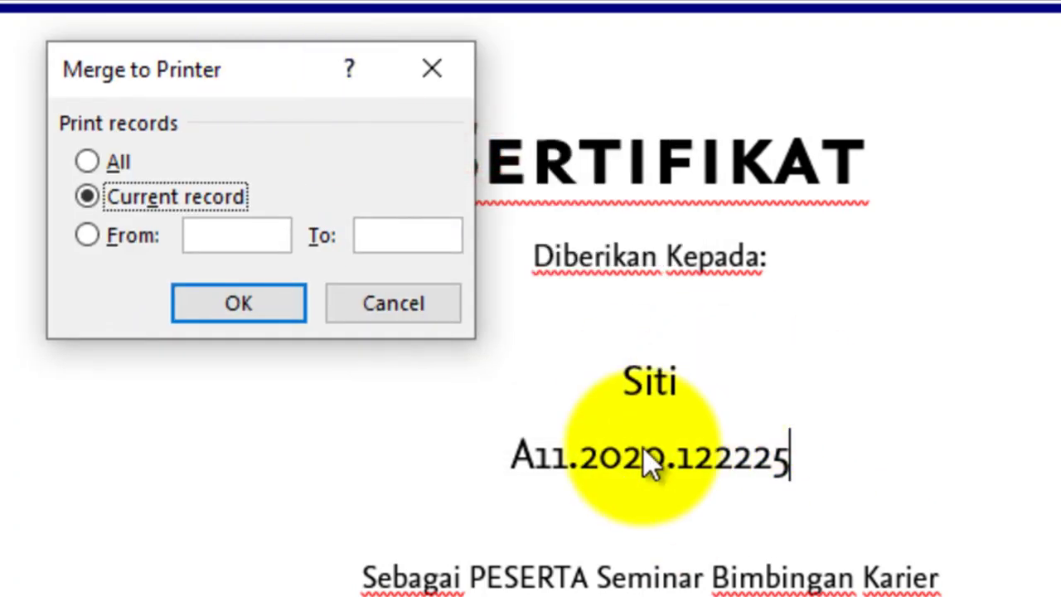
{"action": "left_click", "coordinate": [102, 235]}
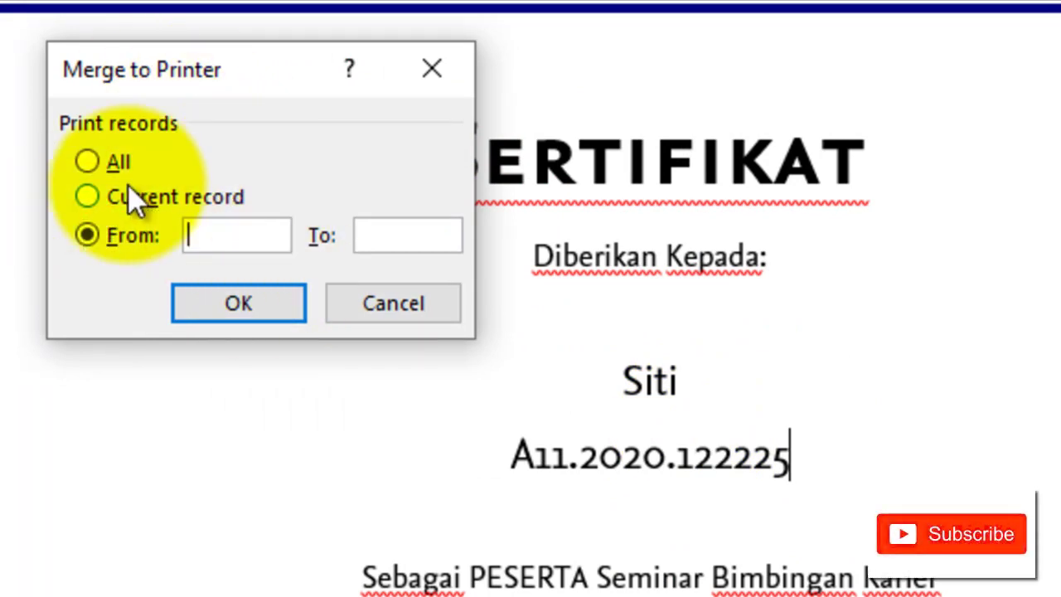
{"action": "left_click", "coordinate": [85, 158]}
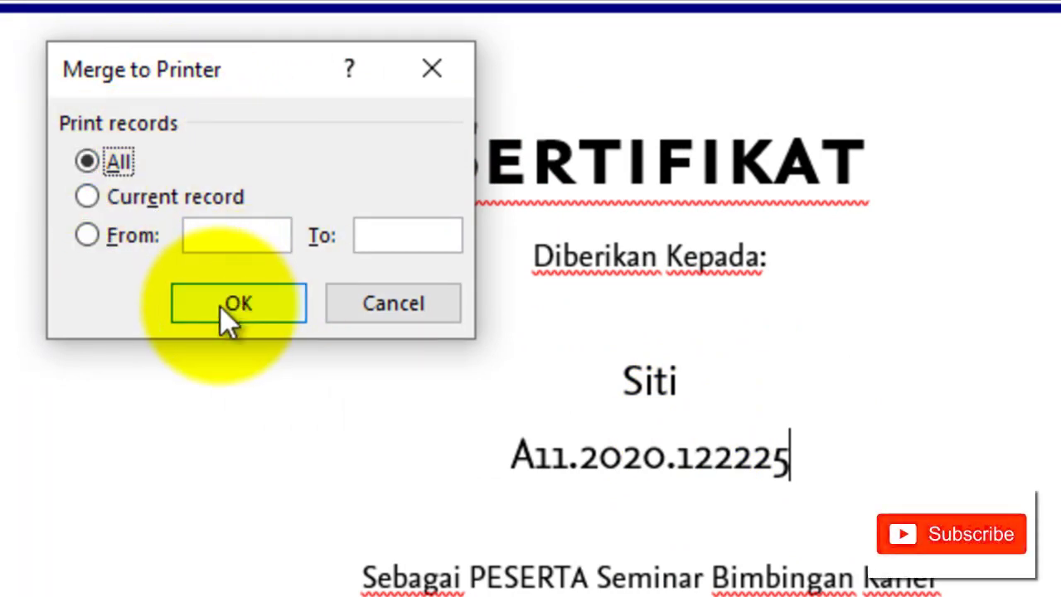
{"action": "left_click", "coordinate": [252, 306]}
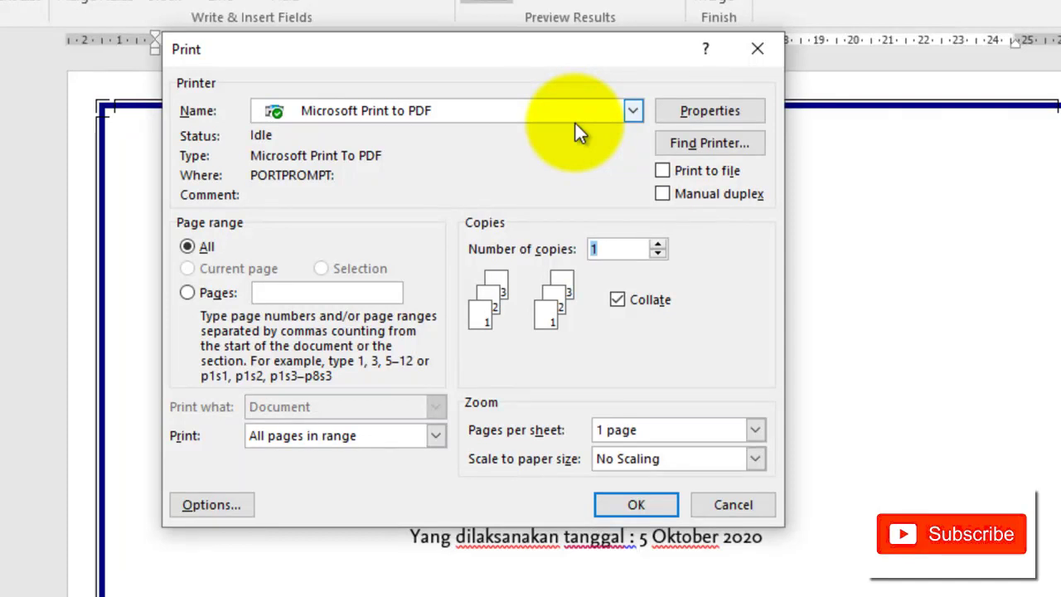
- Print the merged certificates with Microsoft Print to PDF as the printer
{"action": "left_click", "coordinate": [645, 508]}
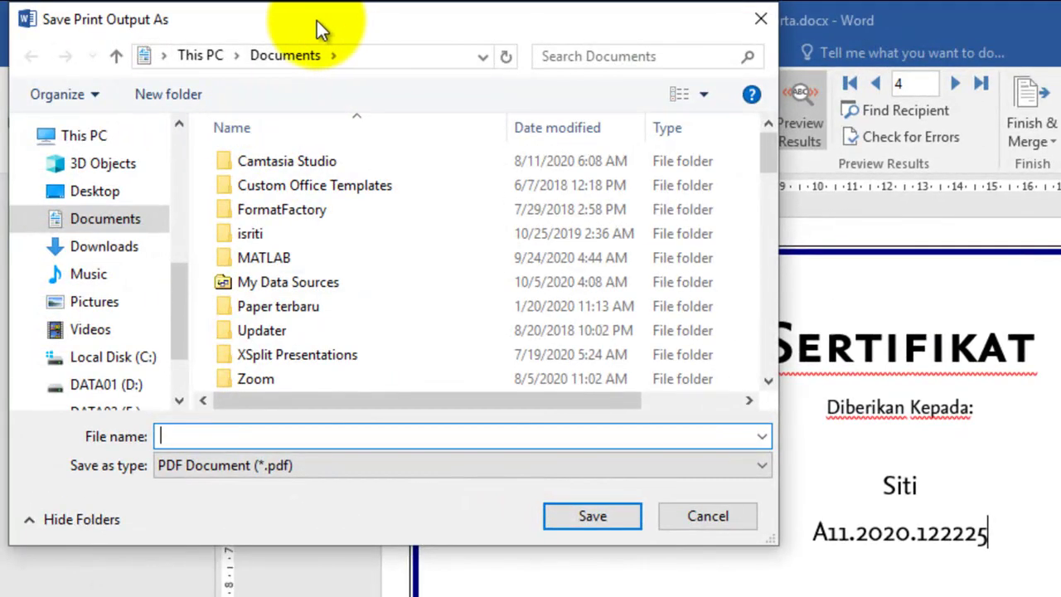
- Save the print output as Sertifikat PDF in E:\DATA FIK-TI\DASKOM\MailingList
{"action": "left_click_drag", "start_coordinate": [317, 21], "coordinate": [791, 243]}
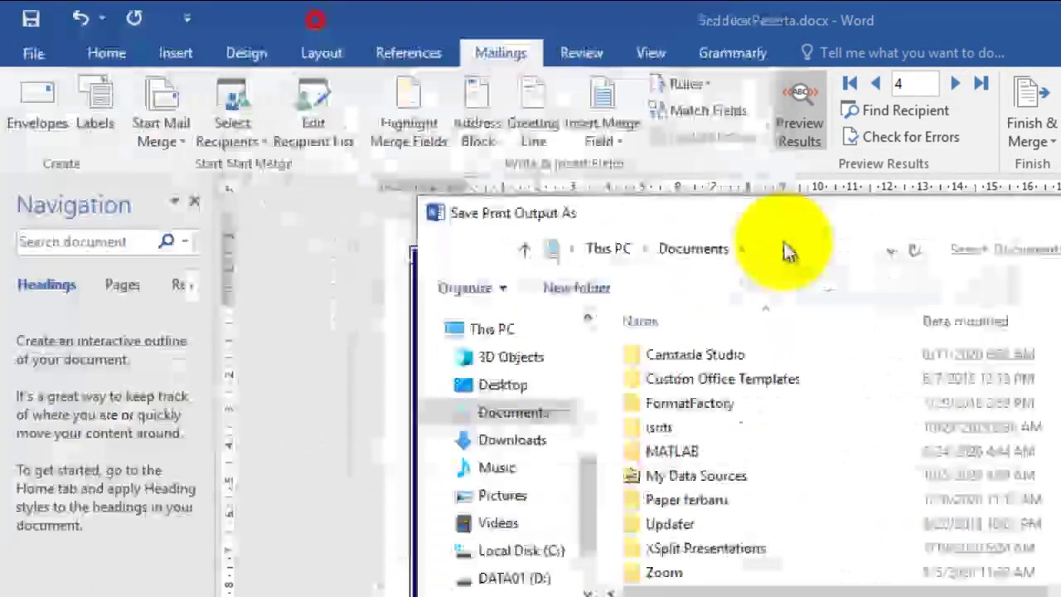
{"action": "left_click_drag", "start_coordinate": [646, 586], "coordinate": [647, 596]}
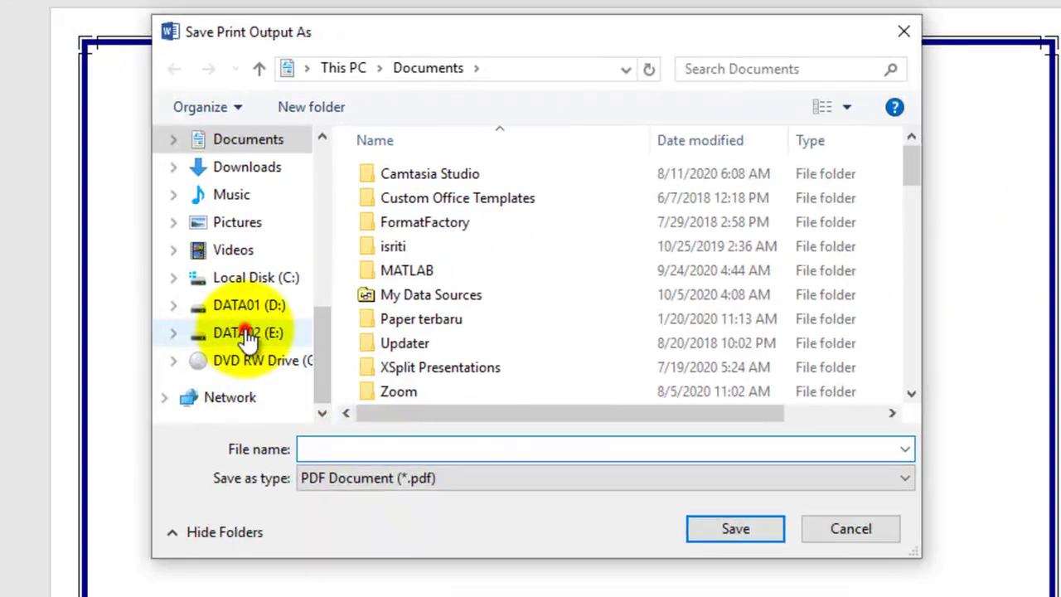
{"action": "left_click", "coordinate": [578, 542]}
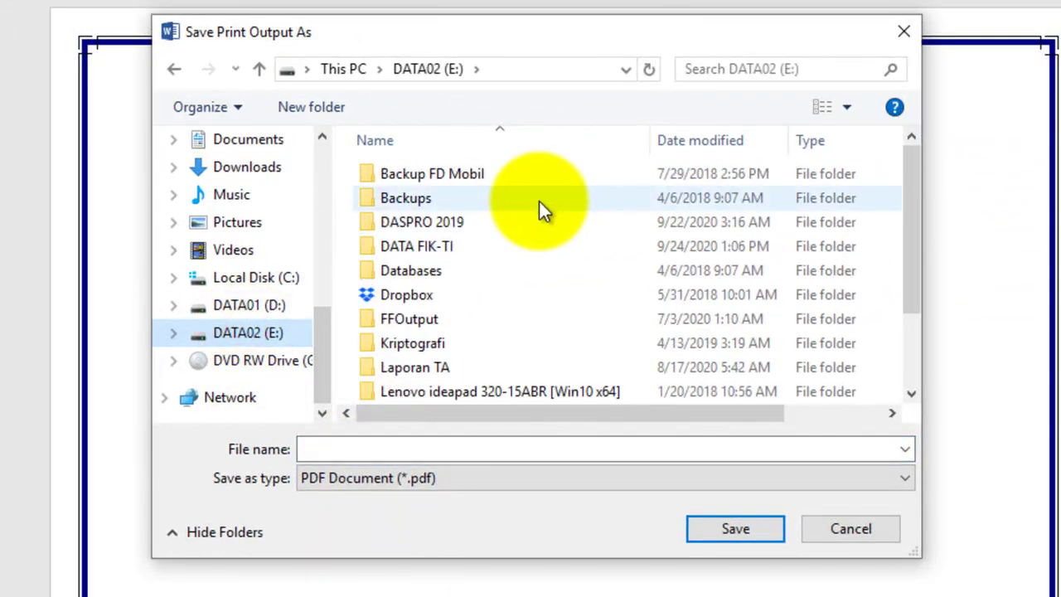
{"action": "double_click", "coordinate": [411, 250]}
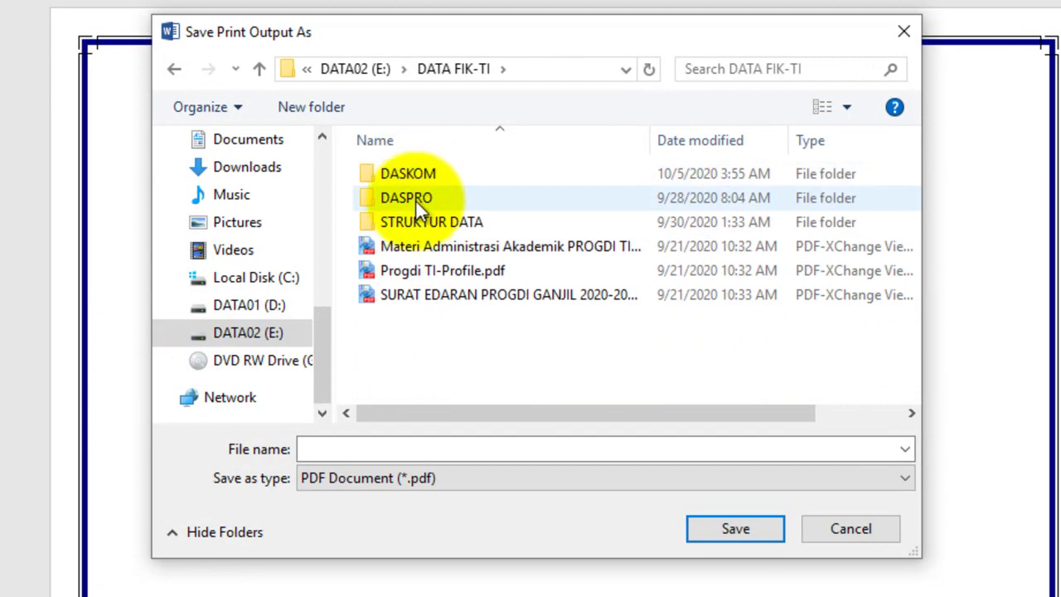
{"action": "double_click", "coordinate": [426, 166]}
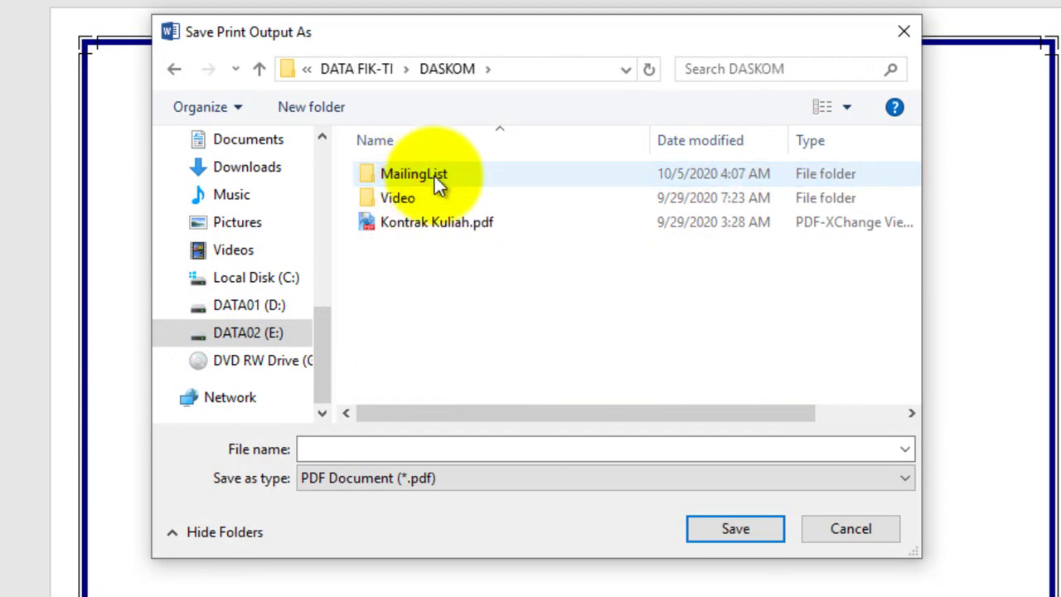
{"action": "double_click", "coordinate": [435, 176]}
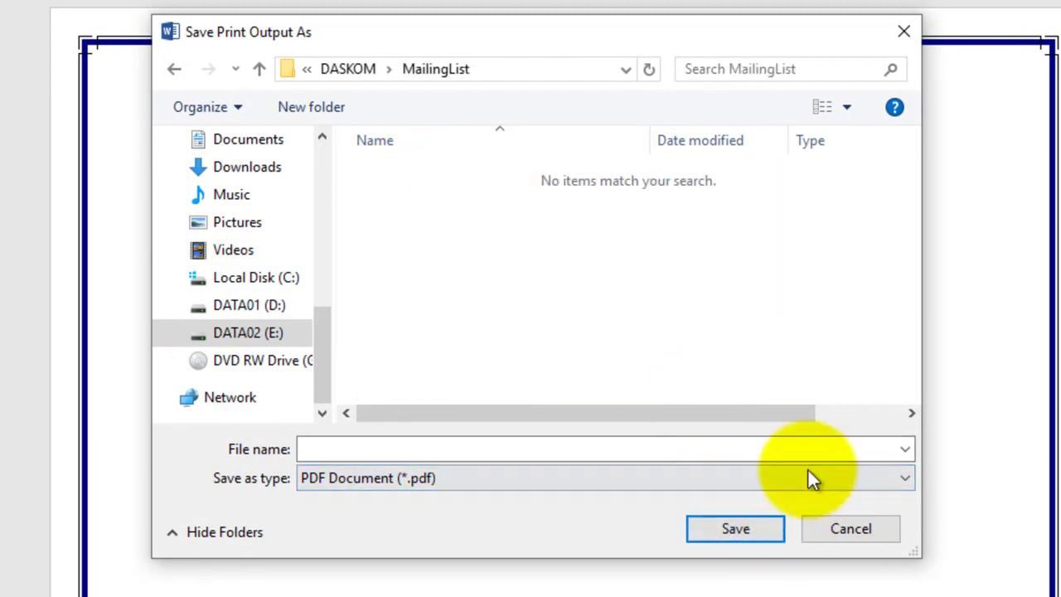
{"action": "left_click", "coordinate": [583, 441]}
{"action": "left_click", "coordinate": [543, 451]}
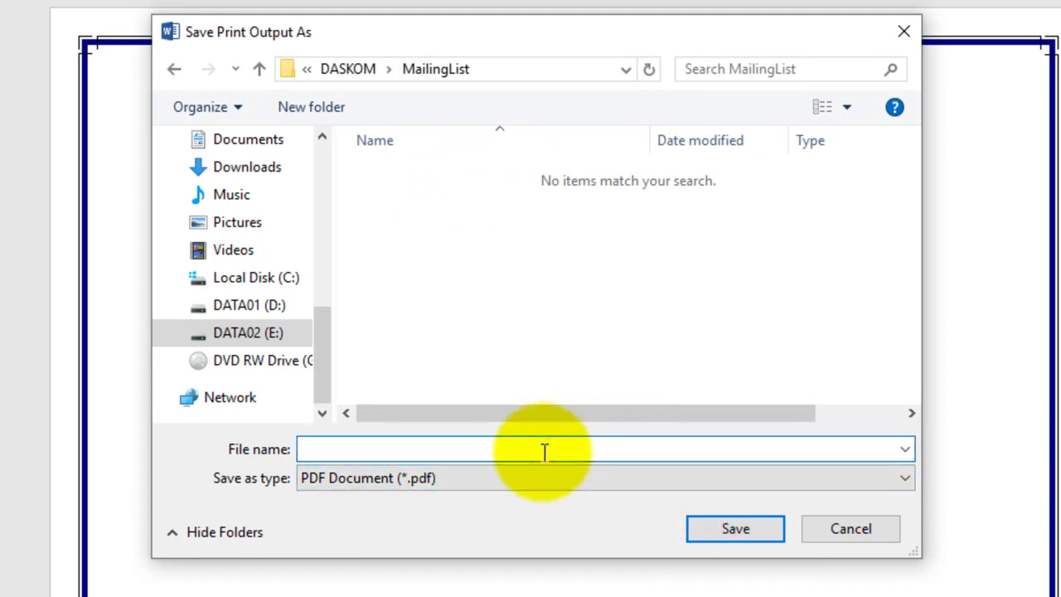
{"action": "type", "text": "Serti"}
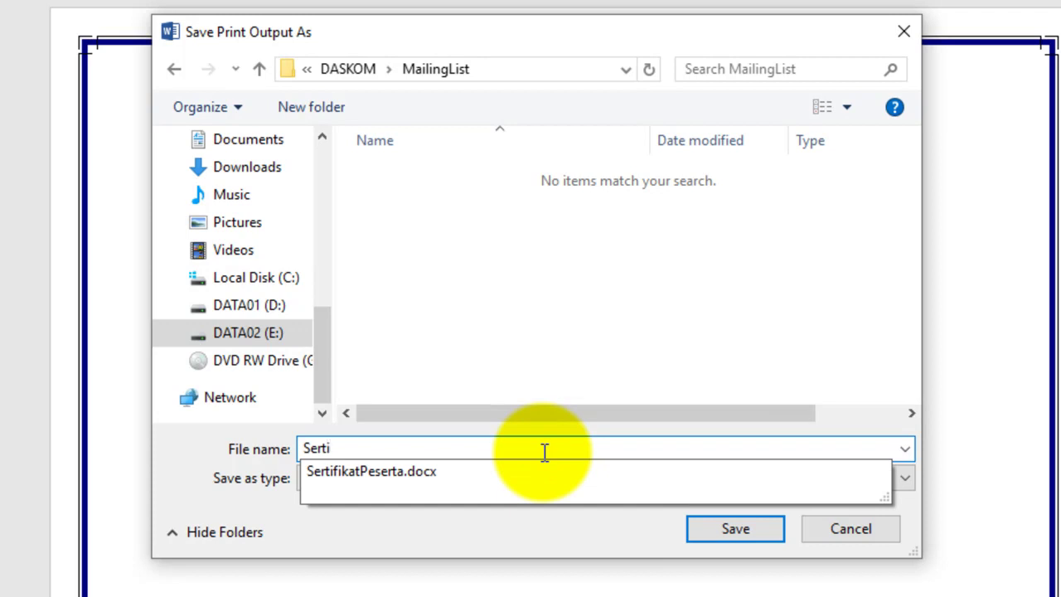
{"action": "key", "text": "Return"}
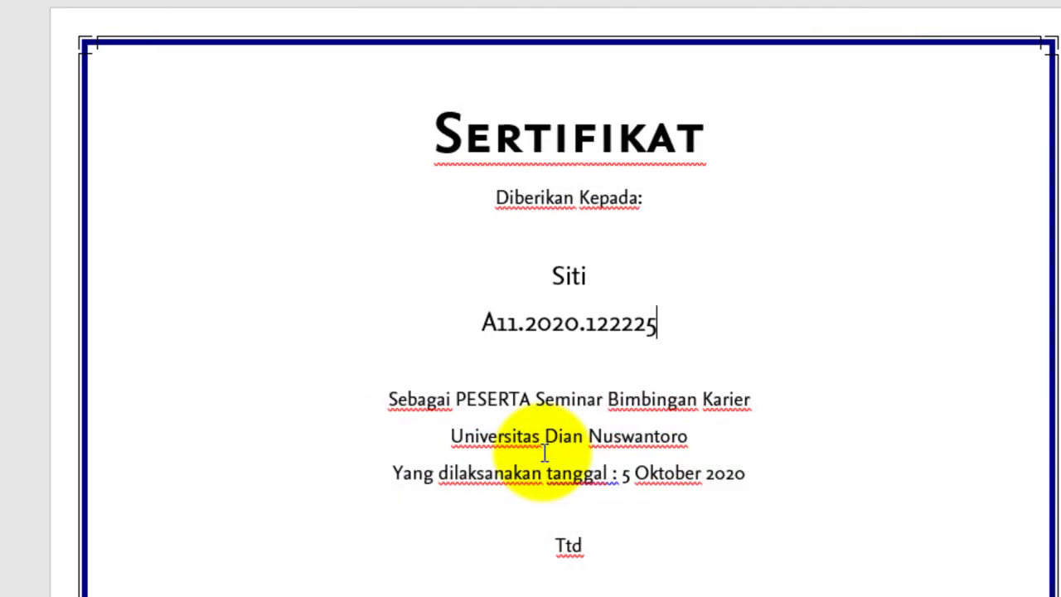
{"action": "left_click", "coordinate": [542, 451]}
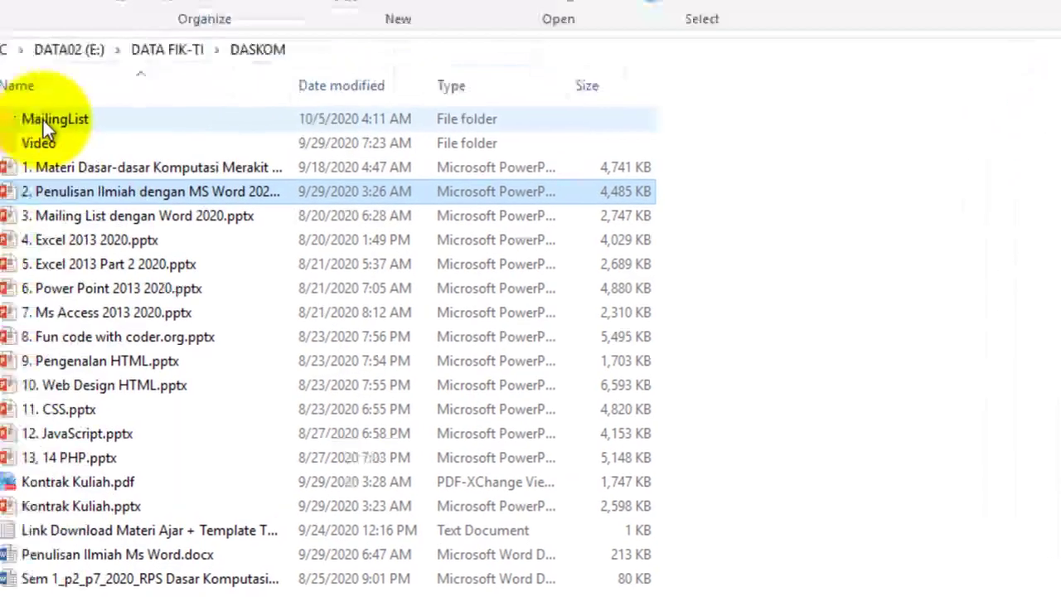
- Open the MailingList folder and select Sertifikat.pdf
{"action": "double_click", "coordinate": [248, 250]}
{"action": "left_click", "coordinate": [285, 274]}
{"action": "left_click", "coordinate": [286, 272]}
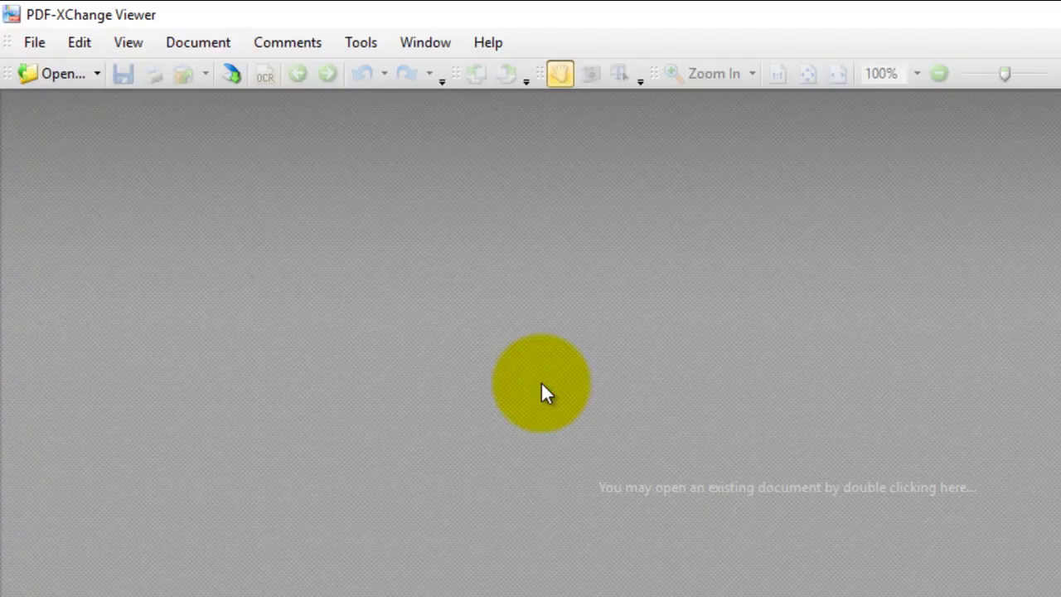
- Scroll through the four certificate pages of Sertifikat.pdf in PDF-XChange Viewer
{"action": "scroll", "coordinate": [727, 403], "scroll_direction": "down", "scroll_amount": 2}
{"action": "scroll", "coordinate": [669, 371], "scroll_direction": "down", "scroll_amount": 5}
{"action": "scroll", "coordinate": [669, 371], "scroll_direction": "down", "scroll_amount": 5}
{"action": "scroll", "coordinate": [669, 371], "scroll_direction": "down", "scroll_amount": 5}
{"action": "scroll", "coordinate": [669, 370], "scroll_direction": "down", "scroll_amount": 10}
{"action": "scroll", "coordinate": [669, 371], "scroll_direction": "up", "scroll_amount": 5}
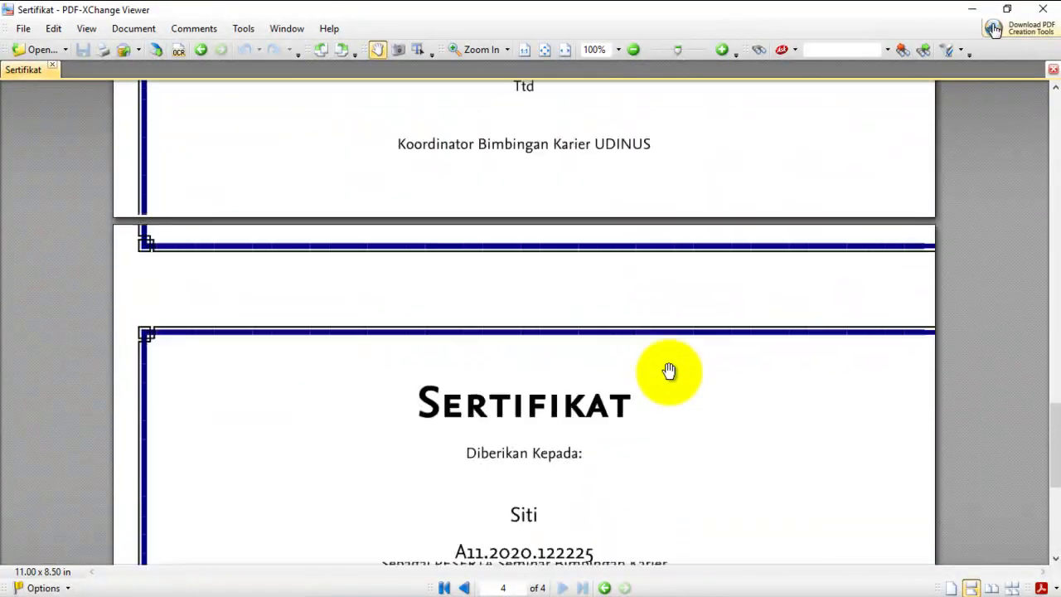
{"action": "scroll", "coordinate": [669, 371], "scroll_direction": "up", "scroll_amount": 10}
{"action": "scroll", "coordinate": [669, 371], "scroll_direction": "up", "scroll_amount": 6}
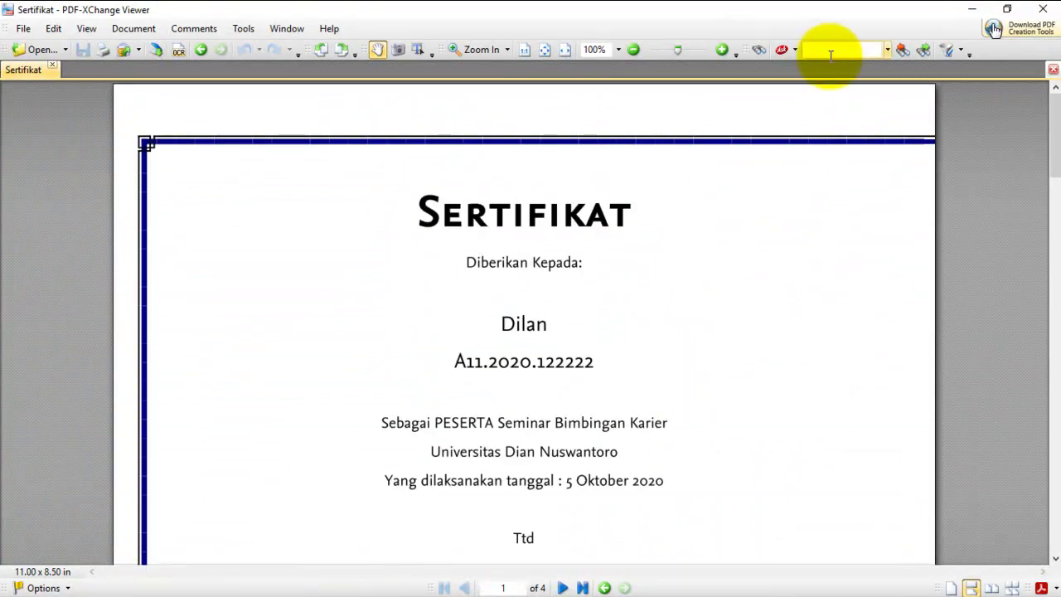
- Close the viewer, delete Sertifikat.pdf from the folder, and return to Word
{"action": "left_click", "coordinate": [1043, 10]}
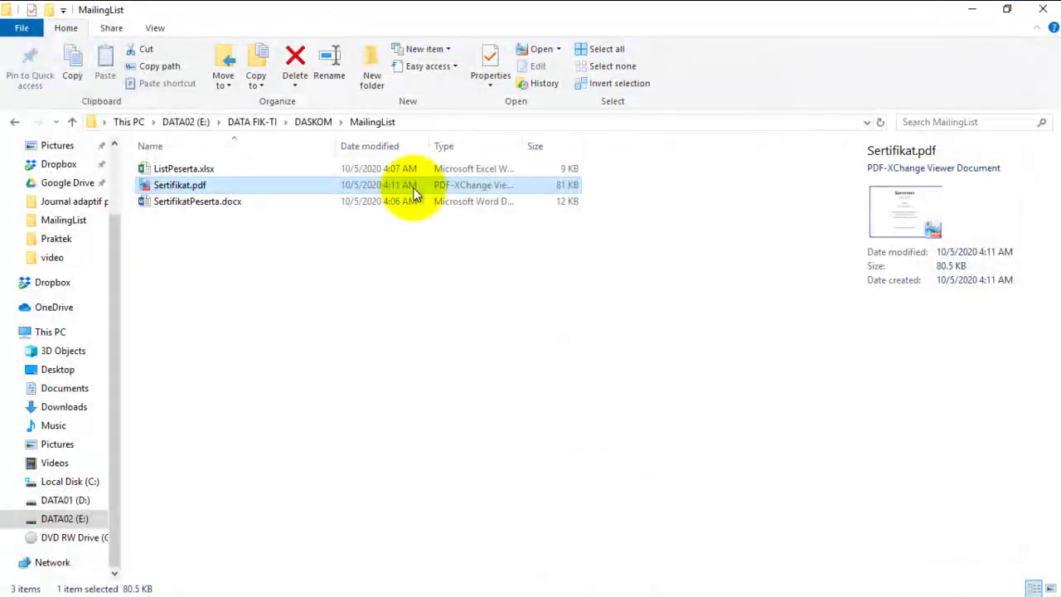
{"action": "left_click", "coordinate": [226, 172], "text": "ctrl"}
{"action": "left_click", "coordinate": [246, 200]}
{"action": "key", "text": "Delete"}
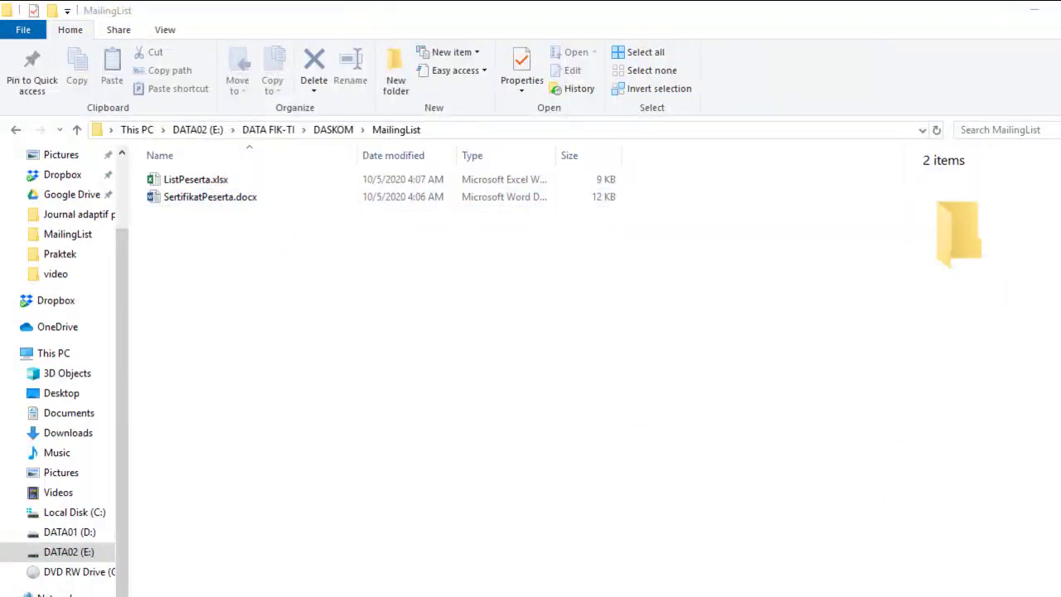
{"action": "left_click", "coordinate": [553, 594]}
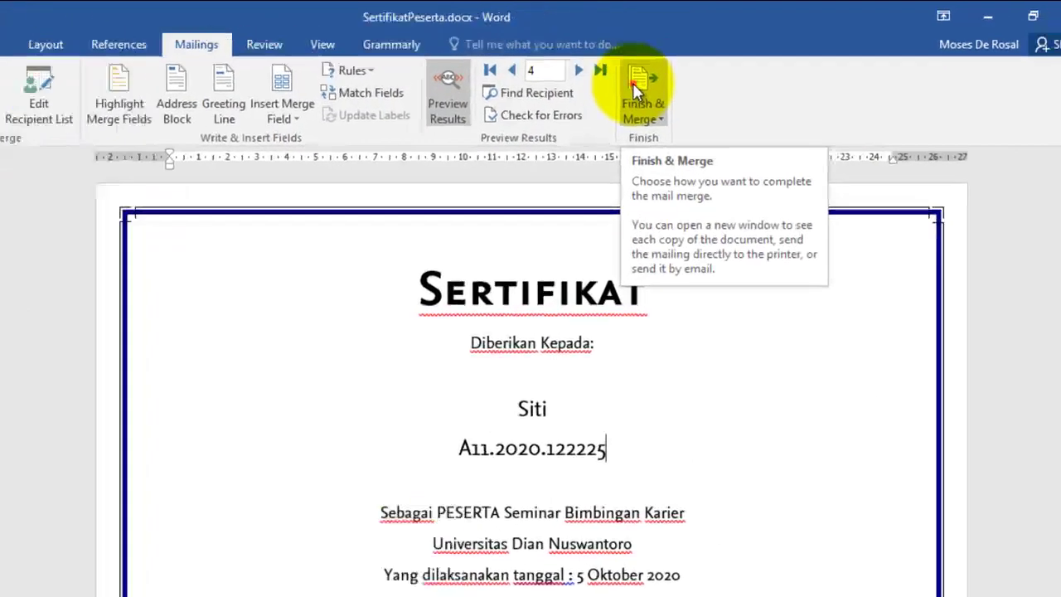
- Merge all records to print again via Finish & Merge > Print Documents
{"action": "left_click", "coordinate": [732, 71]}
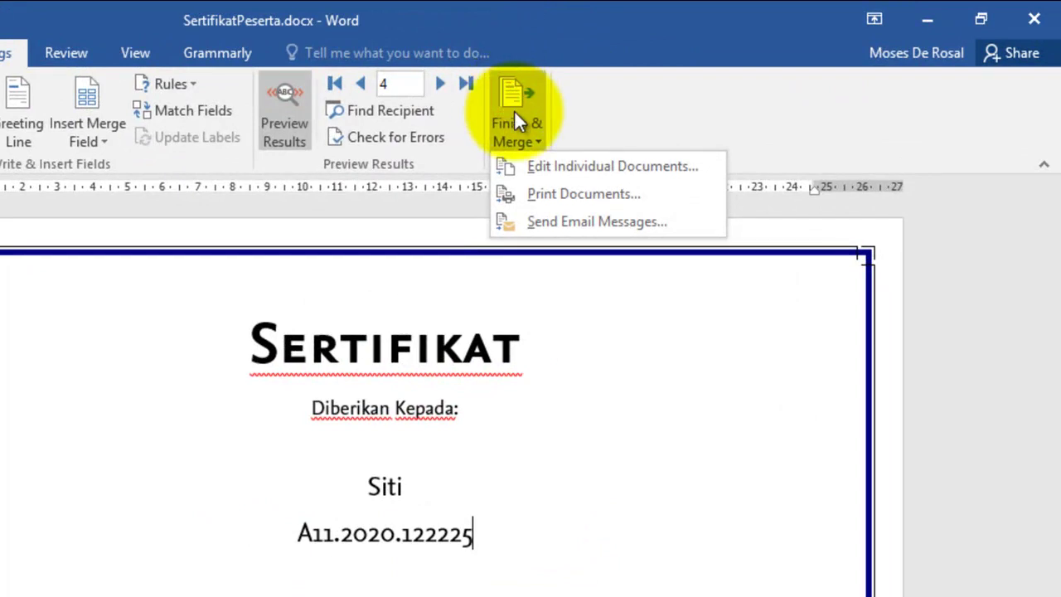
{"action": "left_click", "coordinate": [544, 191]}
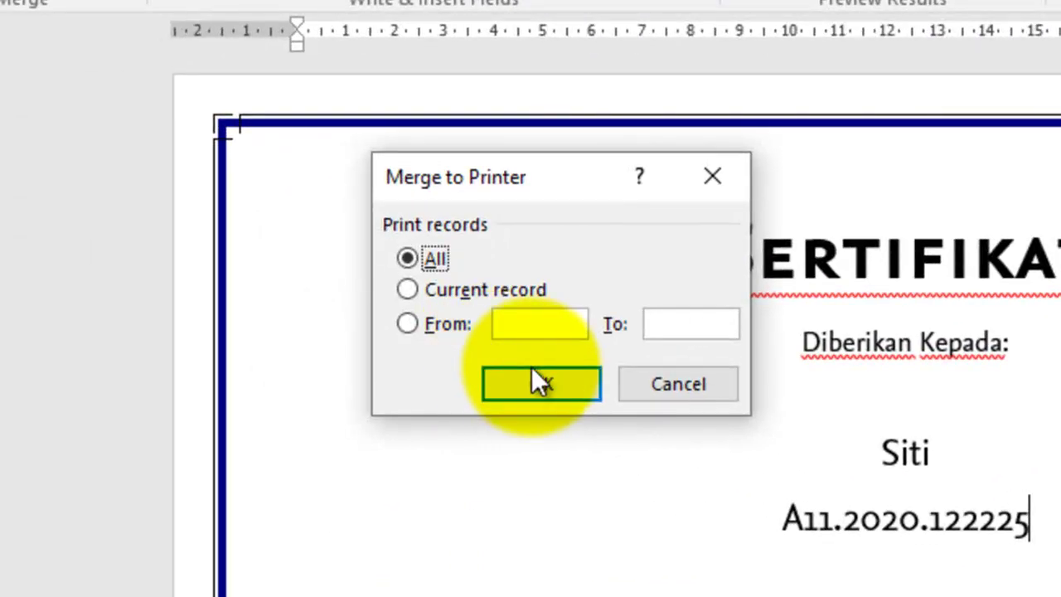
{"action": "left_click", "coordinate": [530, 373]}
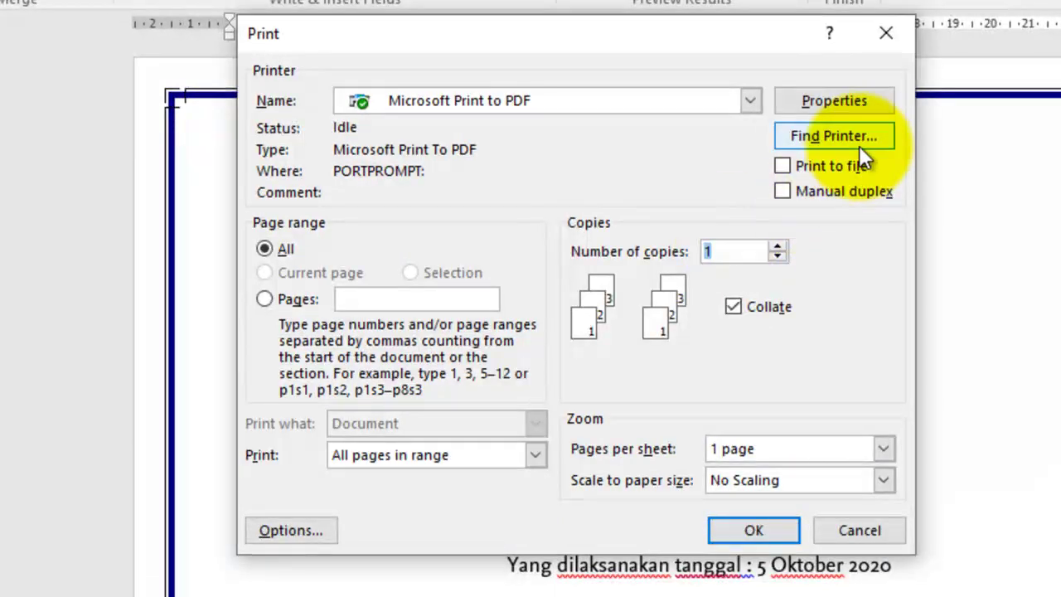
- Set the Print to PDF printer properties to landscape orientation and A4 paper
{"action": "left_click", "coordinate": [829, 103]}
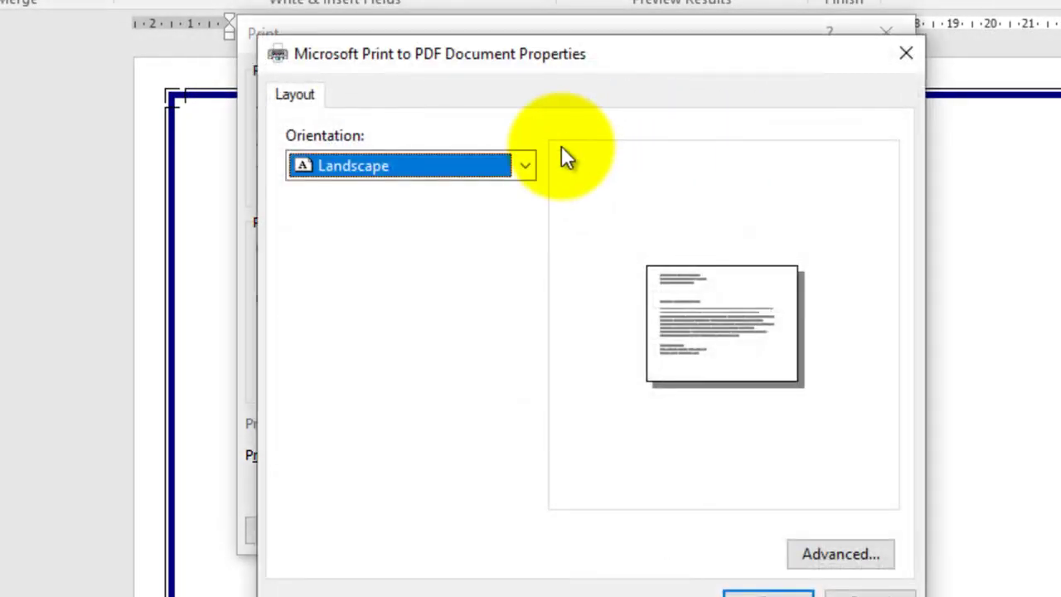
{"action": "left_click", "coordinate": [528, 165]}
{"action": "left_click", "coordinate": [533, 165]}
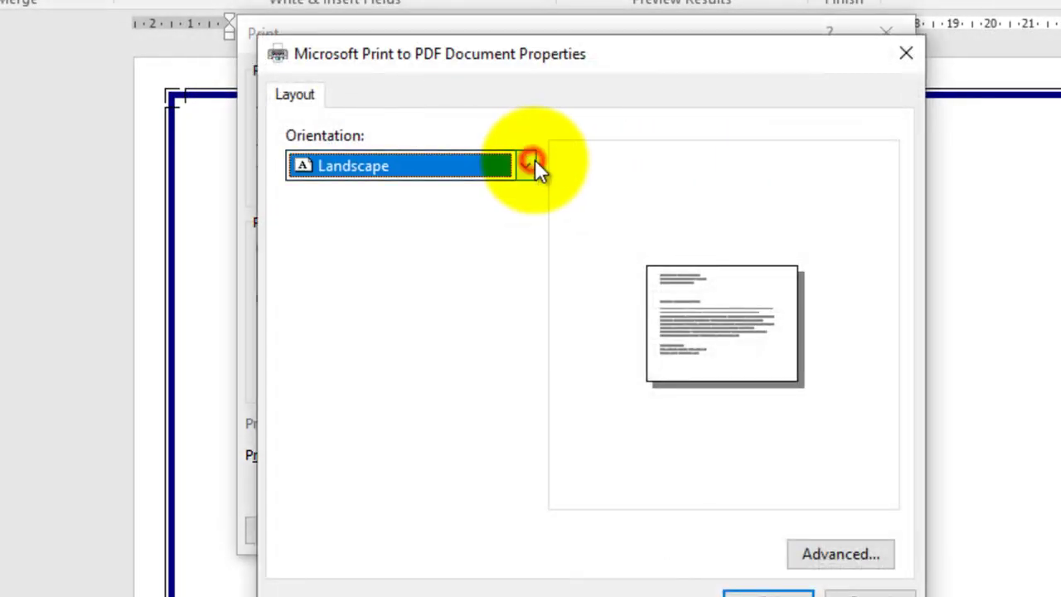
{"action": "left_click", "coordinate": [771, 518]}
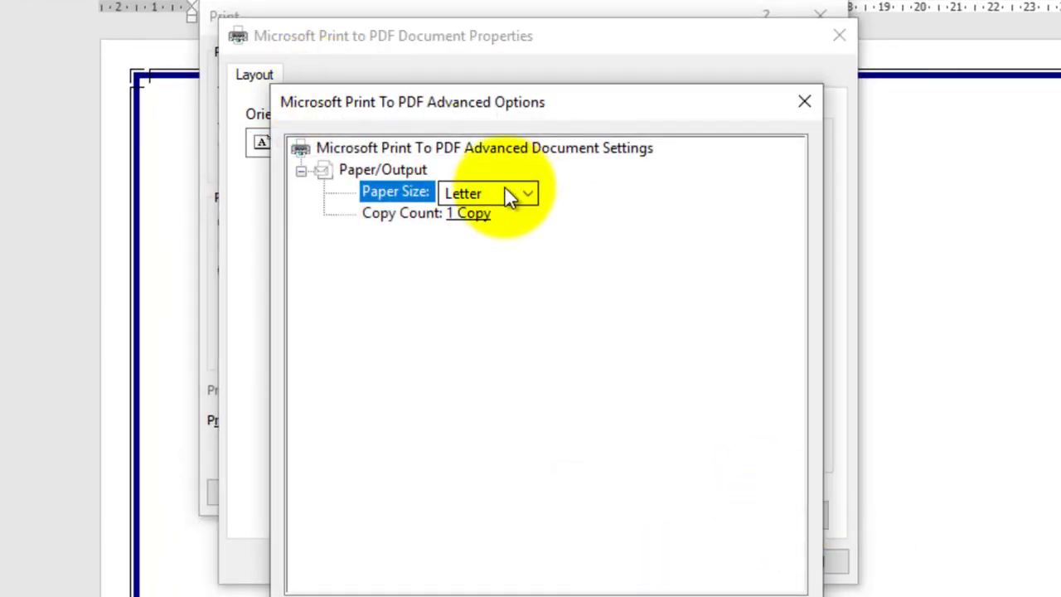
{"action": "left_click", "coordinate": [504, 191]}
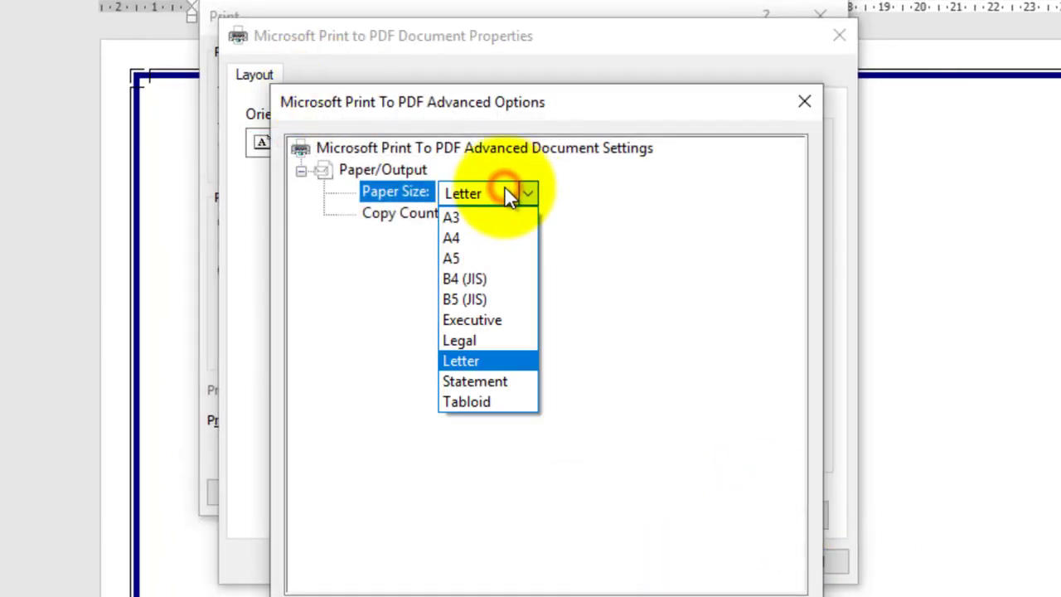
{"action": "left_click", "coordinate": [482, 239]}
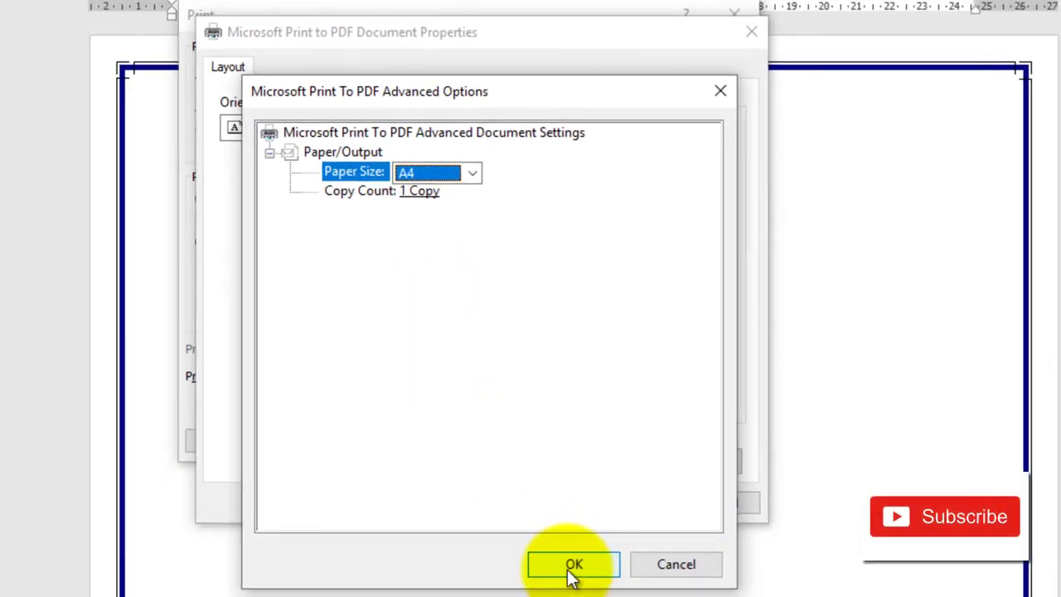
{"action": "left_click", "coordinate": [572, 572]}
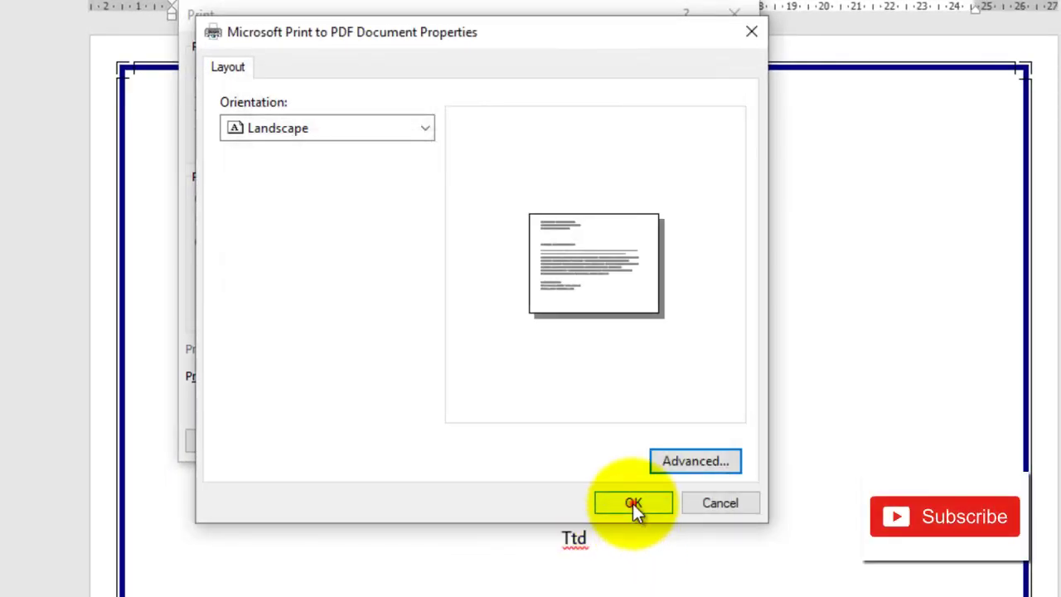
{"action": "left_click", "coordinate": [632, 503]}
- Print the merged certificates to a PDF named 'sertifikat' in the MailingList folder
{"action": "left_click", "coordinate": [622, 441]}
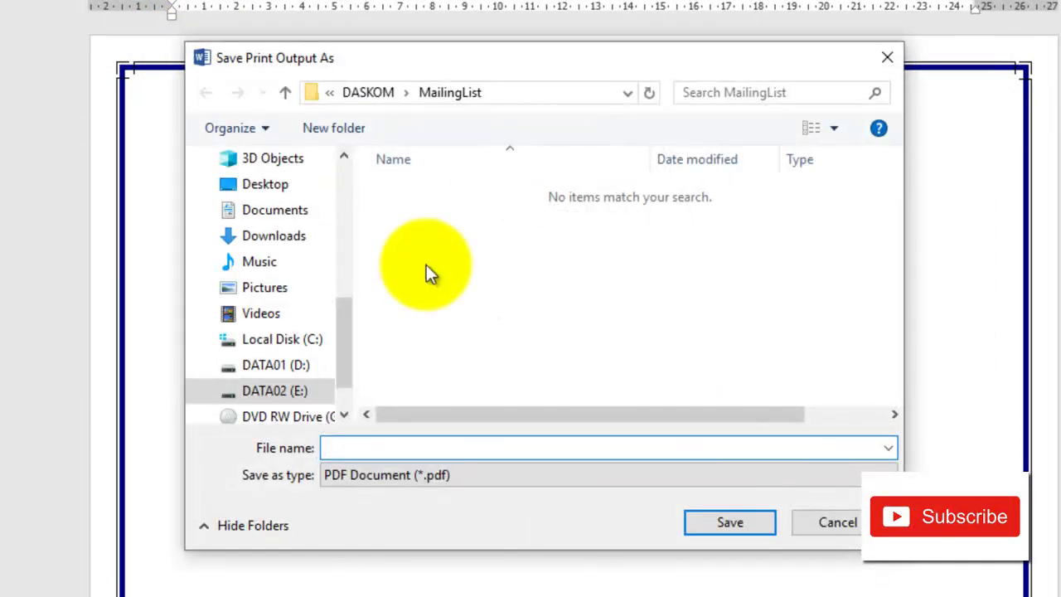
{"action": "type", "text": "serti"}
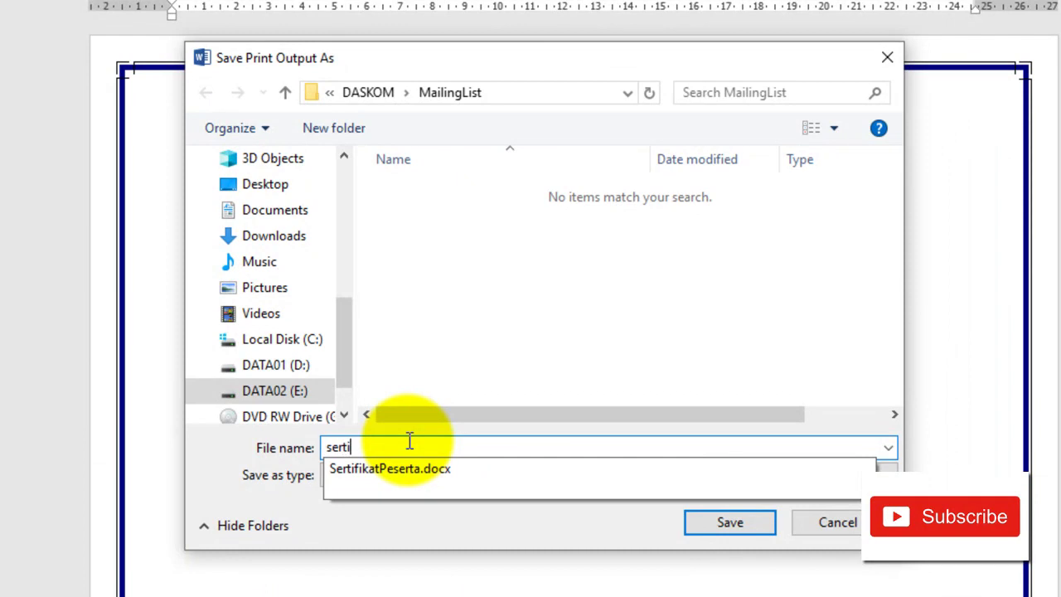
{"action": "type", "text": "fikat"}
{"action": "key", "text": "Return"}
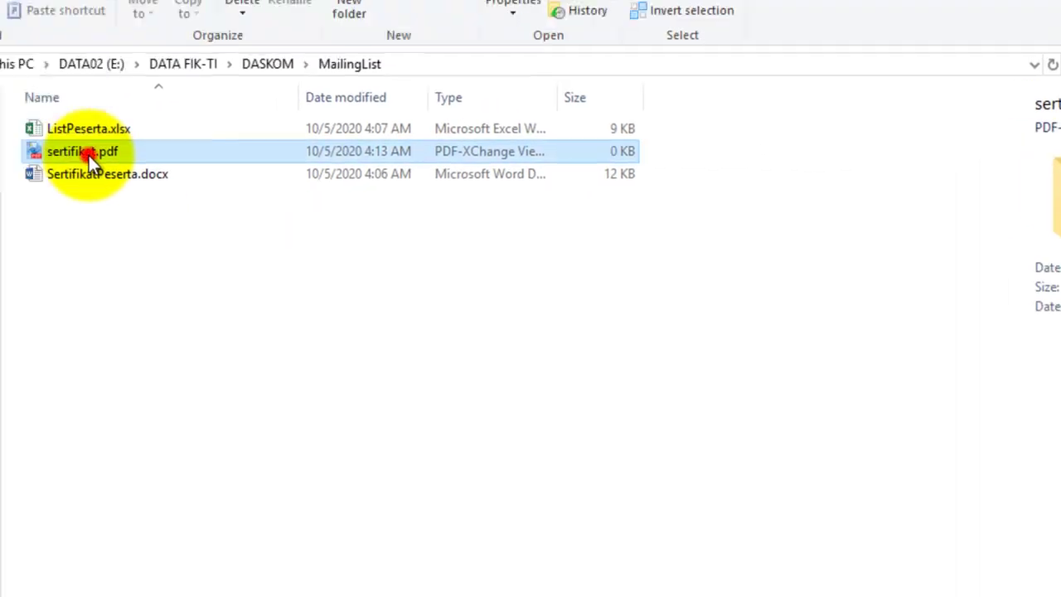
- Open sertifikat.pdf and check each landscape page shows a different participant's name and NIM
{"action": "double_click", "coordinate": [6, 92]}
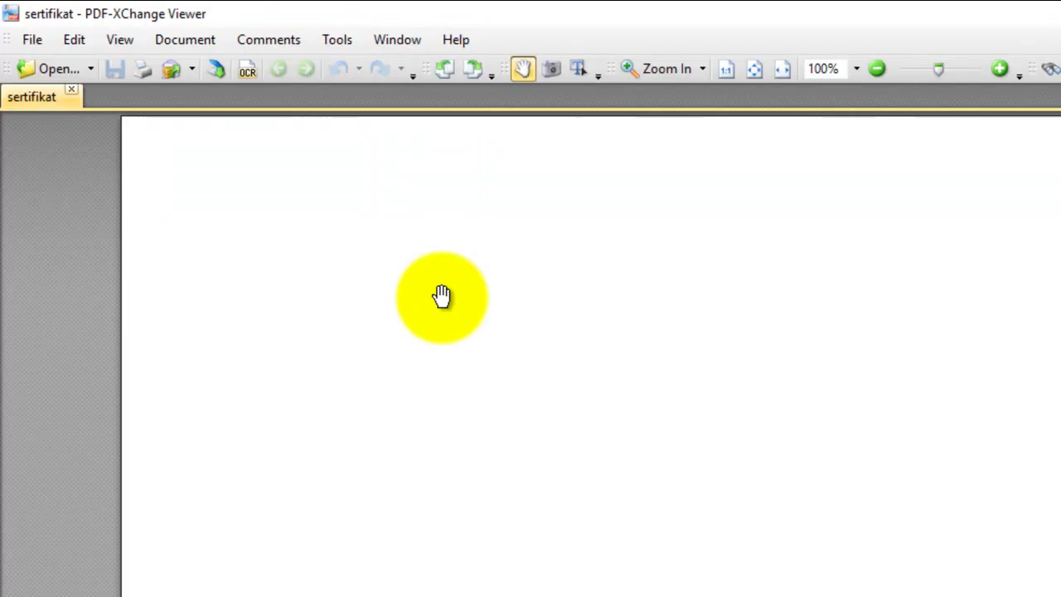
{"action": "scroll", "coordinate": [470, 354], "scroll_direction": "down", "scroll_amount": 2}
{"action": "scroll", "coordinate": [469, 355], "scroll_direction": "down", "scroll_amount": 4}
{"action": "scroll", "coordinate": [470, 355], "scroll_direction": "down", "scroll_amount": 5}
{"action": "scroll", "coordinate": [469, 355], "scroll_direction": "down", "scroll_amount": 3}
{"action": "scroll", "coordinate": [469, 355], "scroll_direction": "down", "scroll_amount": 4}
{"action": "scroll", "coordinate": [469, 355], "scroll_direction": "down", "scroll_amount": 2}
{"action": "scroll", "coordinate": [470, 355], "scroll_direction": "down", "scroll_amount": 3}
{"action": "scroll", "coordinate": [469, 355], "scroll_direction": "down", "scroll_amount": 4}
{"action": "scroll", "coordinate": [469, 355], "scroll_direction": "down", "scroll_amount": 4}
{"action": "scroll", "coordinate": [469, 355], "scroll_direction": "down", "scroll_amount": 3}
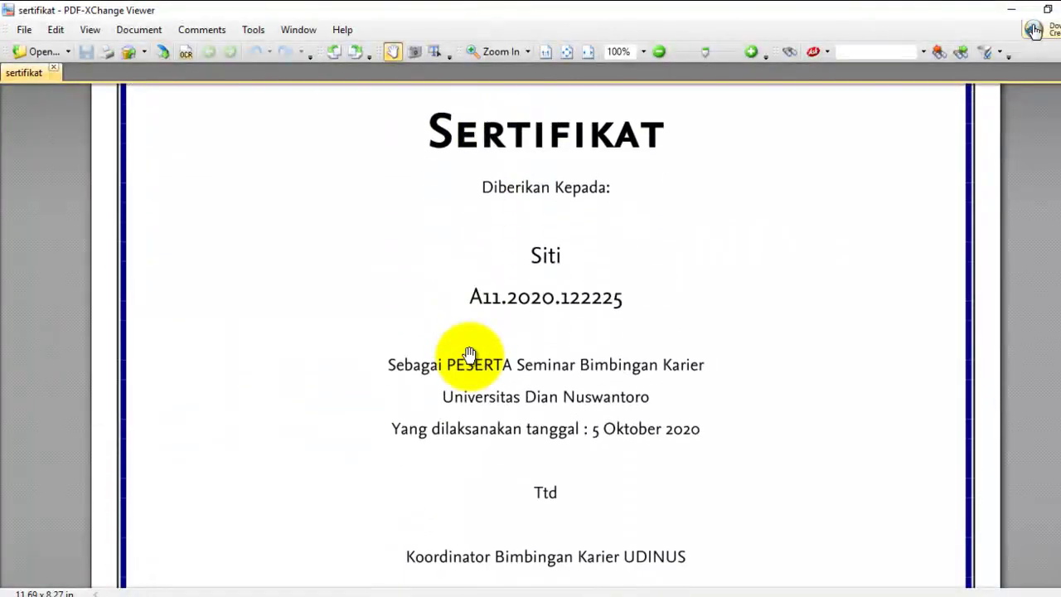
{"action": "scroll", "coordinate": [469, 355], "scroll_direction": "down", "scroll_amount": 2}
{"action": "scroll", "coordinate": [469, 355], "scroll_direction": "down", "scroll_amount": 3}
{"action": "scroll", "coordinate": [469, 355], "scroll_direction": "down", "scroll_amount": 5}
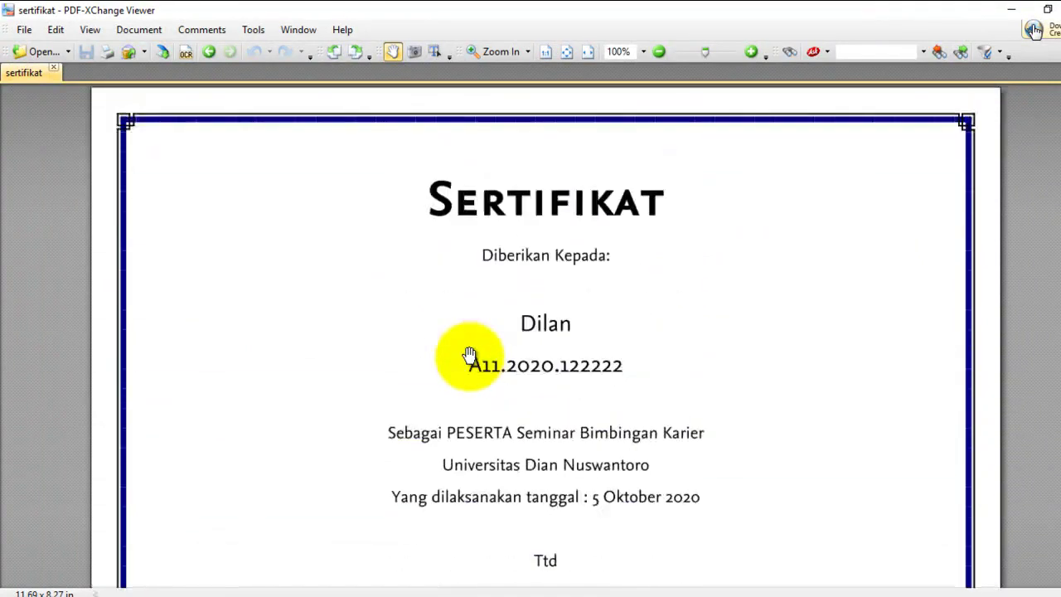
{"action": "scroll", "coordinate": [469, 355], "scroll_direction": "down", "scroll_amount": 3}
{"action": "scroll", "coordinate": [469, 355], "scroll_direction": "down", "scroll_amount": 6}
{"action": "scroll", "coordinate": [470, 355], "scroll_direction": "down", "scroll_amount": 5}
{"action": "scroll", "coordinate": [469, 355], "scroll_direction": "down", "scroll_amount": 10}
{"action": "scroll", "coordinate": [470, 355], "scroll_direction": "down", "scroll_amount": 8}
{"action": "scroll", "coordinate": [469, 355], "scroll_direction": "down", "scroll_amount": 1}
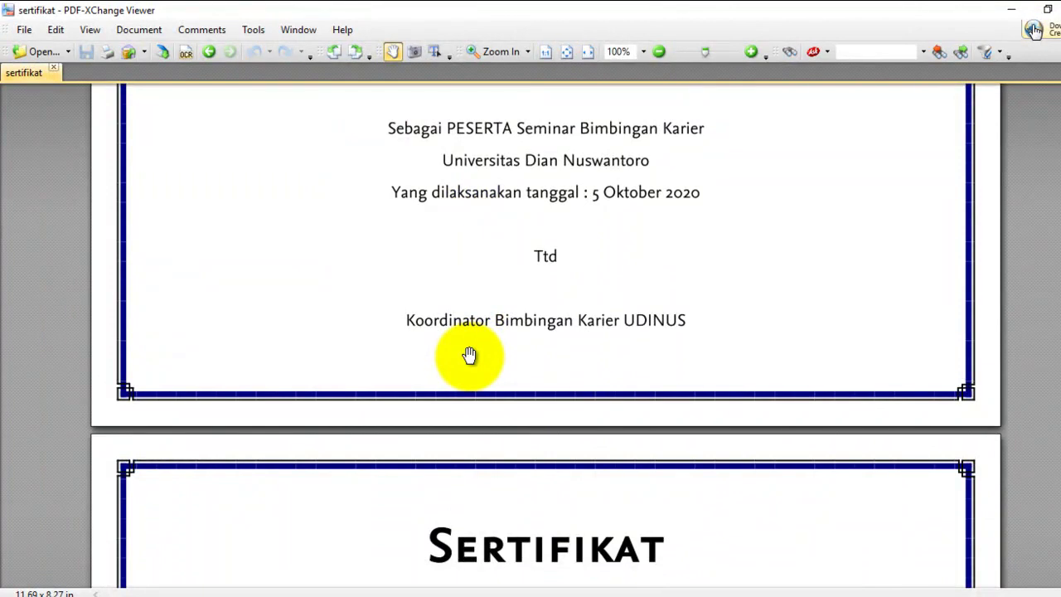